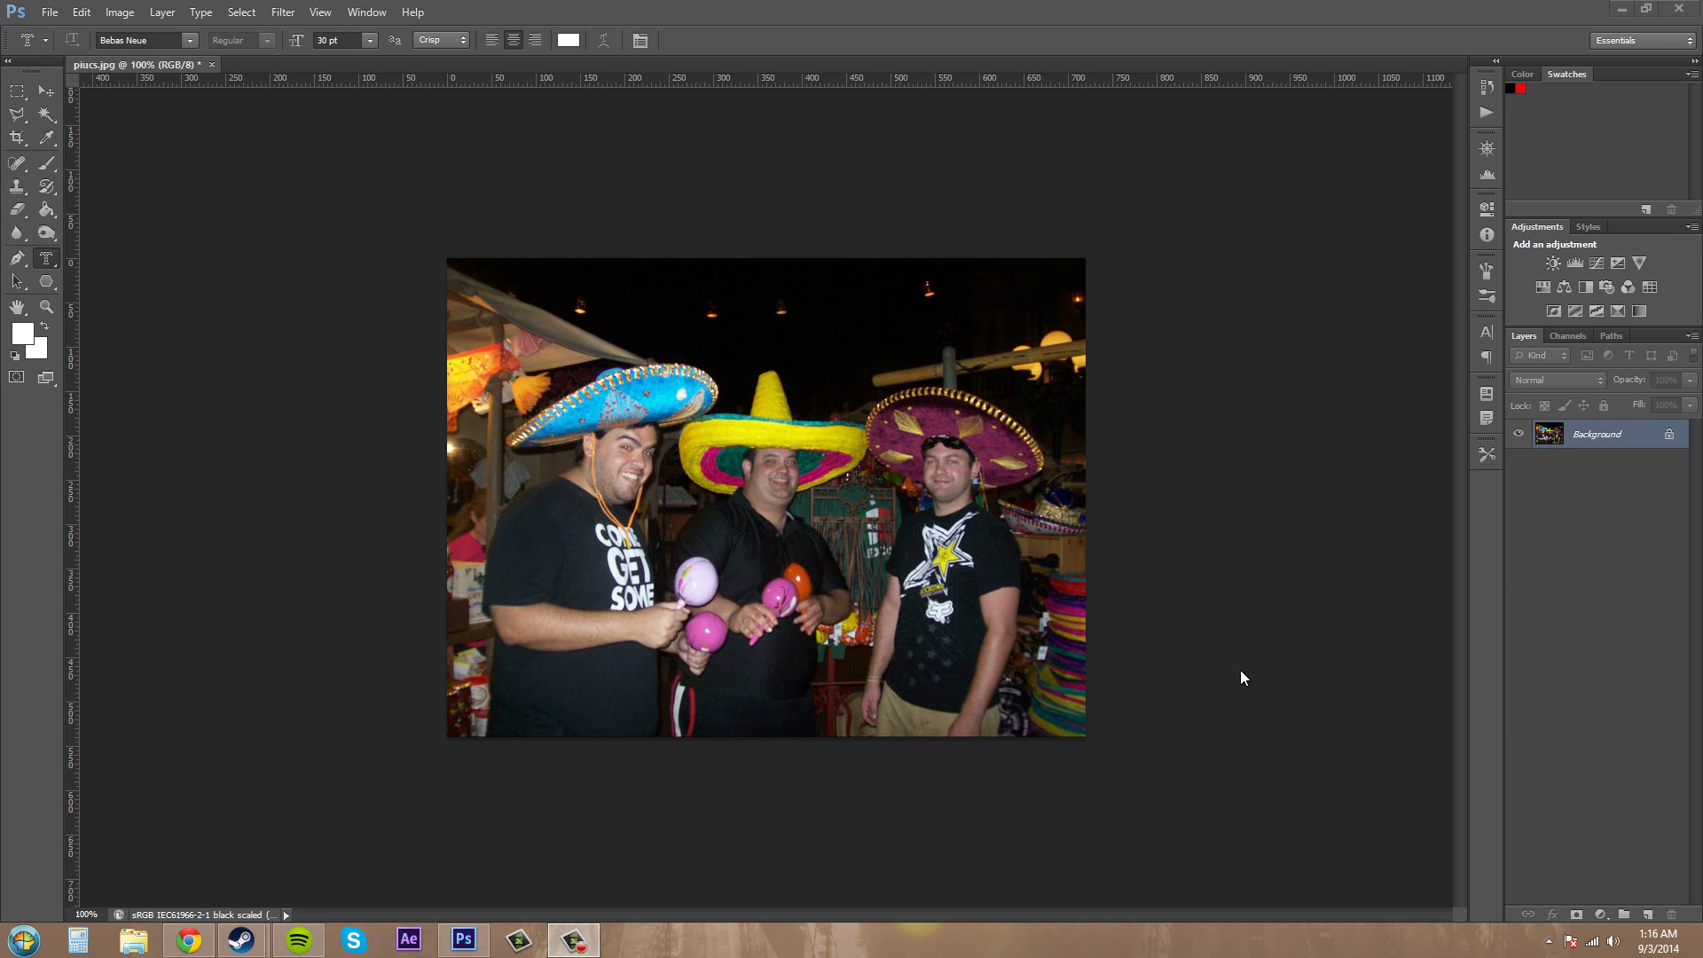
Reset the Swatches panel to its default colours, confirming the replacement
click(1609, 111)
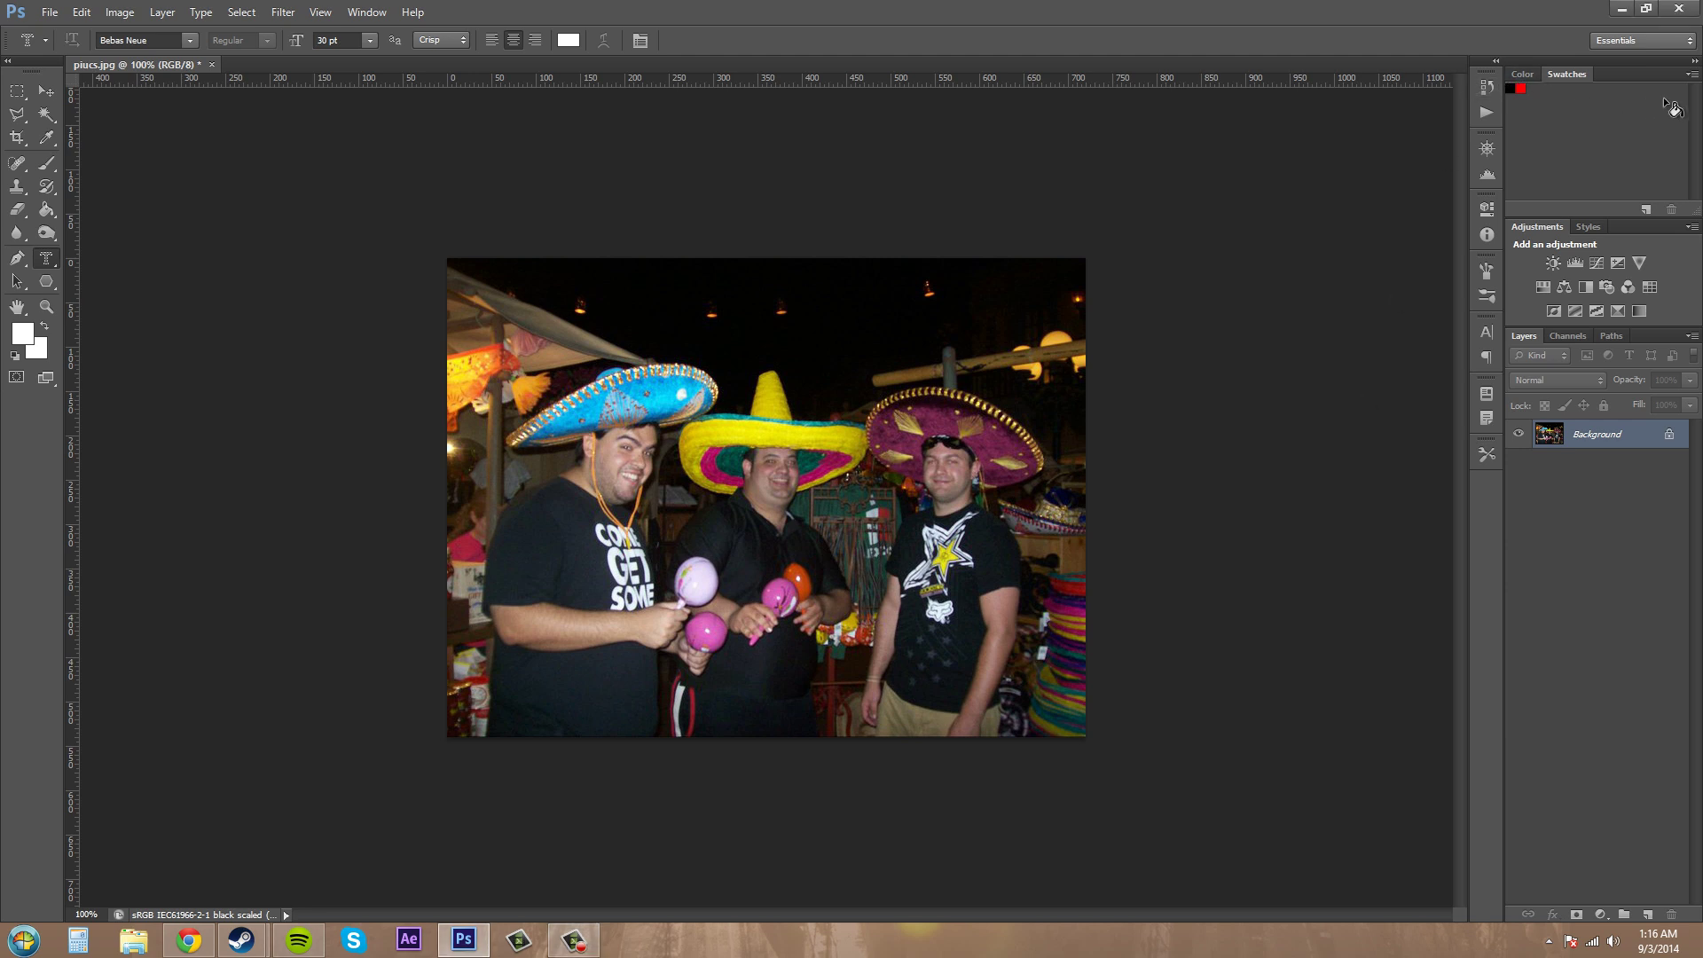
click(1692, 75)
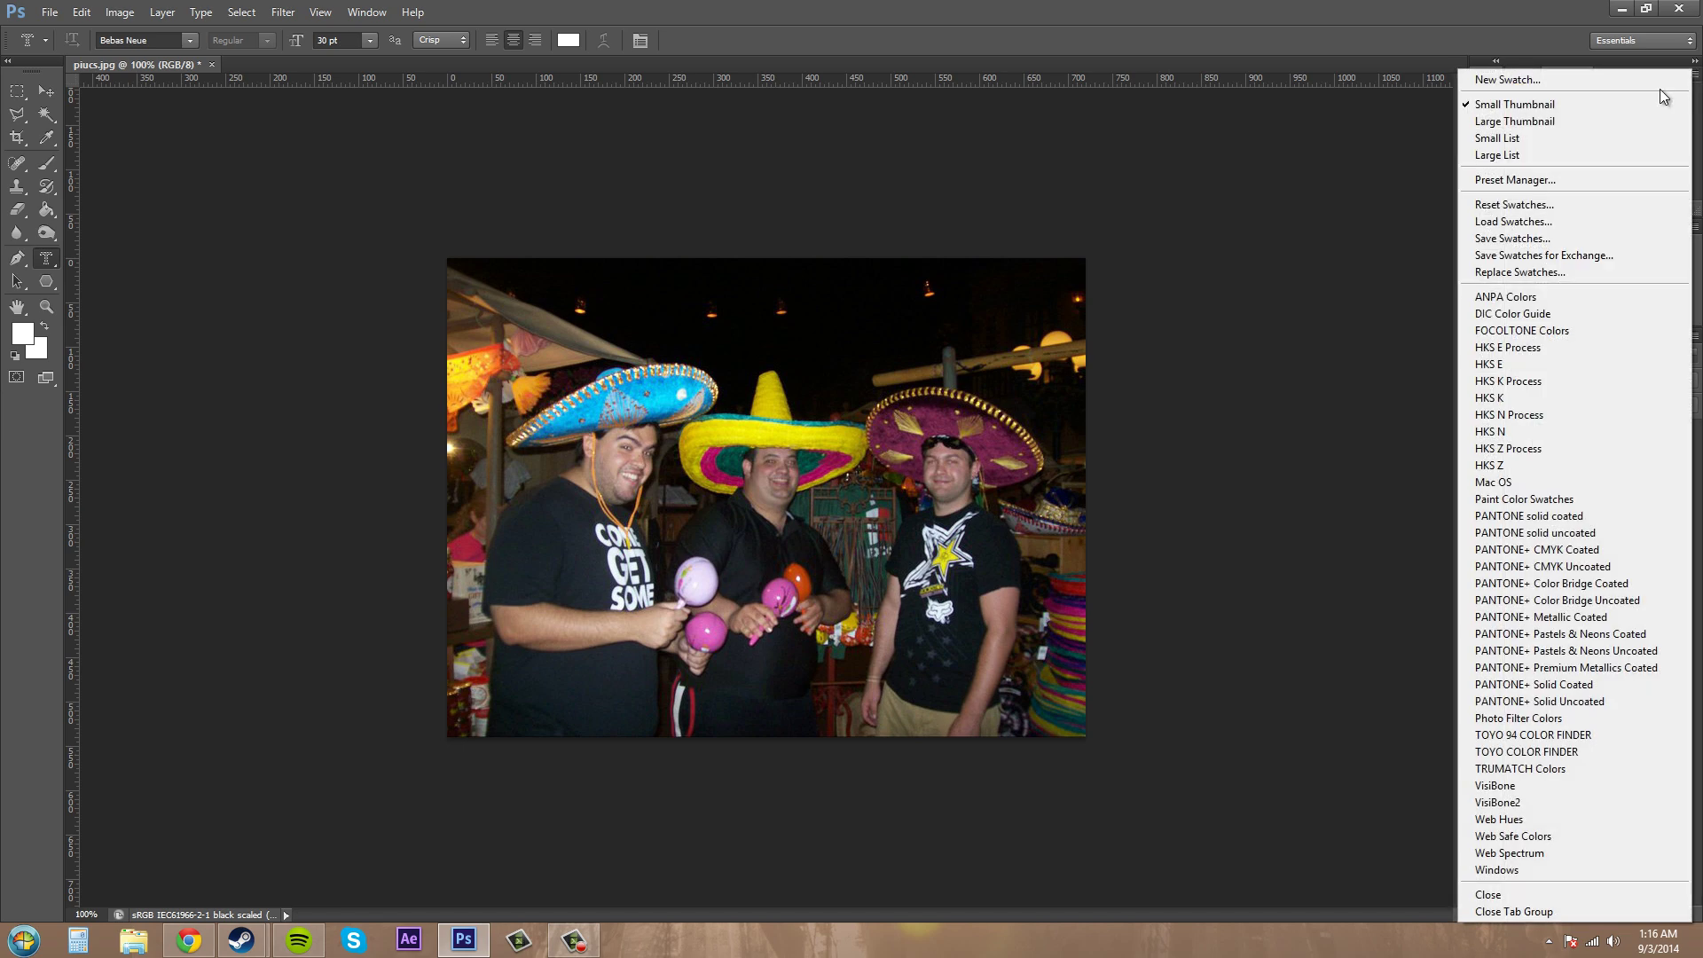
click(1515, 206)
click(774, 512)
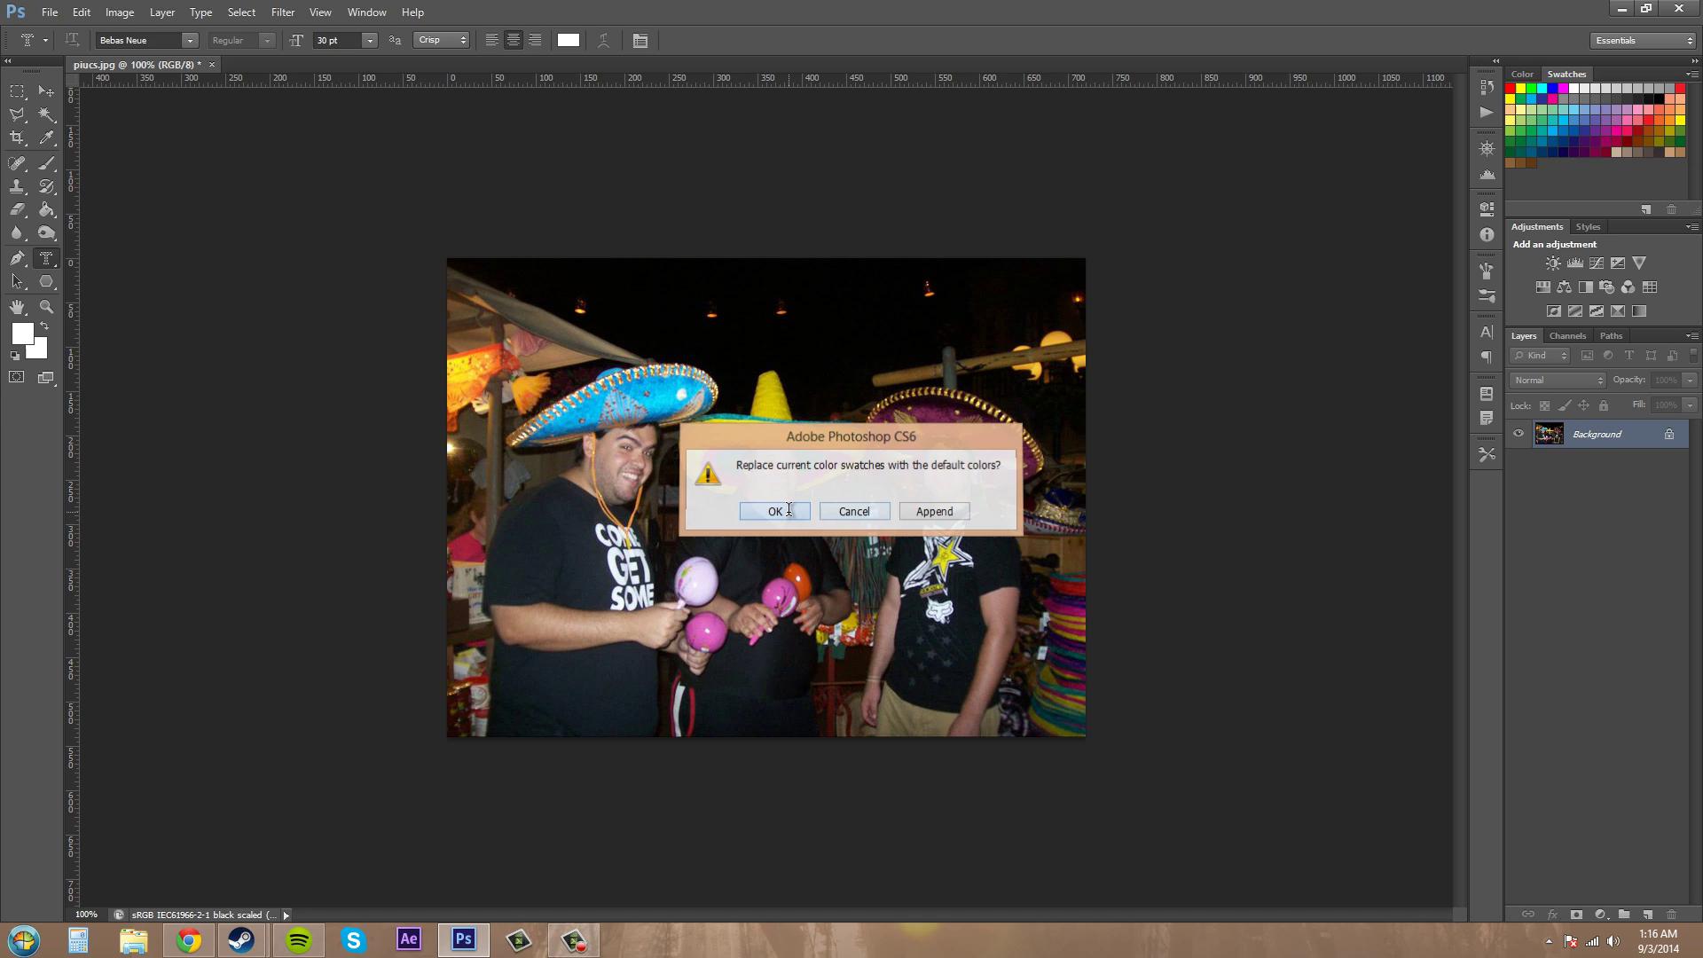
Switch the swatches to Small List view and scroll through the named colours
click(1694, 76)
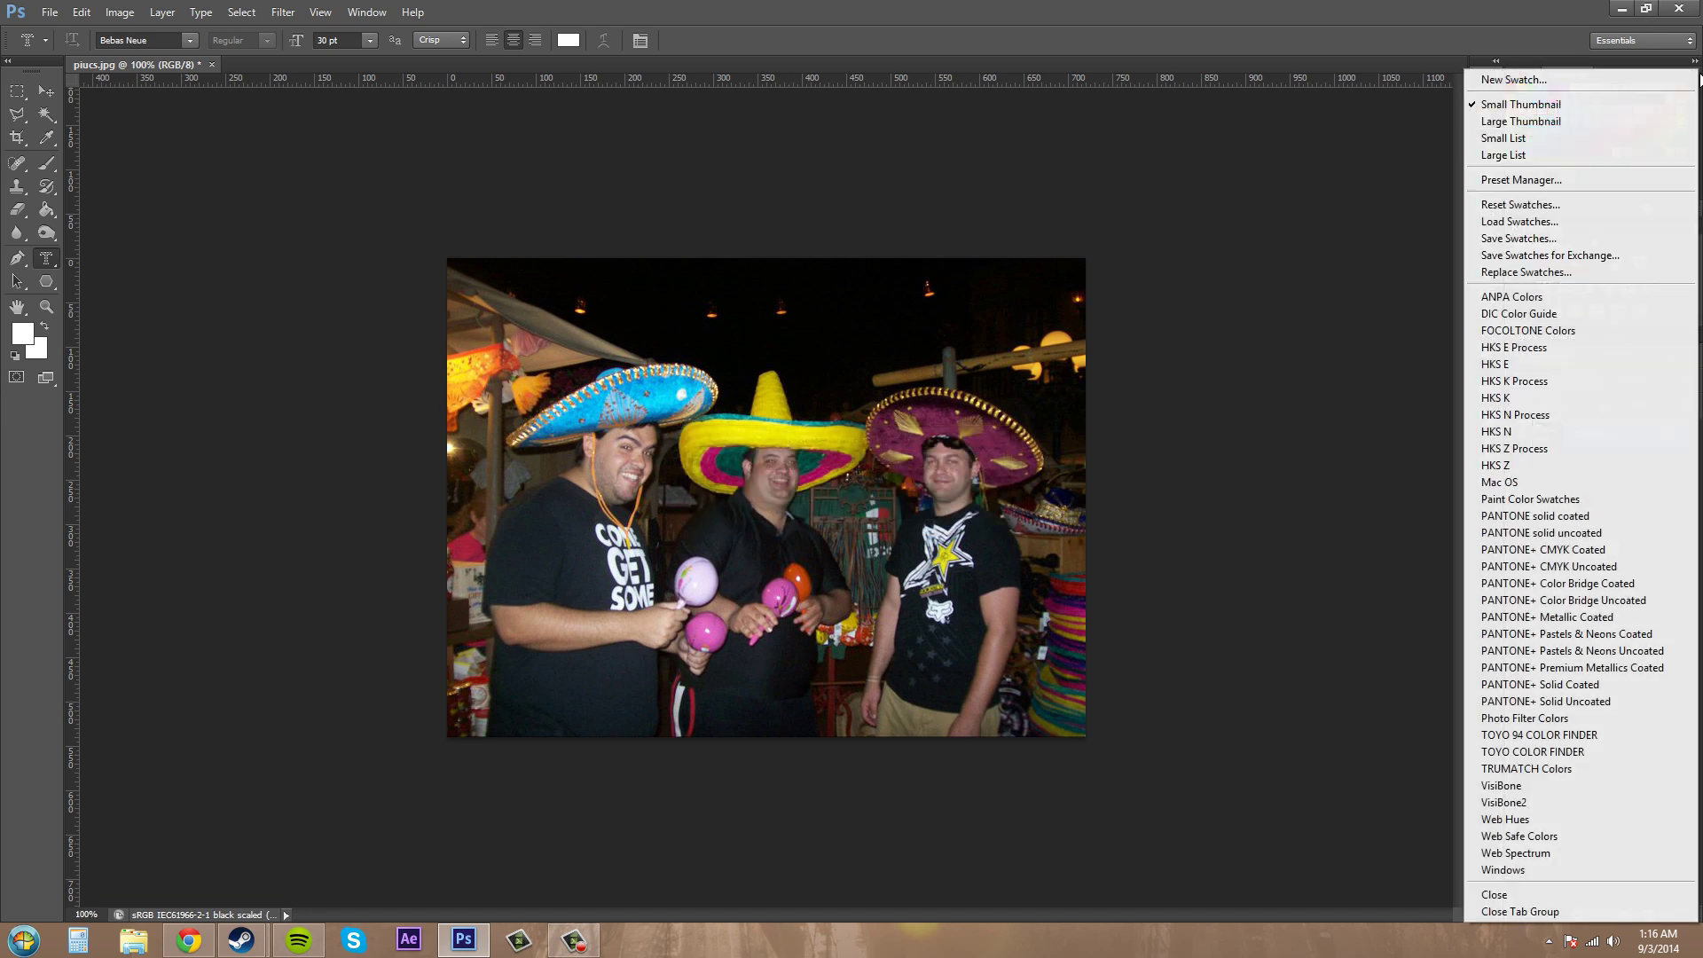
click(1524, 137)
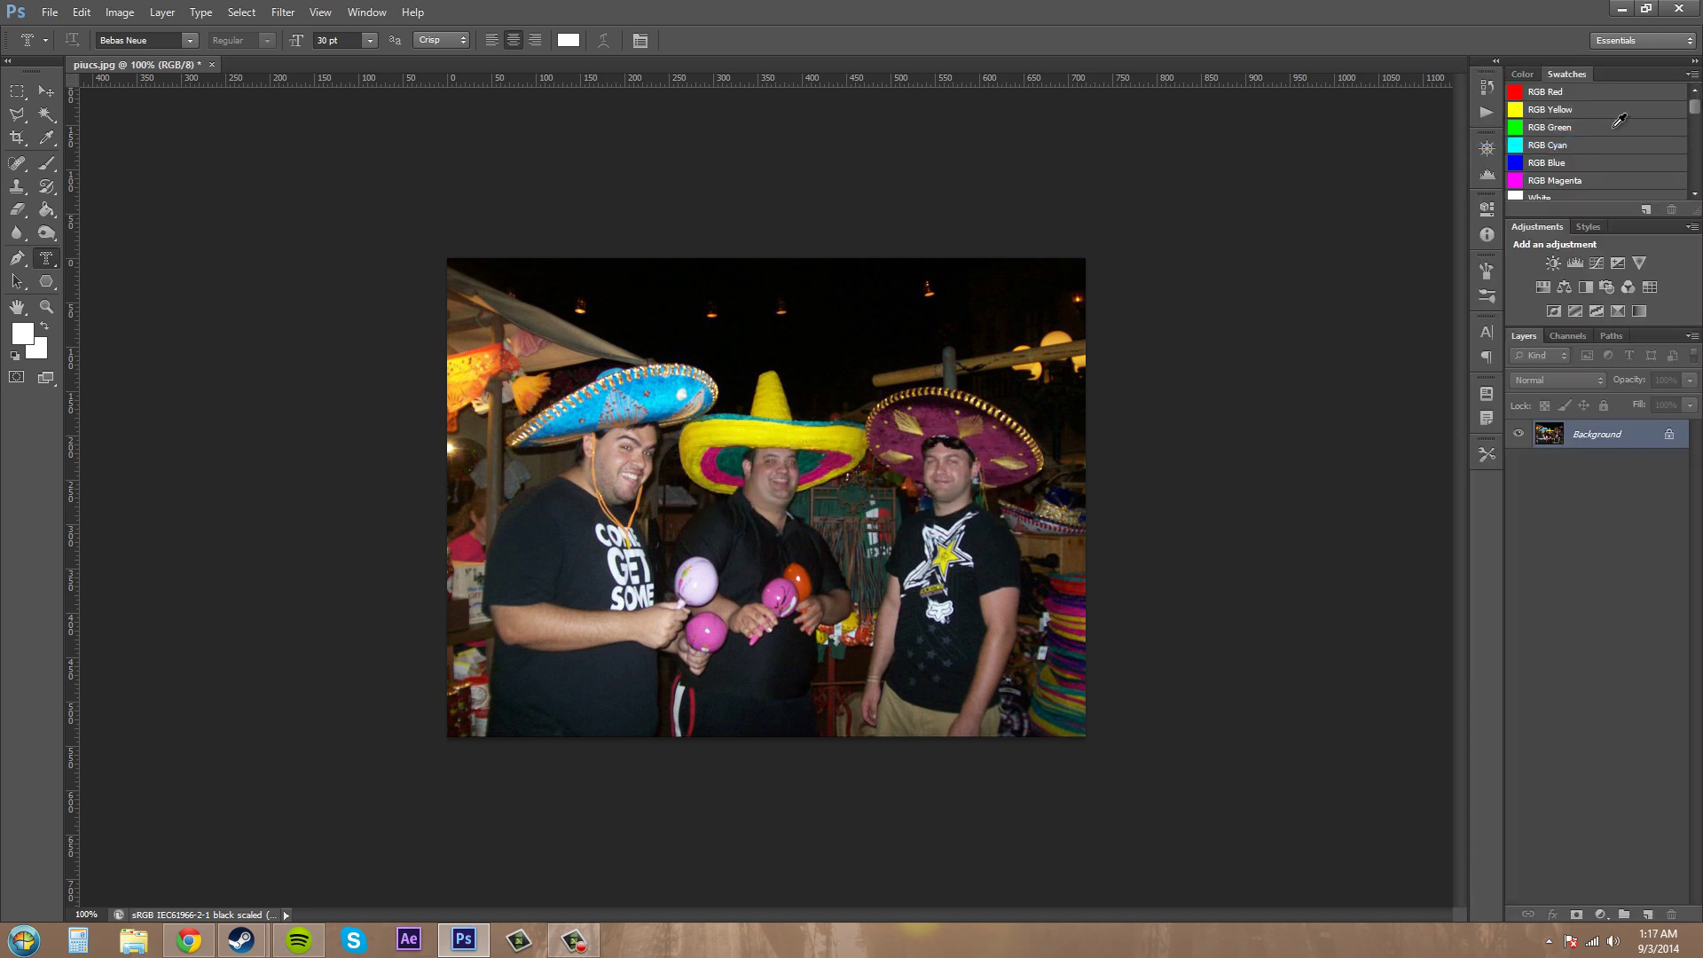
scroll(1616, 131, down, 5)
scroll(1617, 130, down, 12)
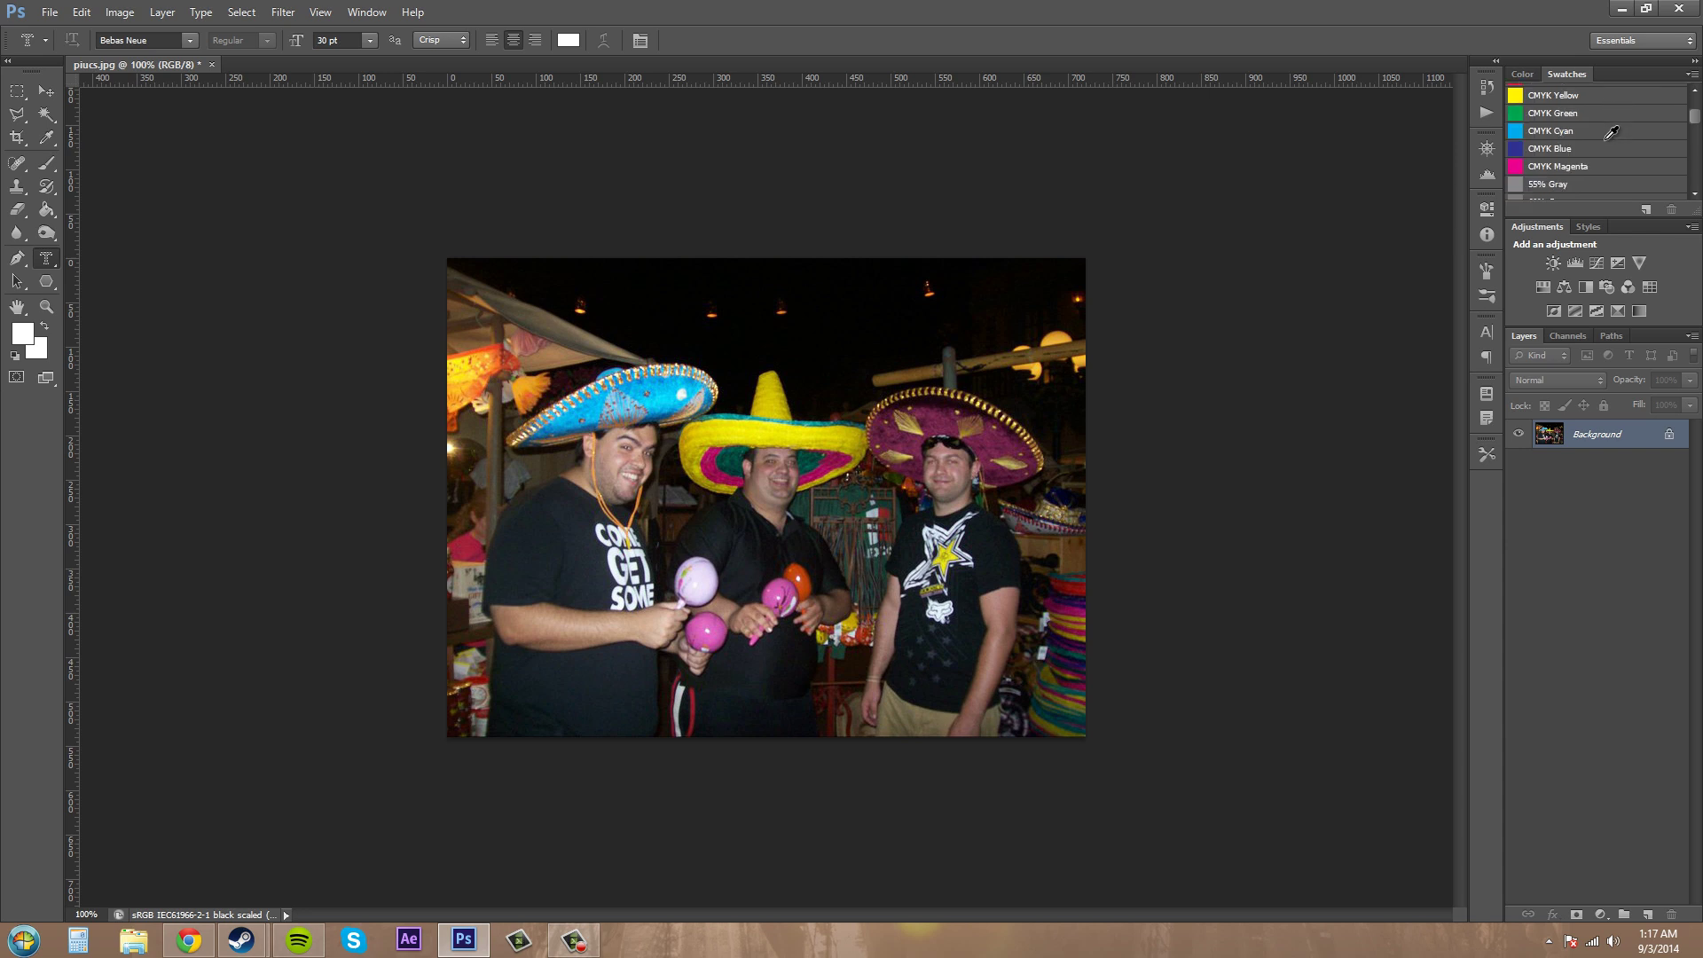
scroll(1609, 134, down, 3)
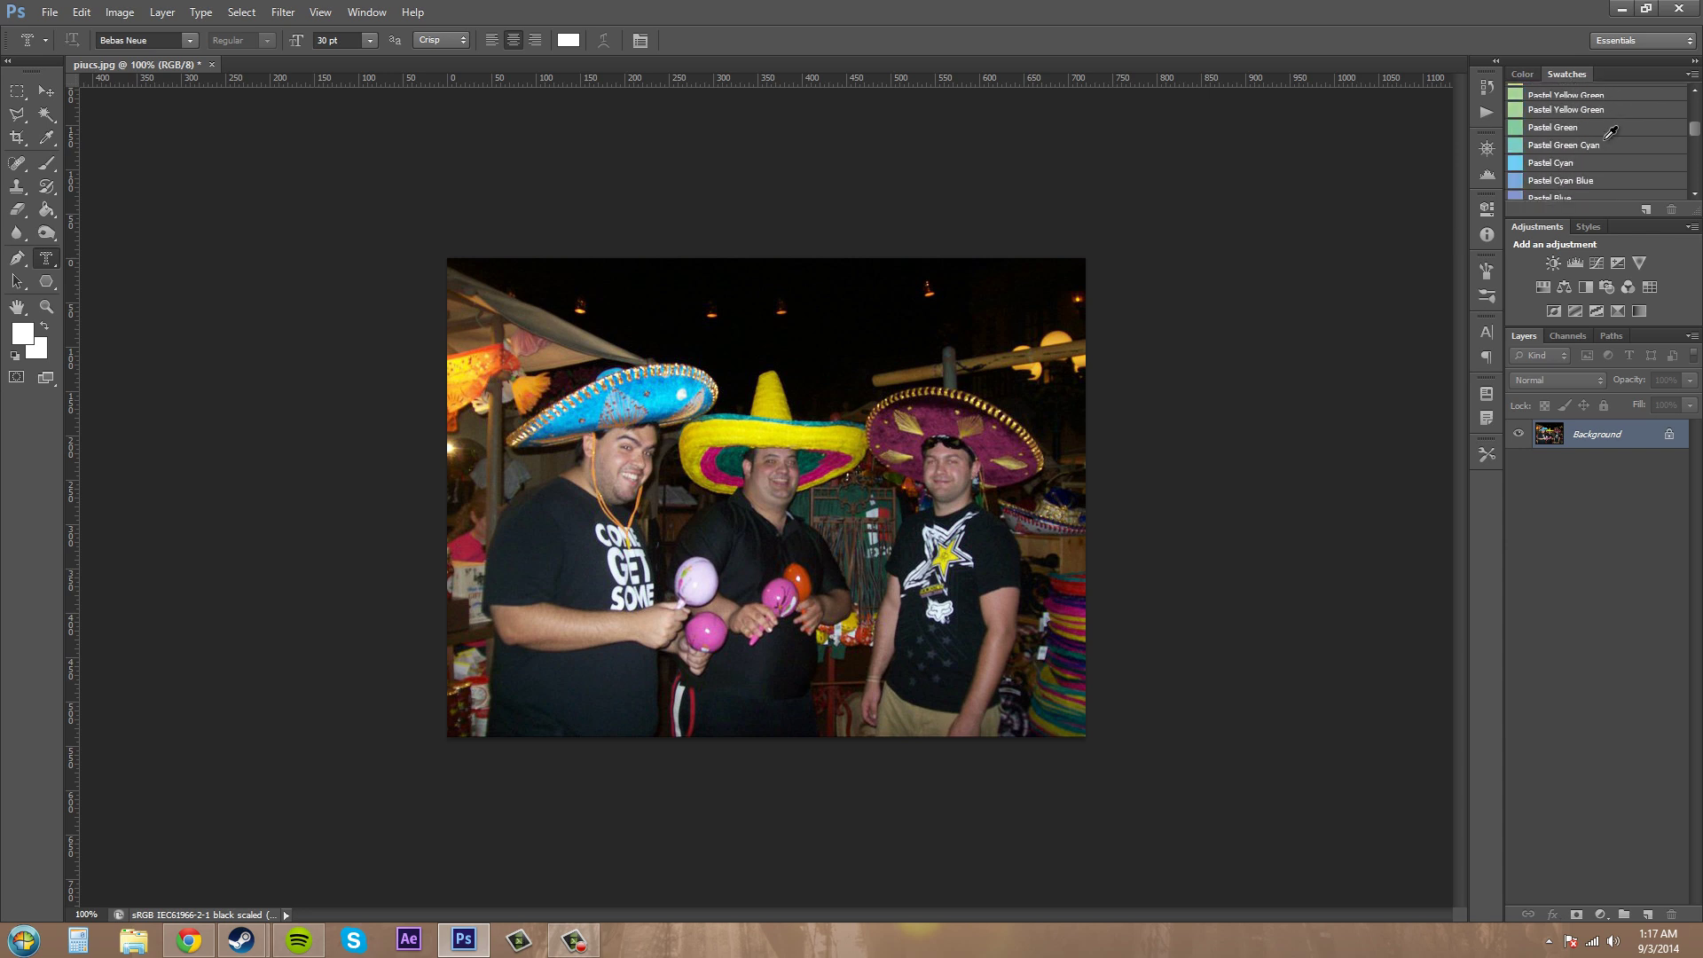
scroll(1610, 133, up, 4)
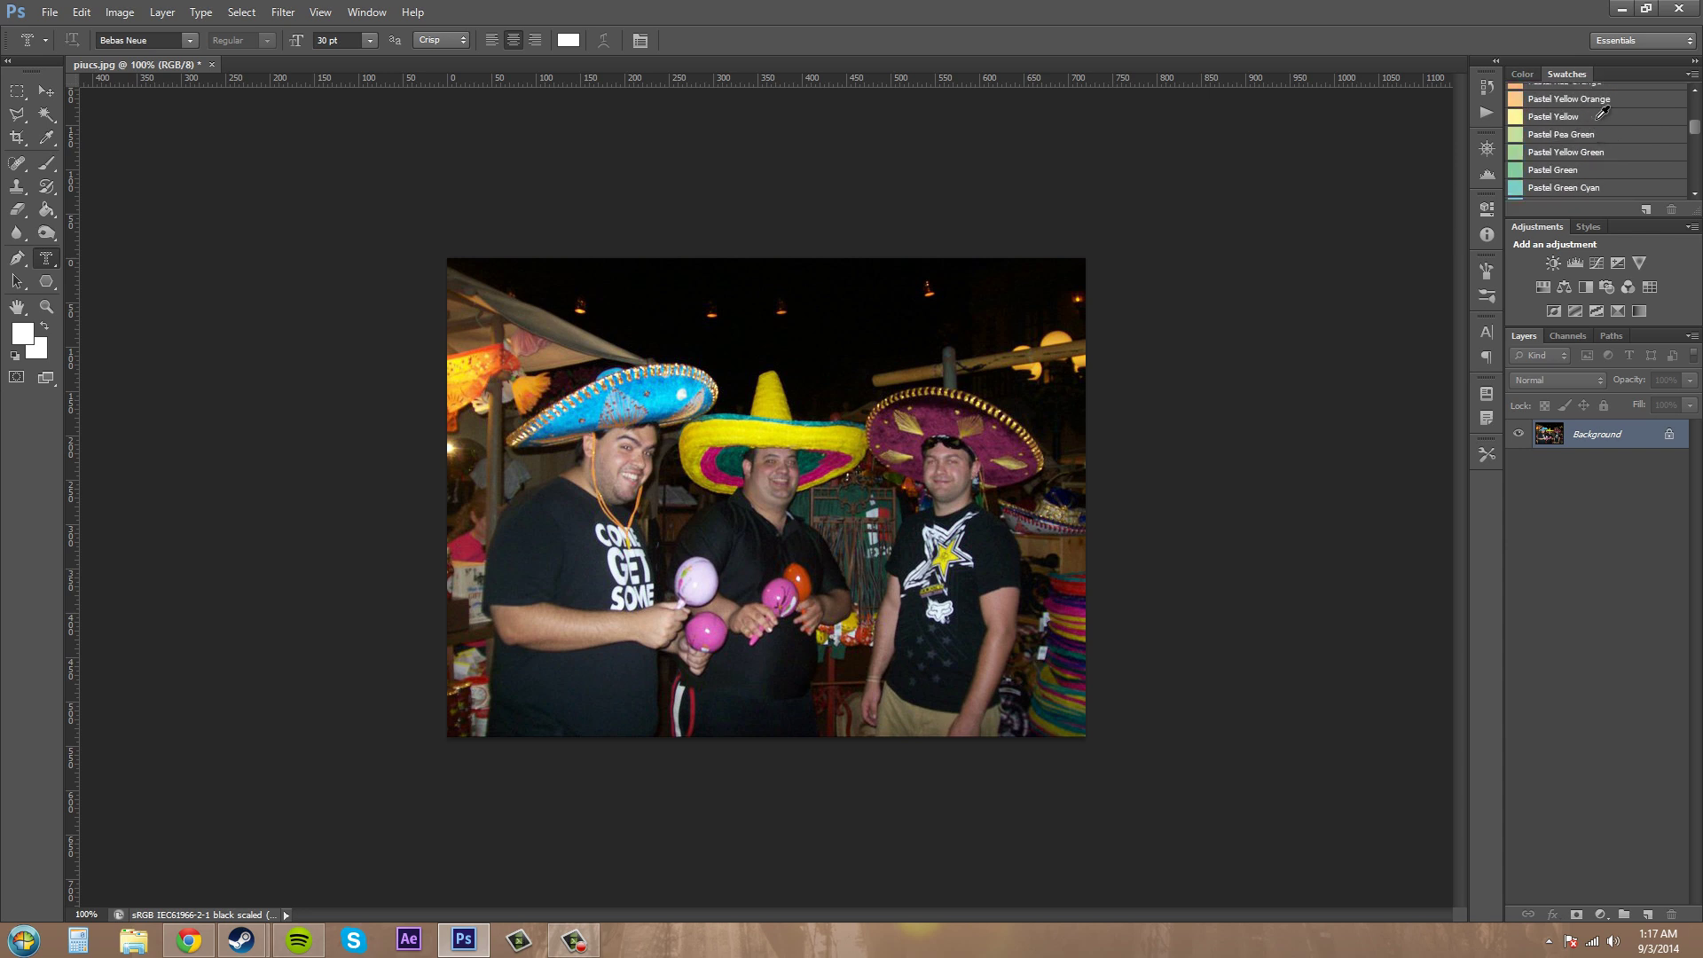
scroll(1601, 112, down, 1)
scroll(1601, 160, down, 2)
scroll(1587, 164, down, 10)
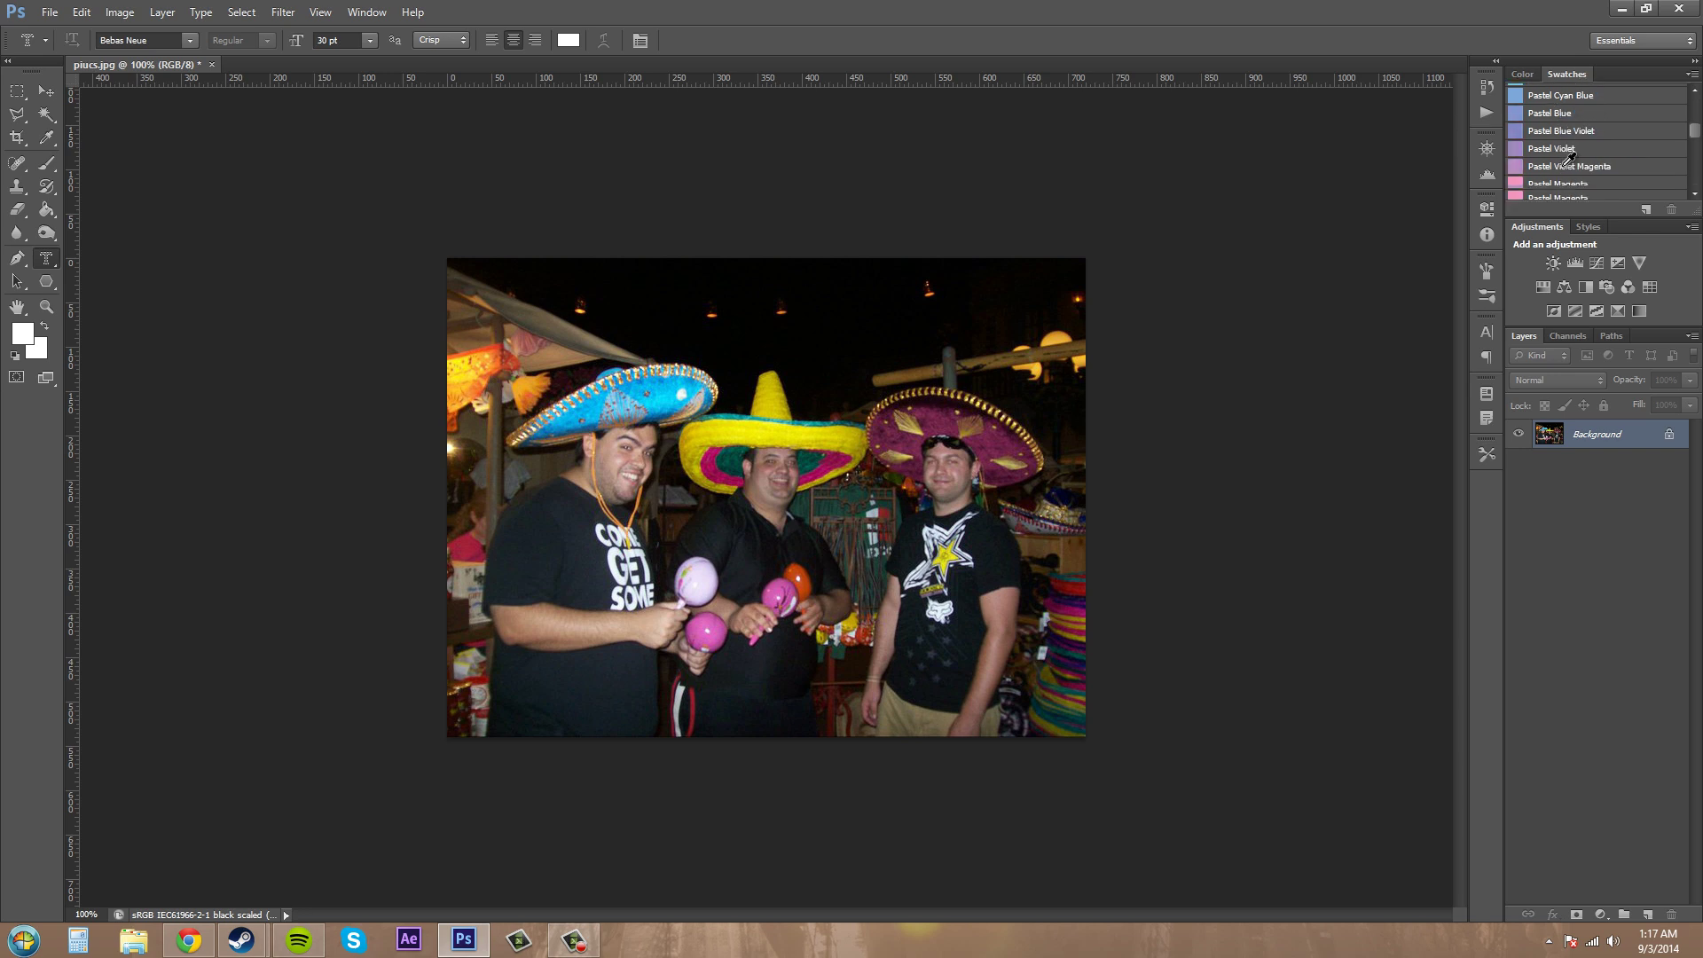
scroll(1569, 168, down, 8)
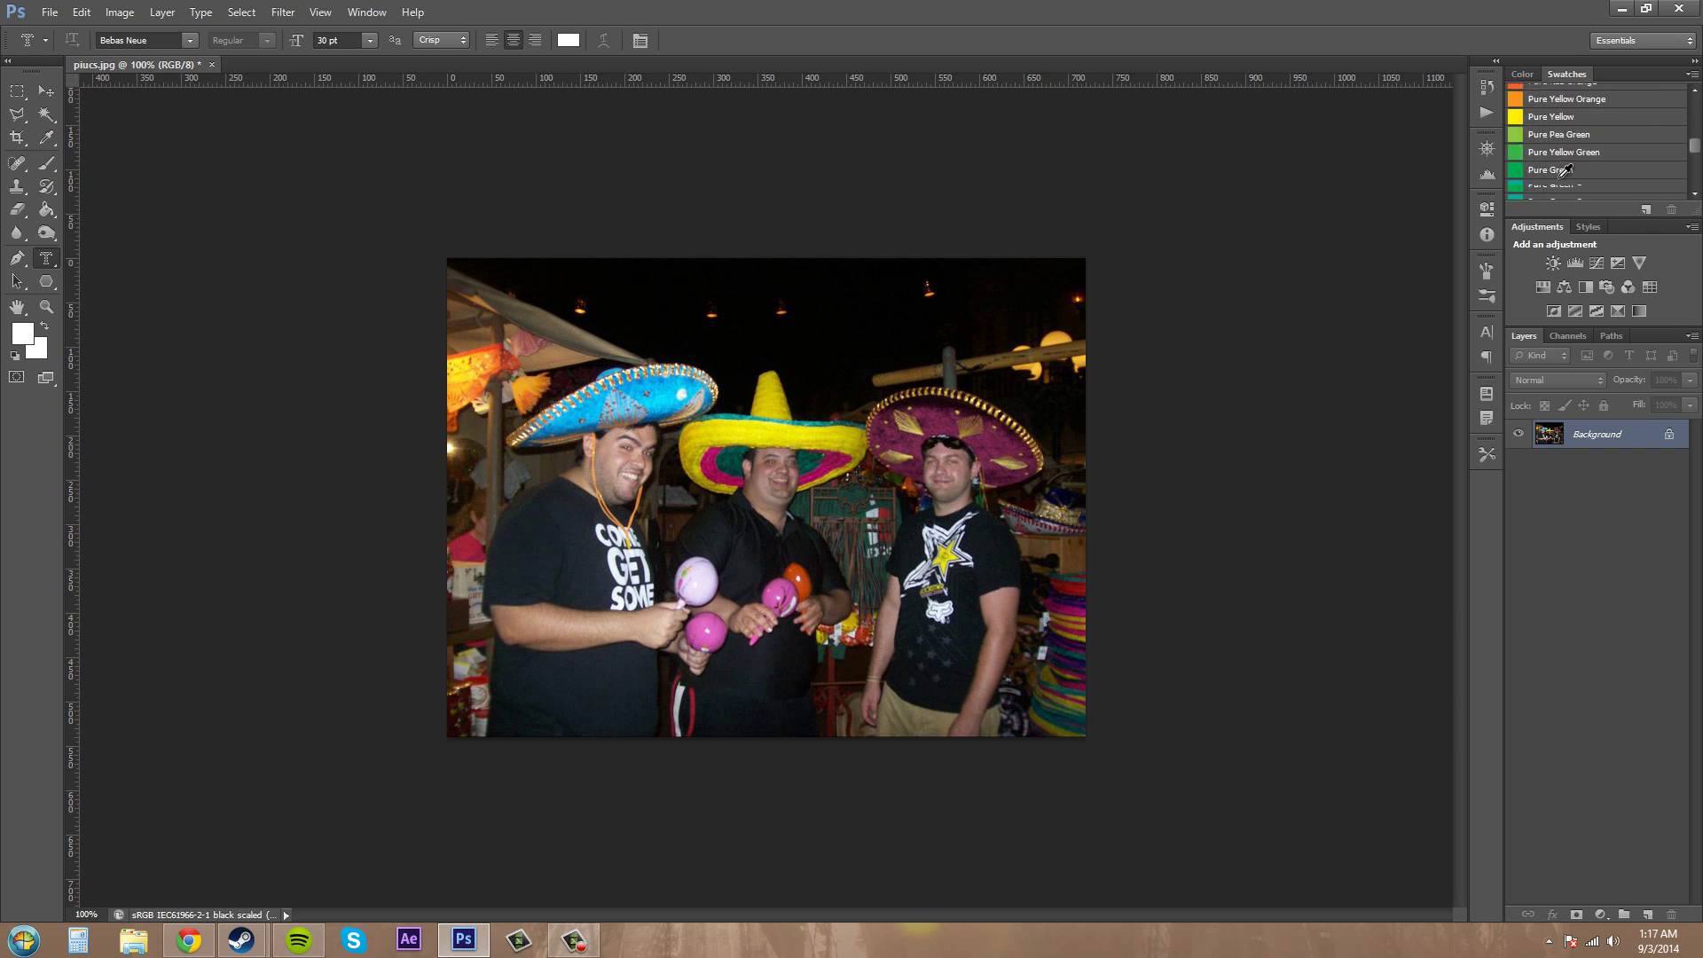
scroll(1629, 134, down, 1)
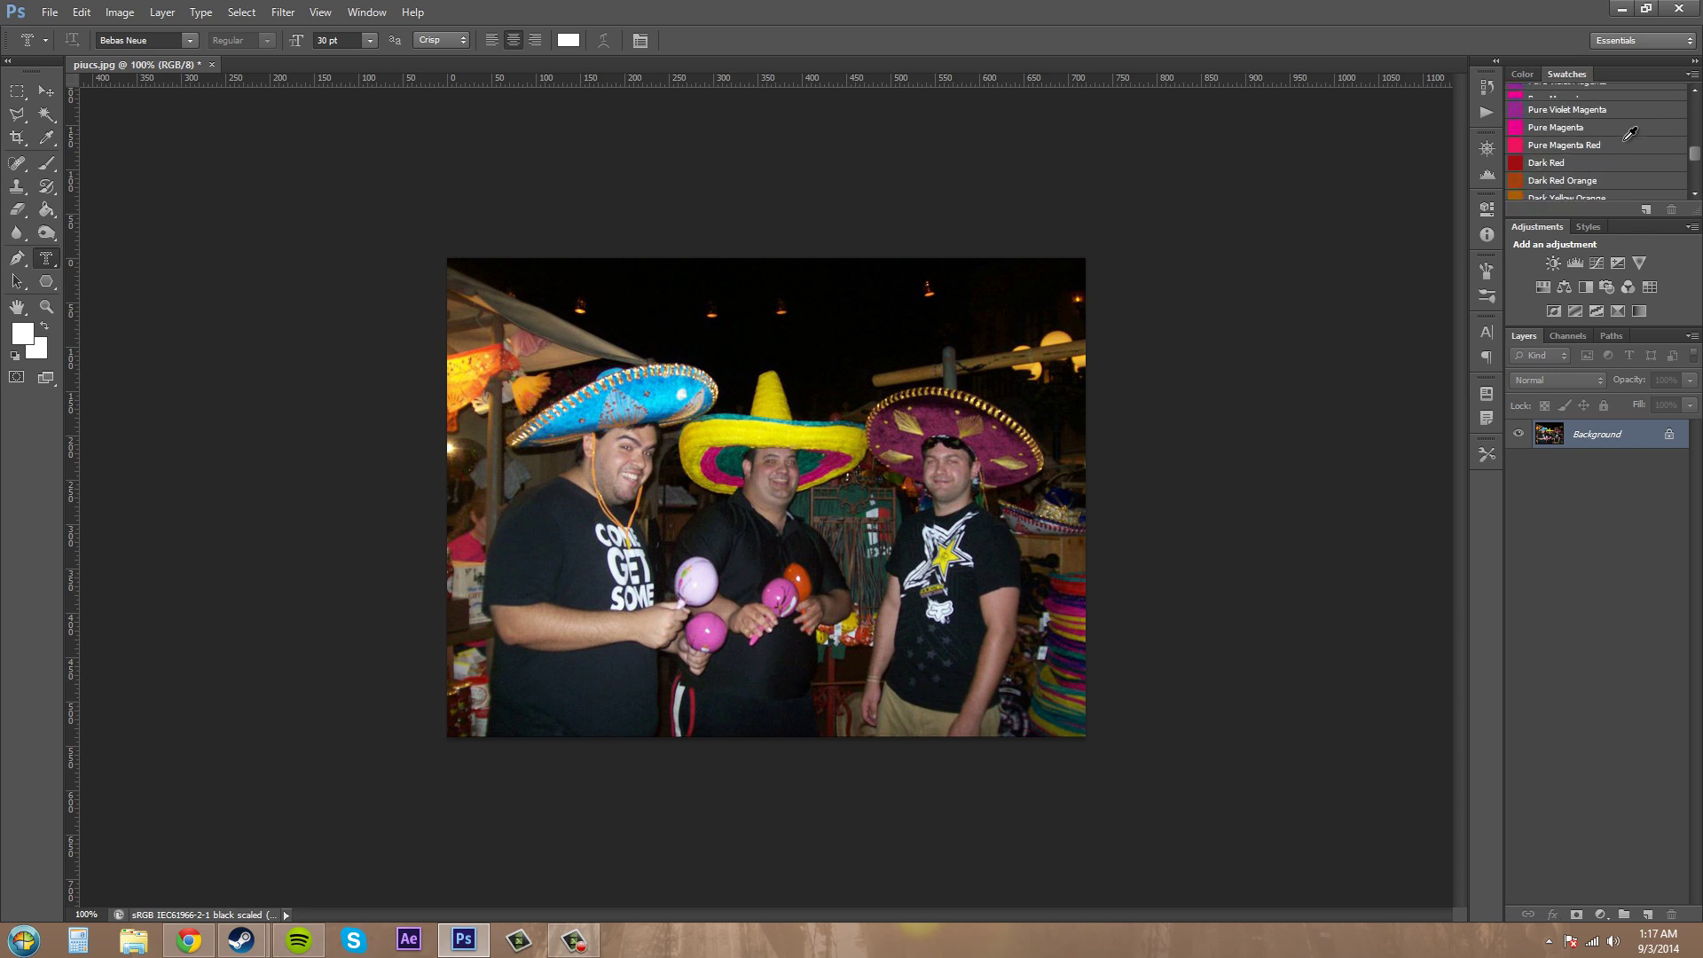
click(1691, 73)
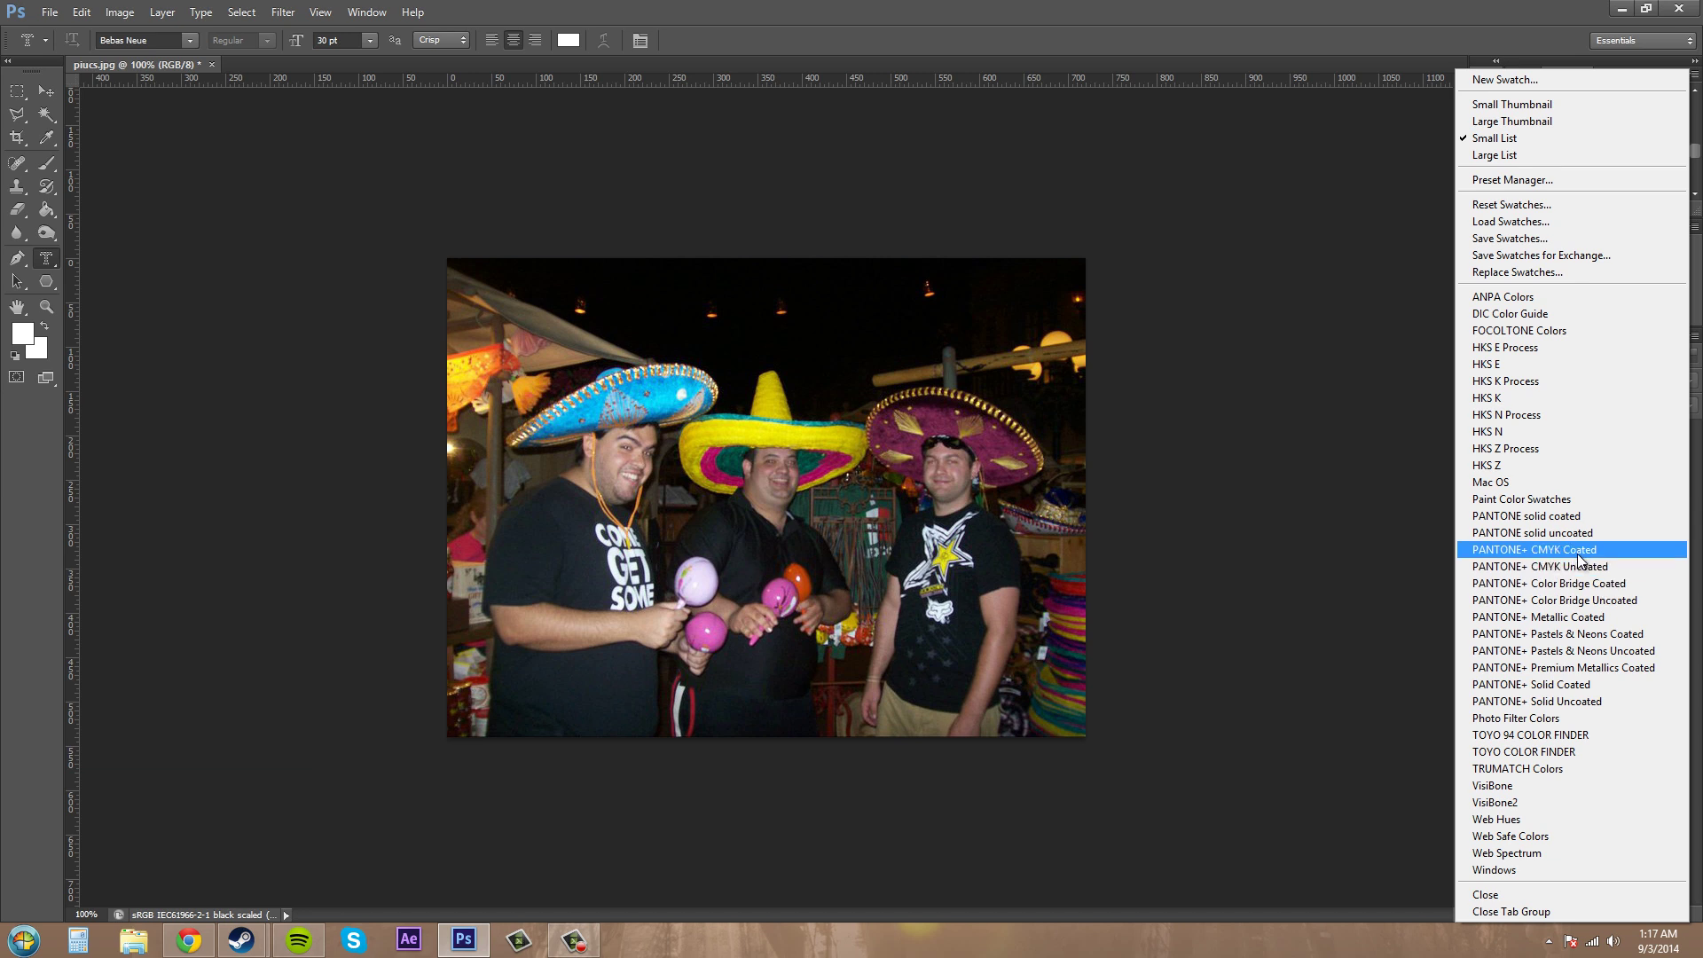
Replace the swatches with the PANTONE+ CMYK Coated library and scroll to its top
click(1557, 552)
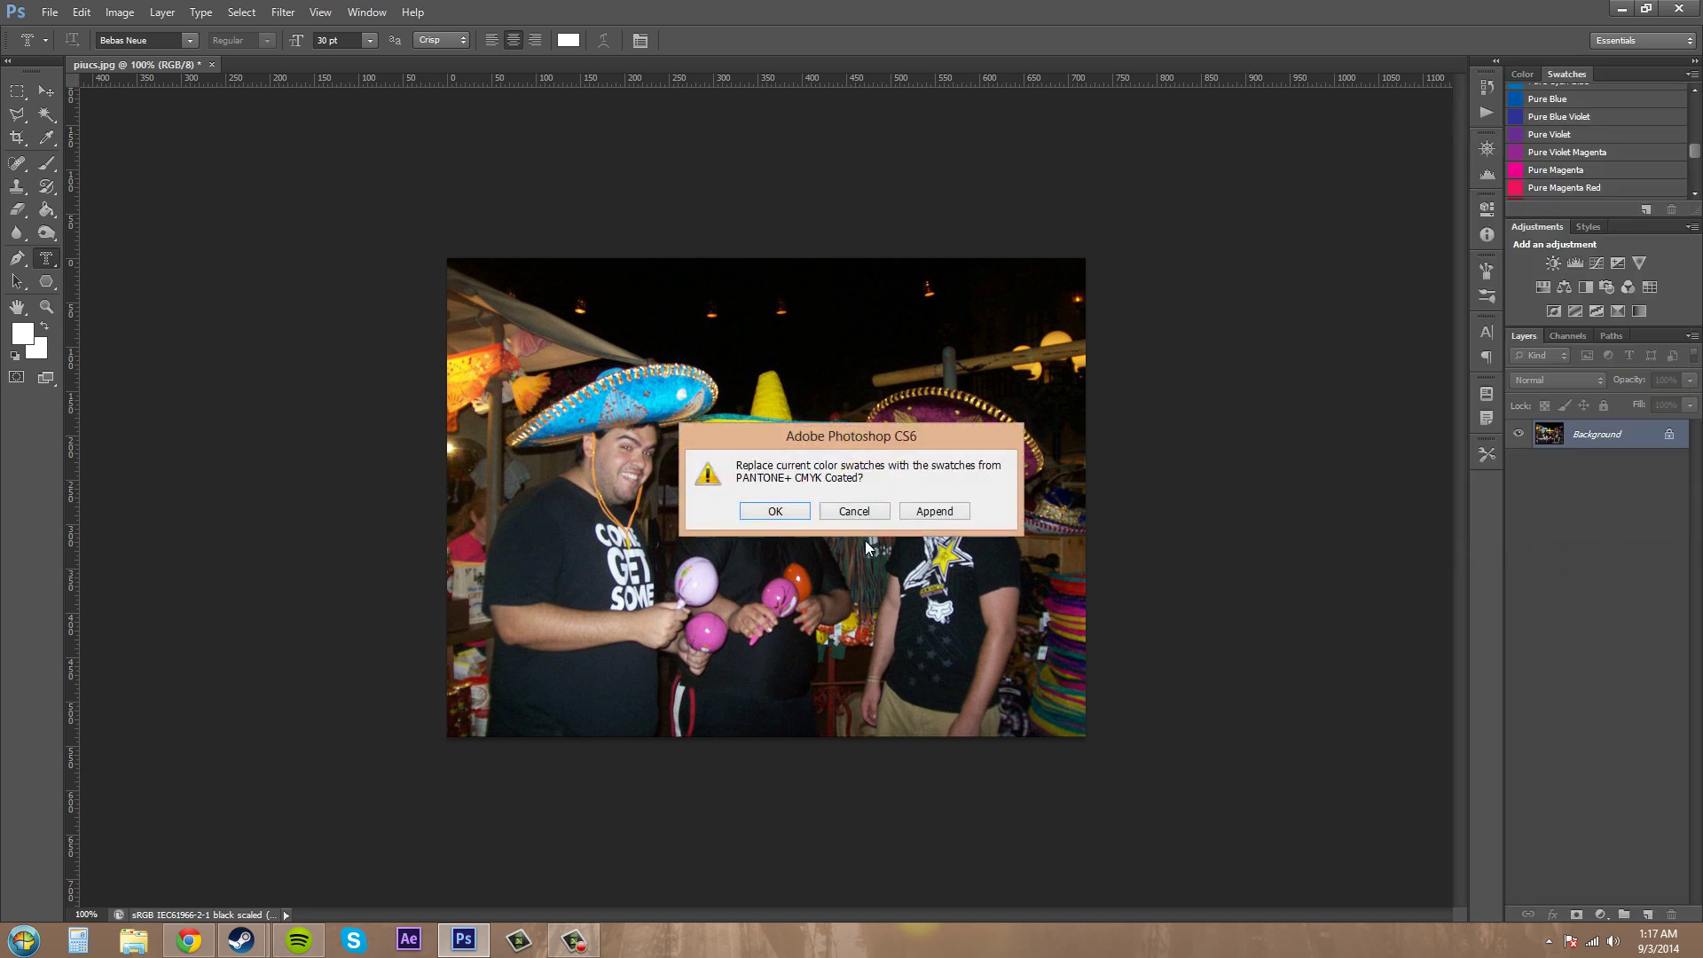
click(774, 511)
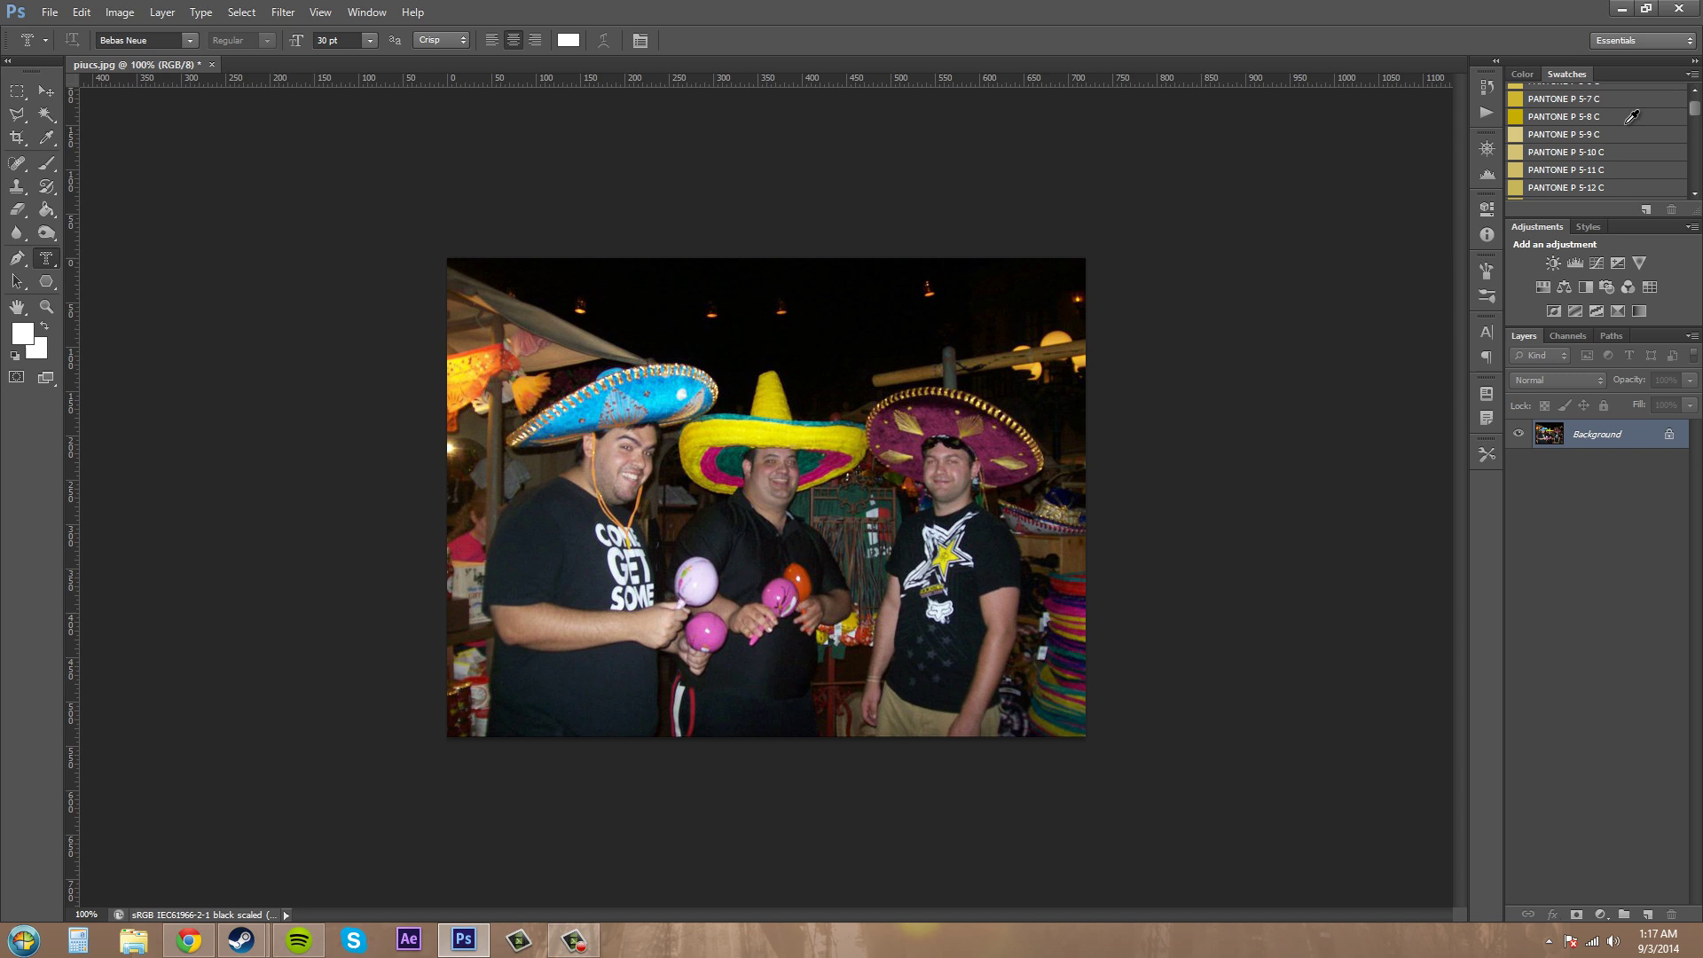
drag(1697, 116, 1698, 113)
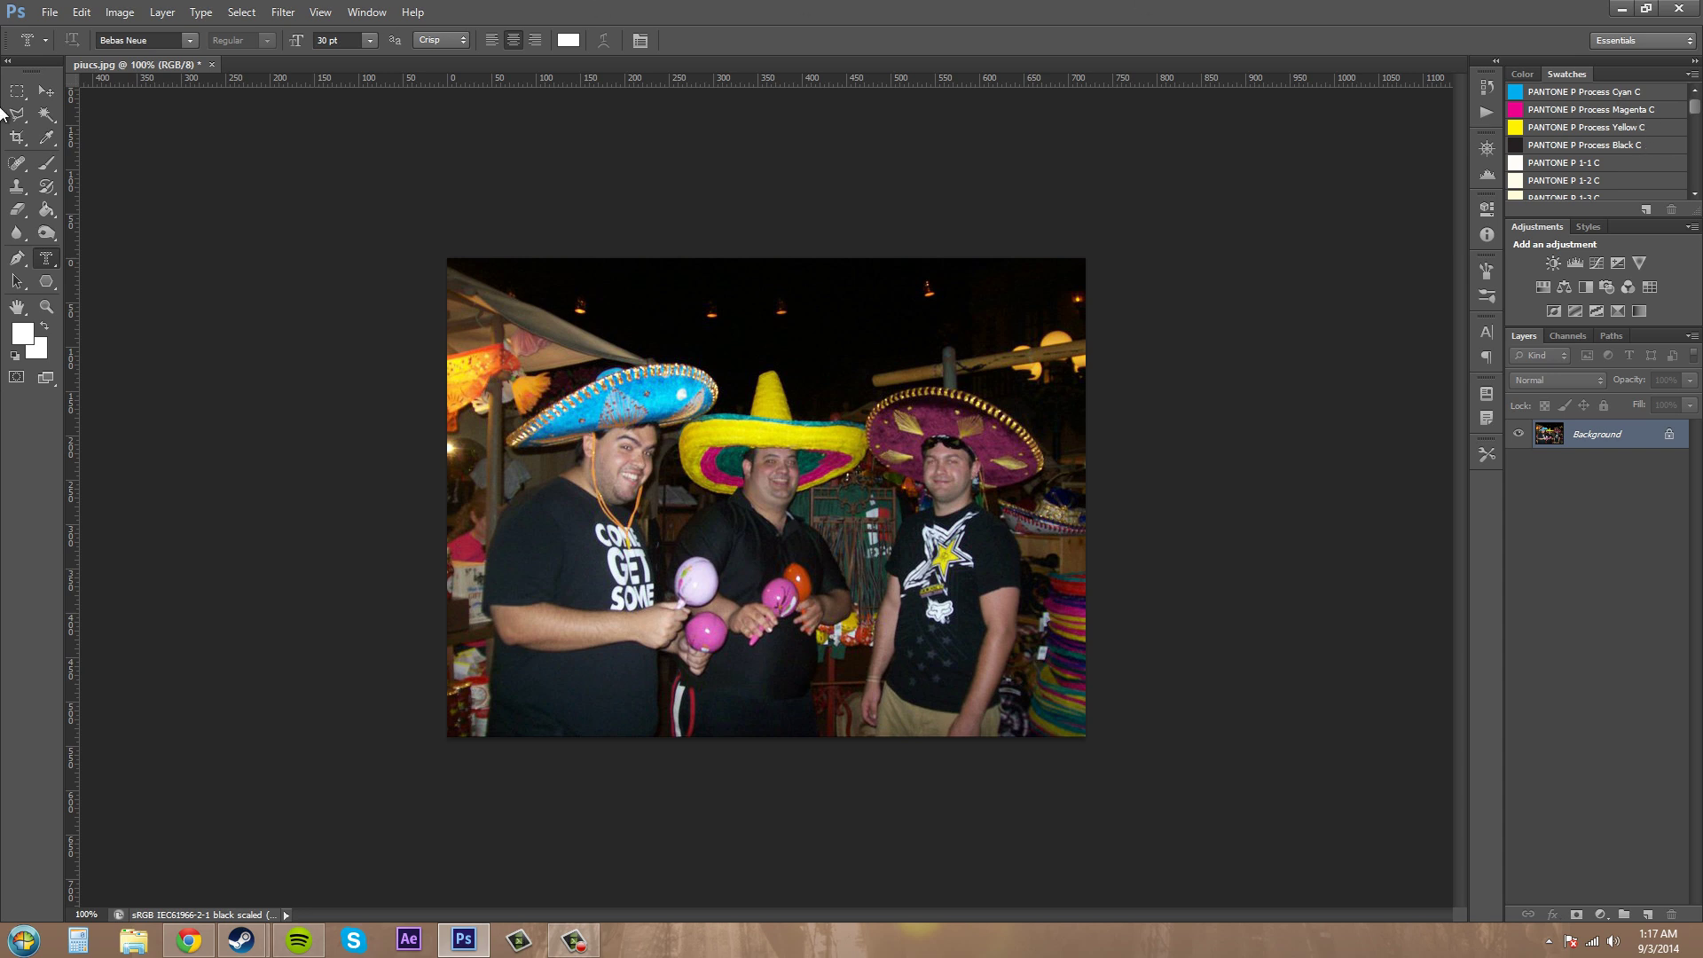
With the Move tool active, convert piscs.jpg to CMYK Color, accepting the profile warning
click(48, 94)
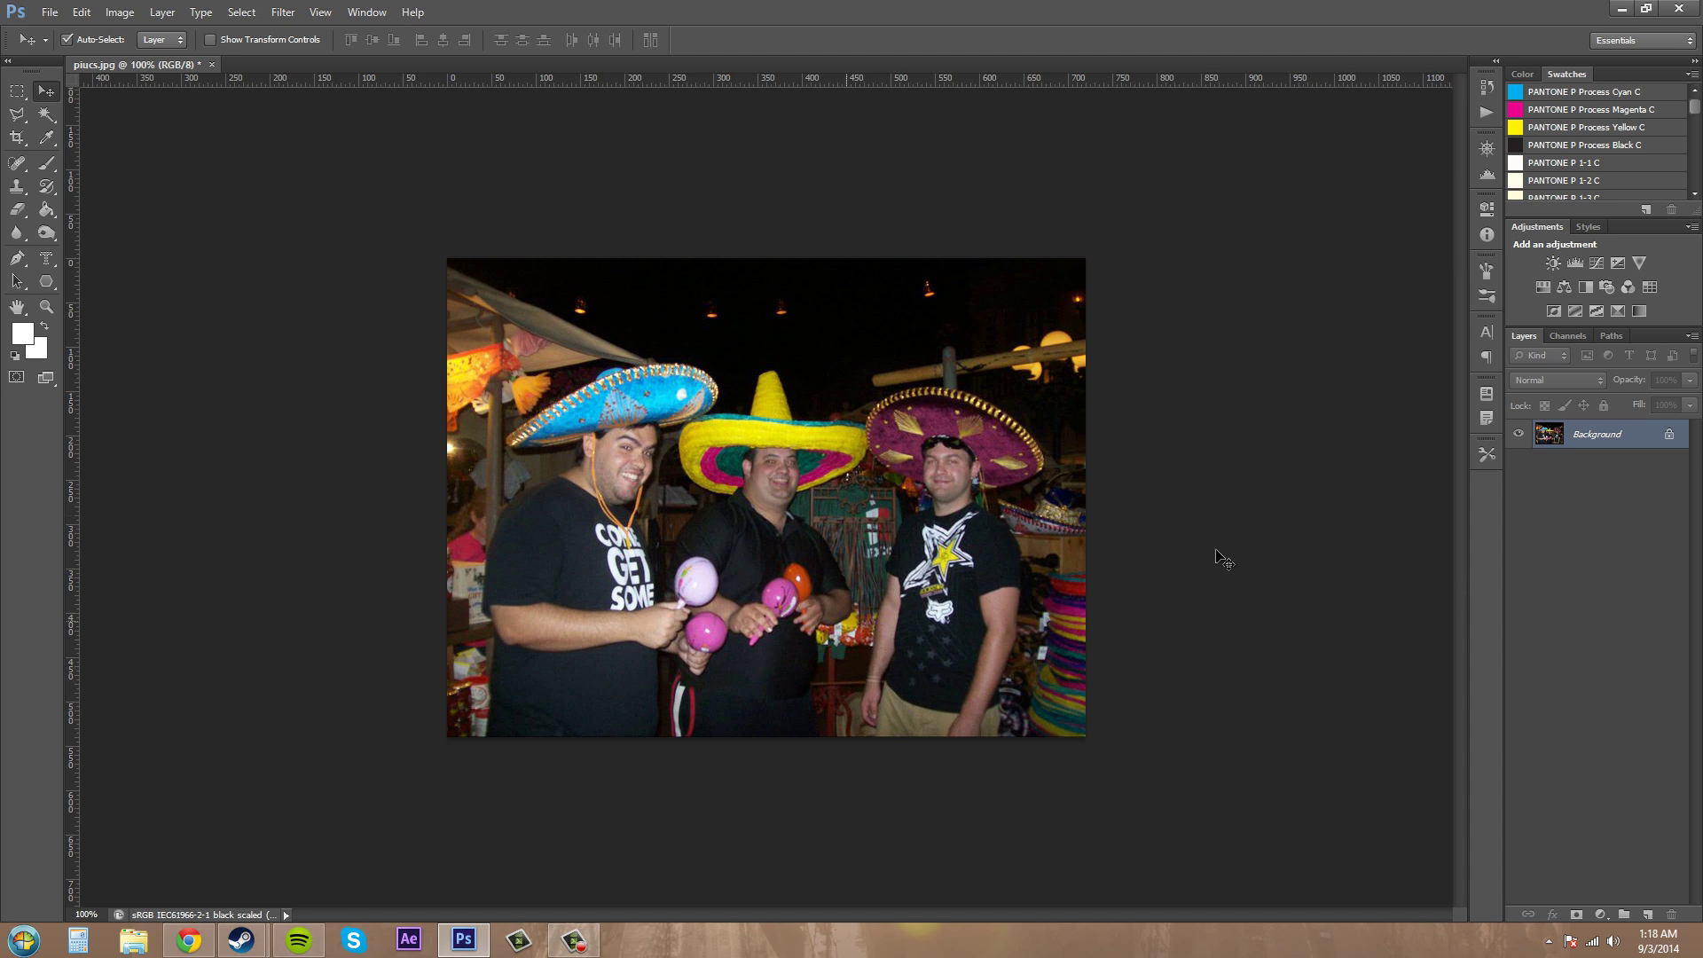
click(130, 14)
mouse_move(135, 33)
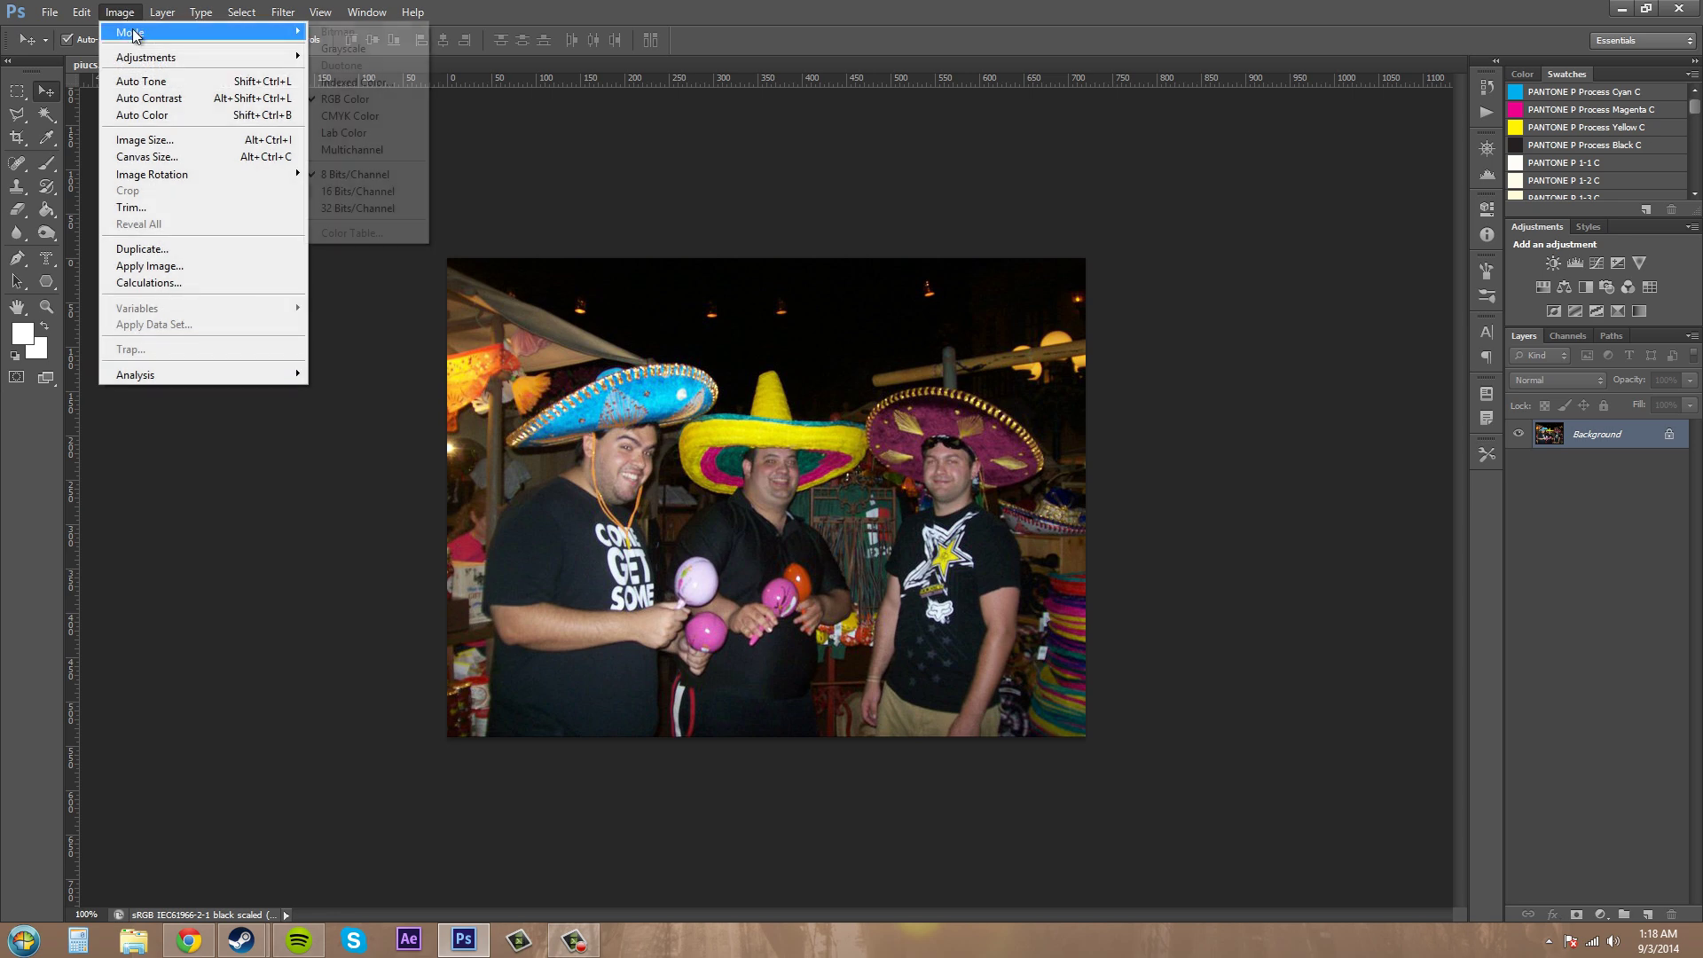
click(358, 119)
click(812, 511)
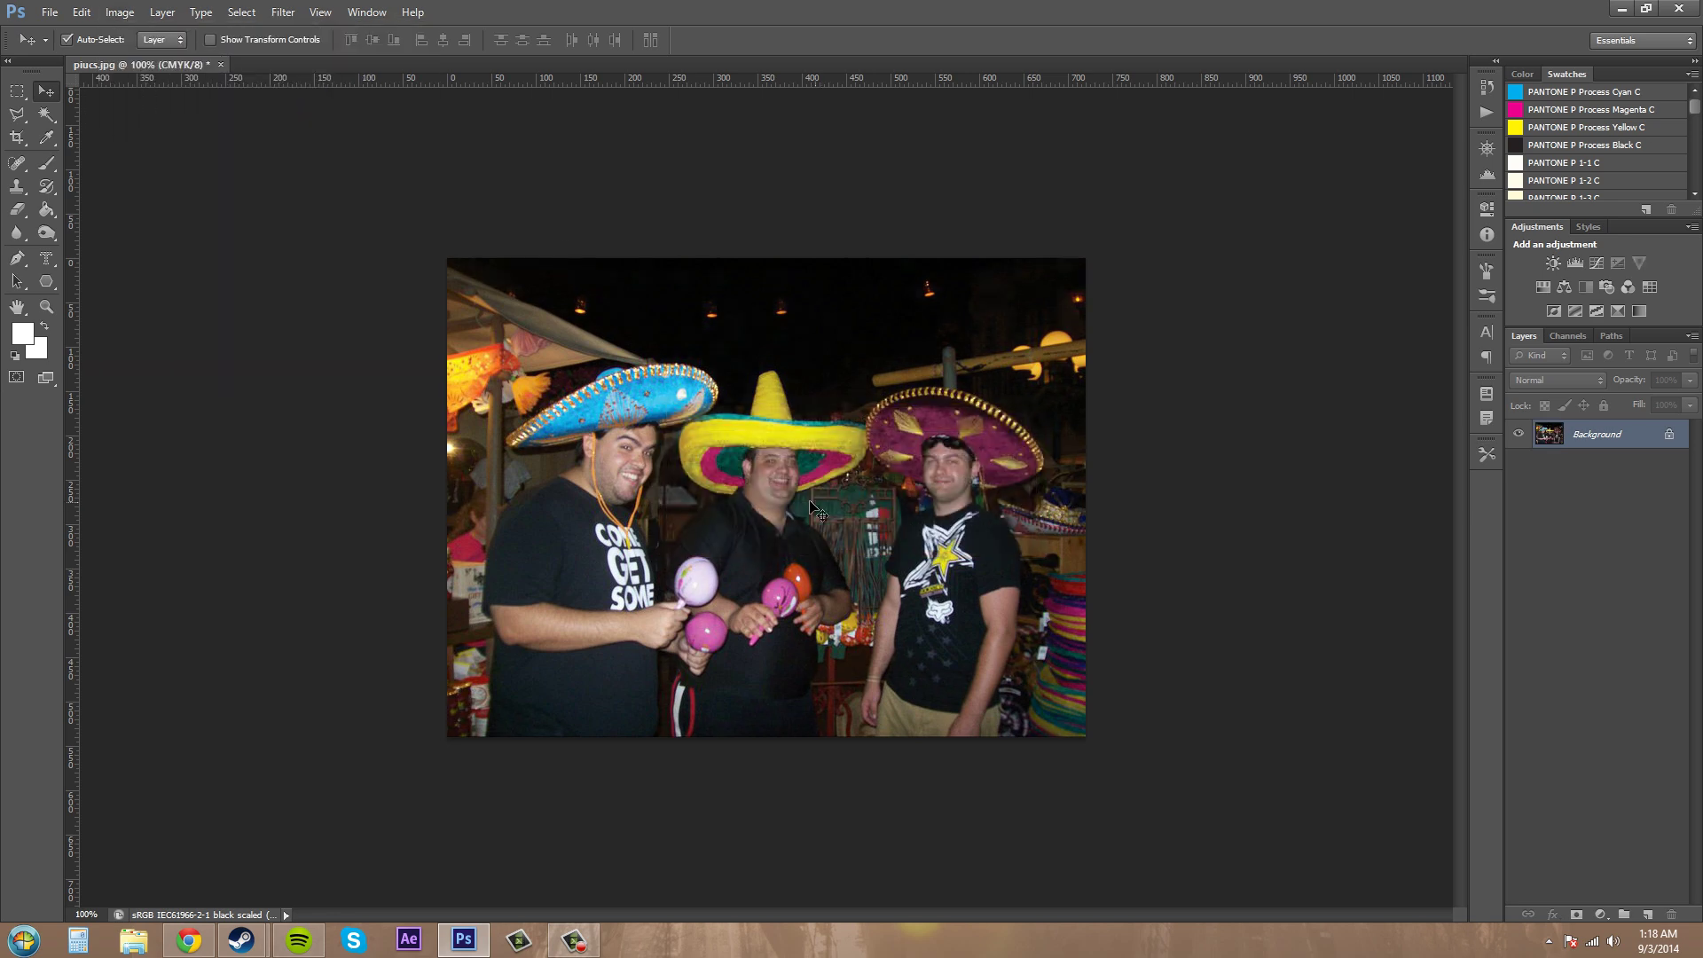
click(120, 14)
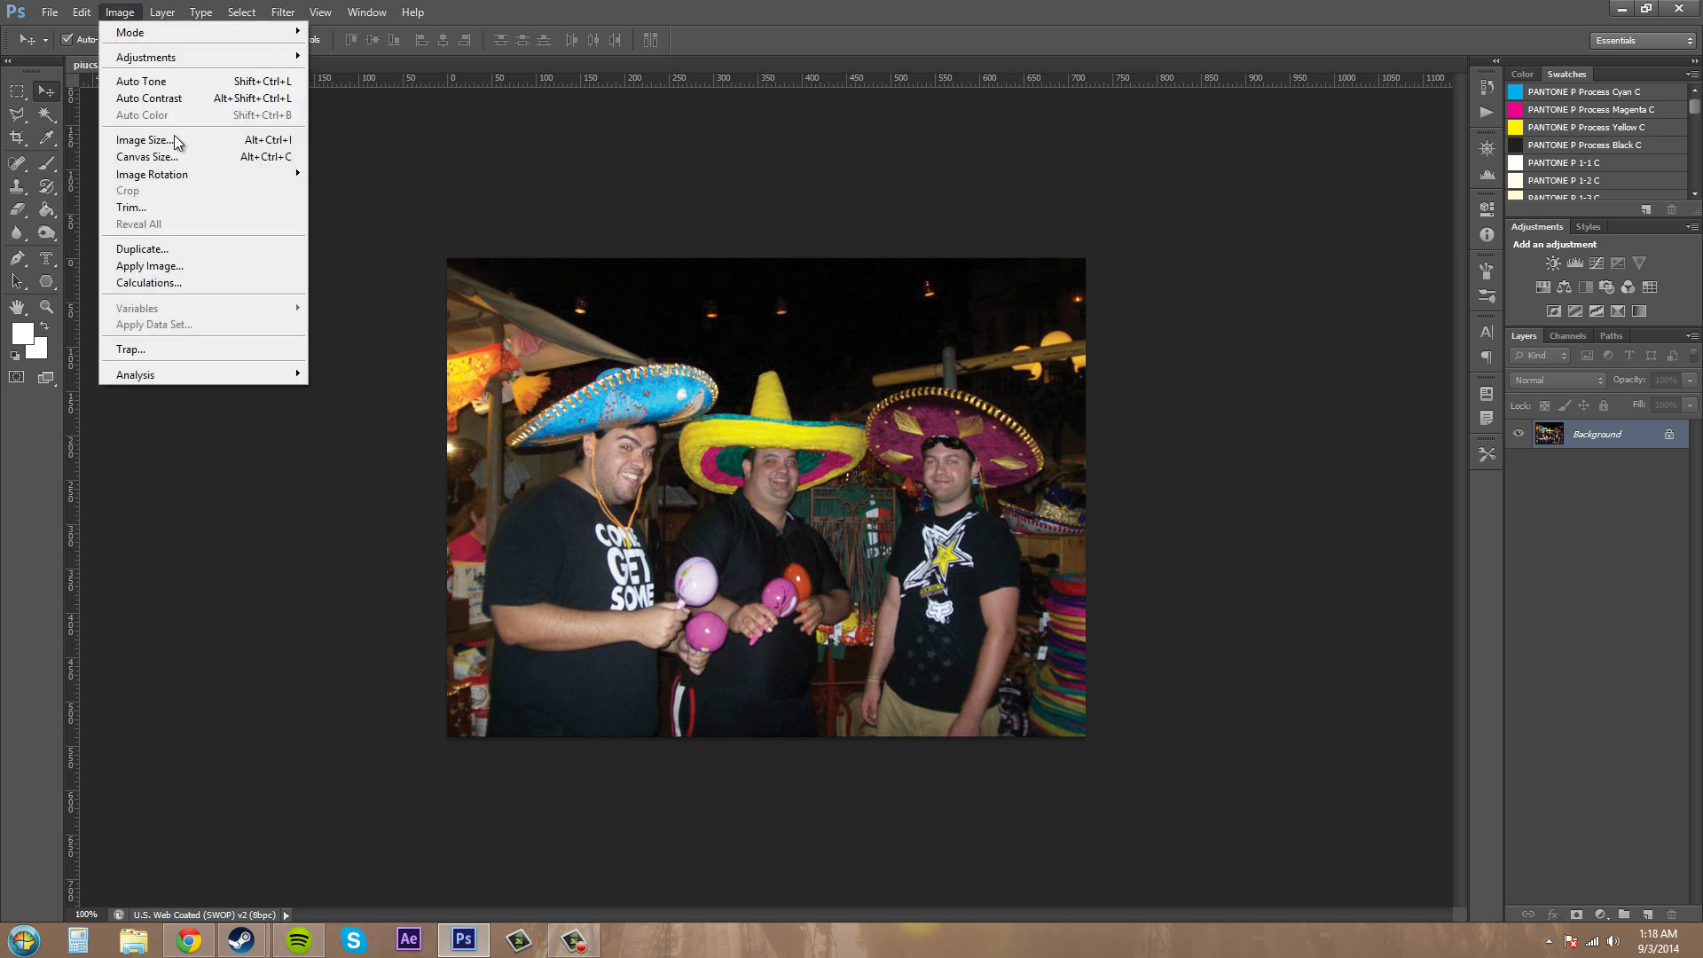
click(145, 16)
mouse_move(120, 12)
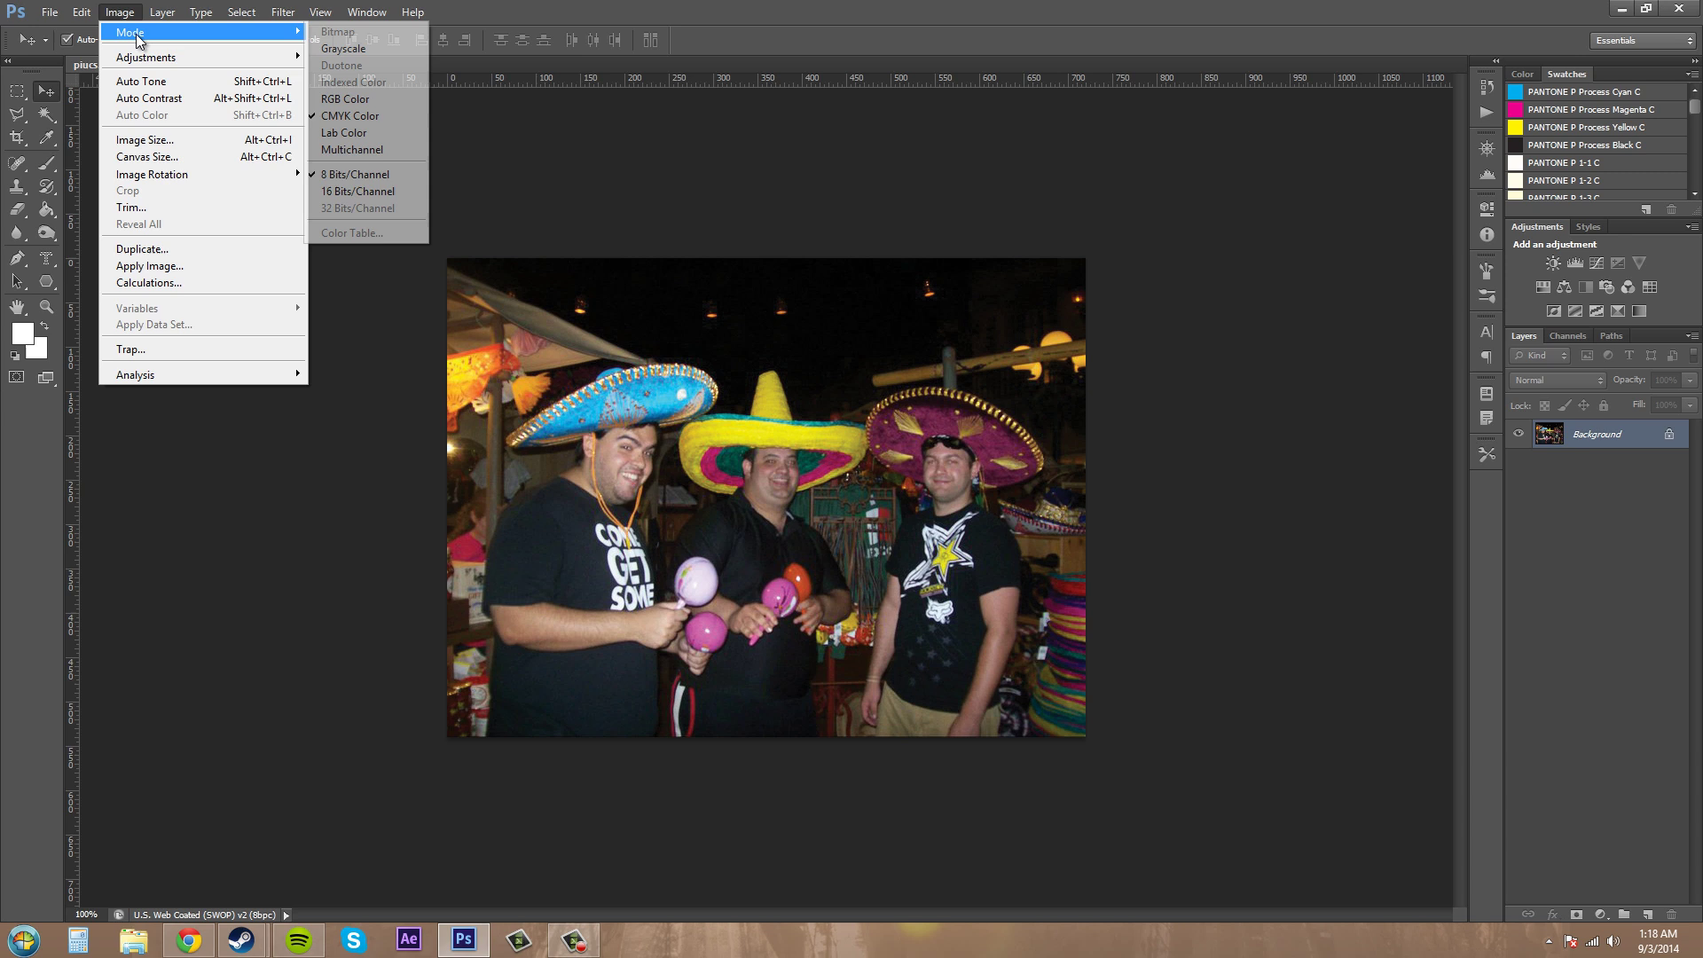
click(391, 114)
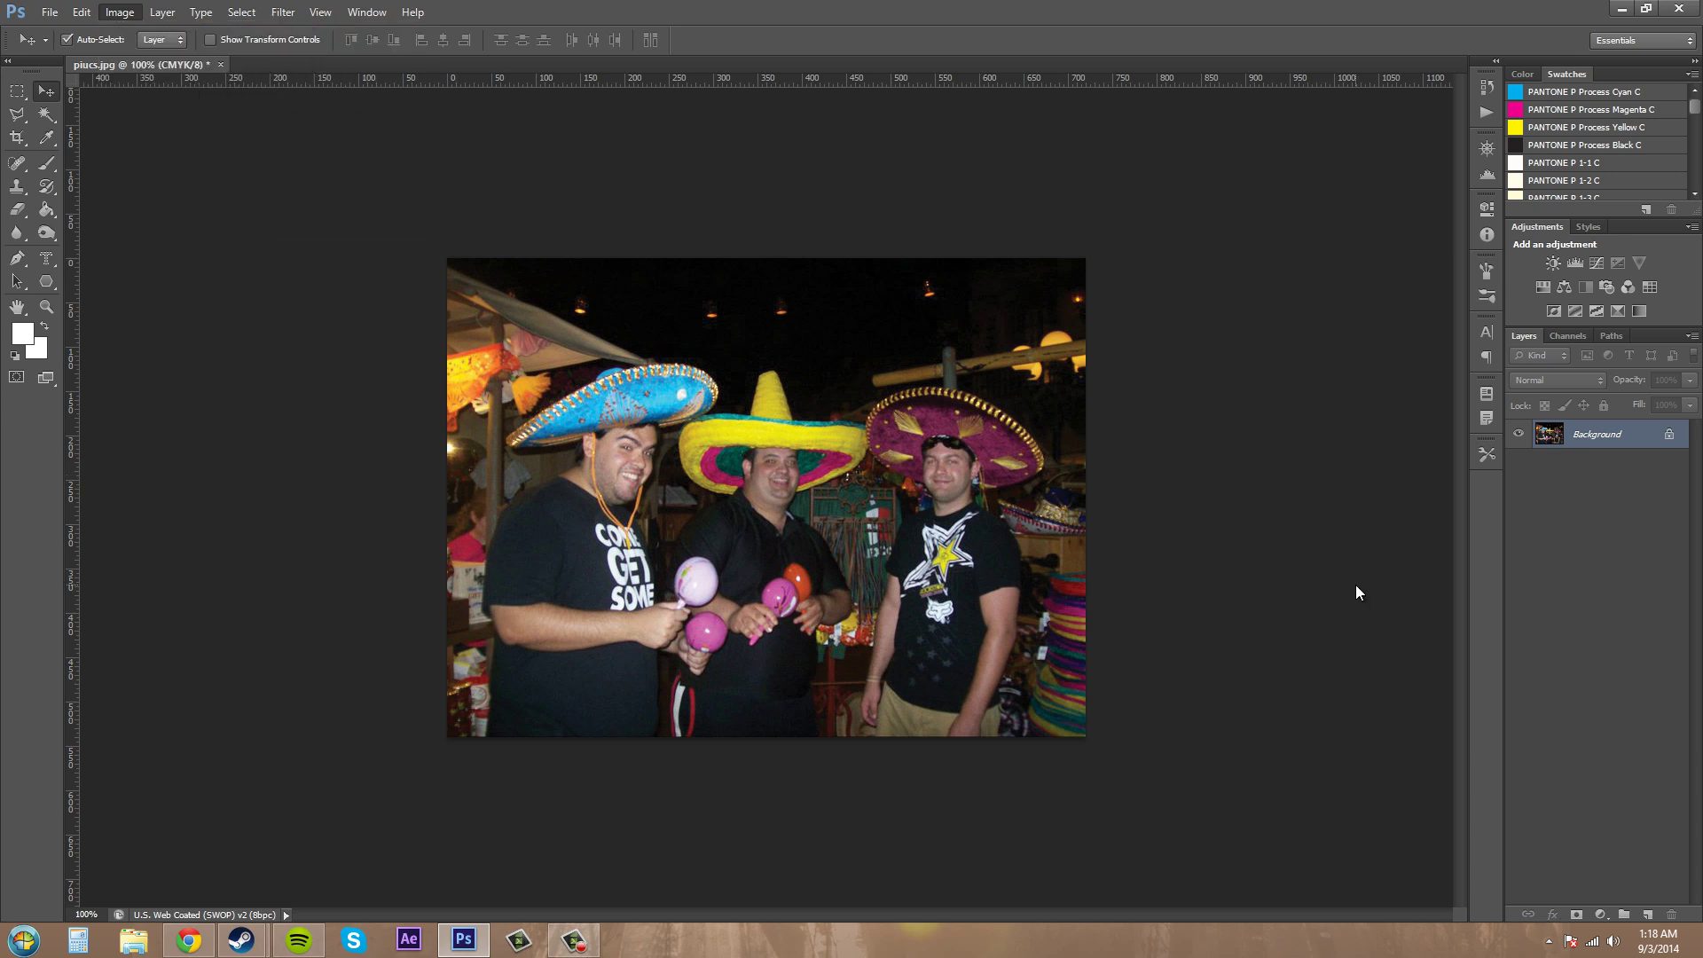
Add a blank Layer 1 and type 'HOLA AMIGOS!' as a 72 pt horizontal type mask near the top
click(1647, 916)
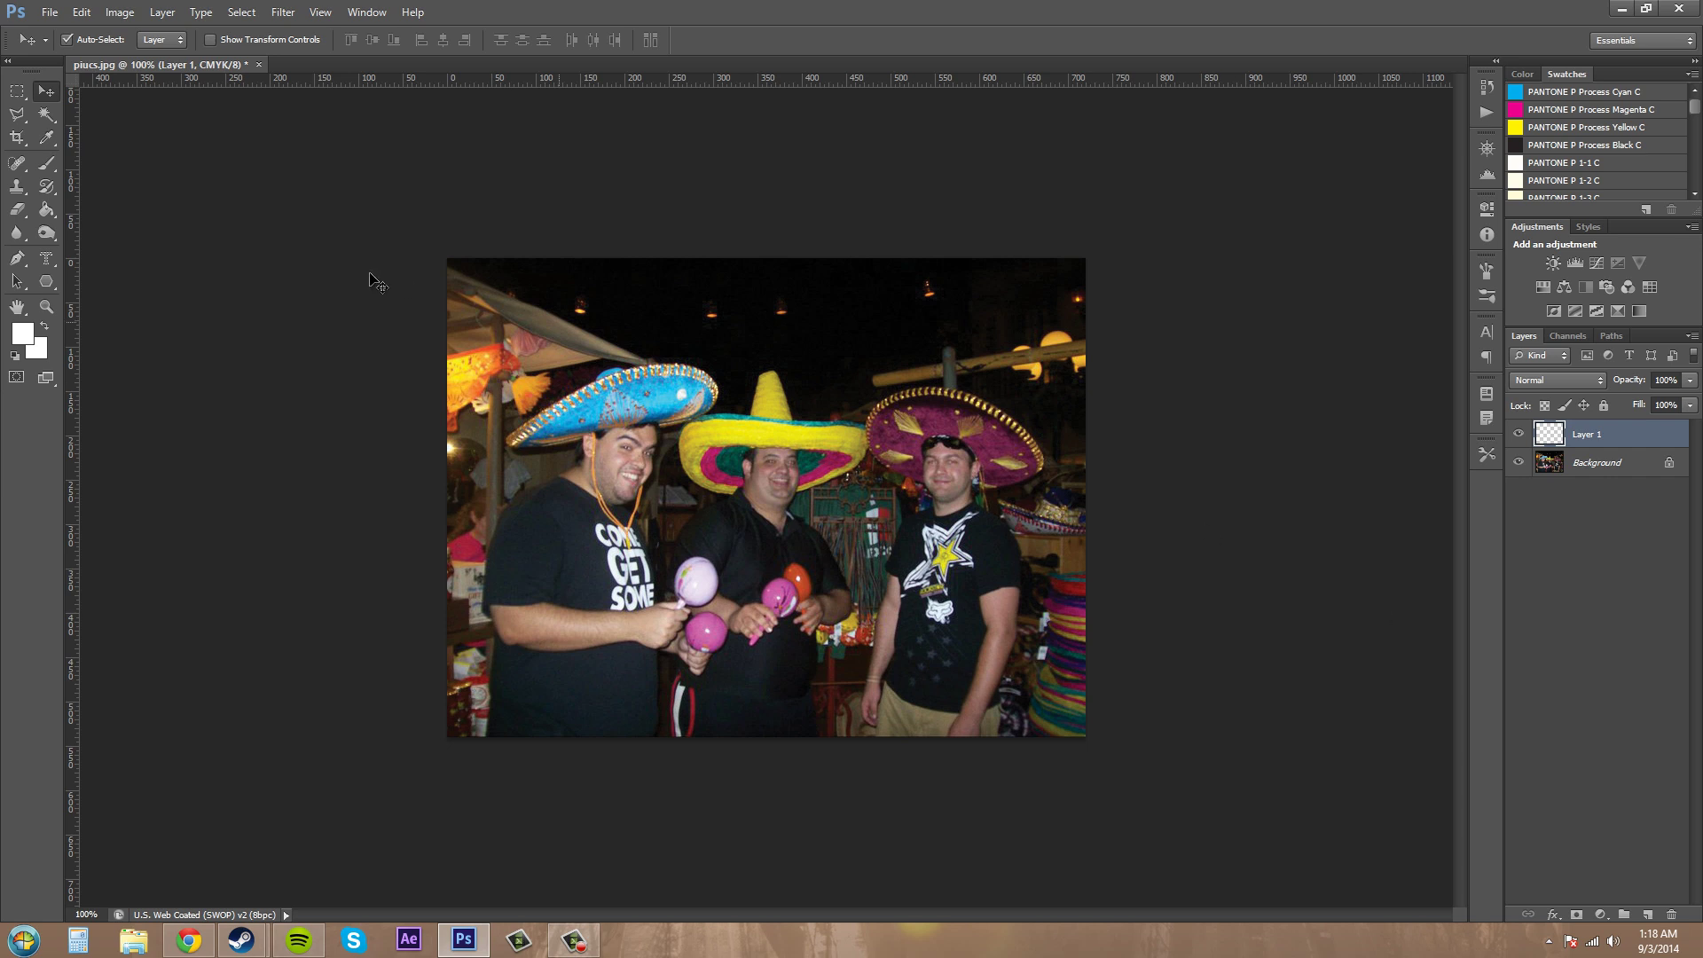
click(44, 264)
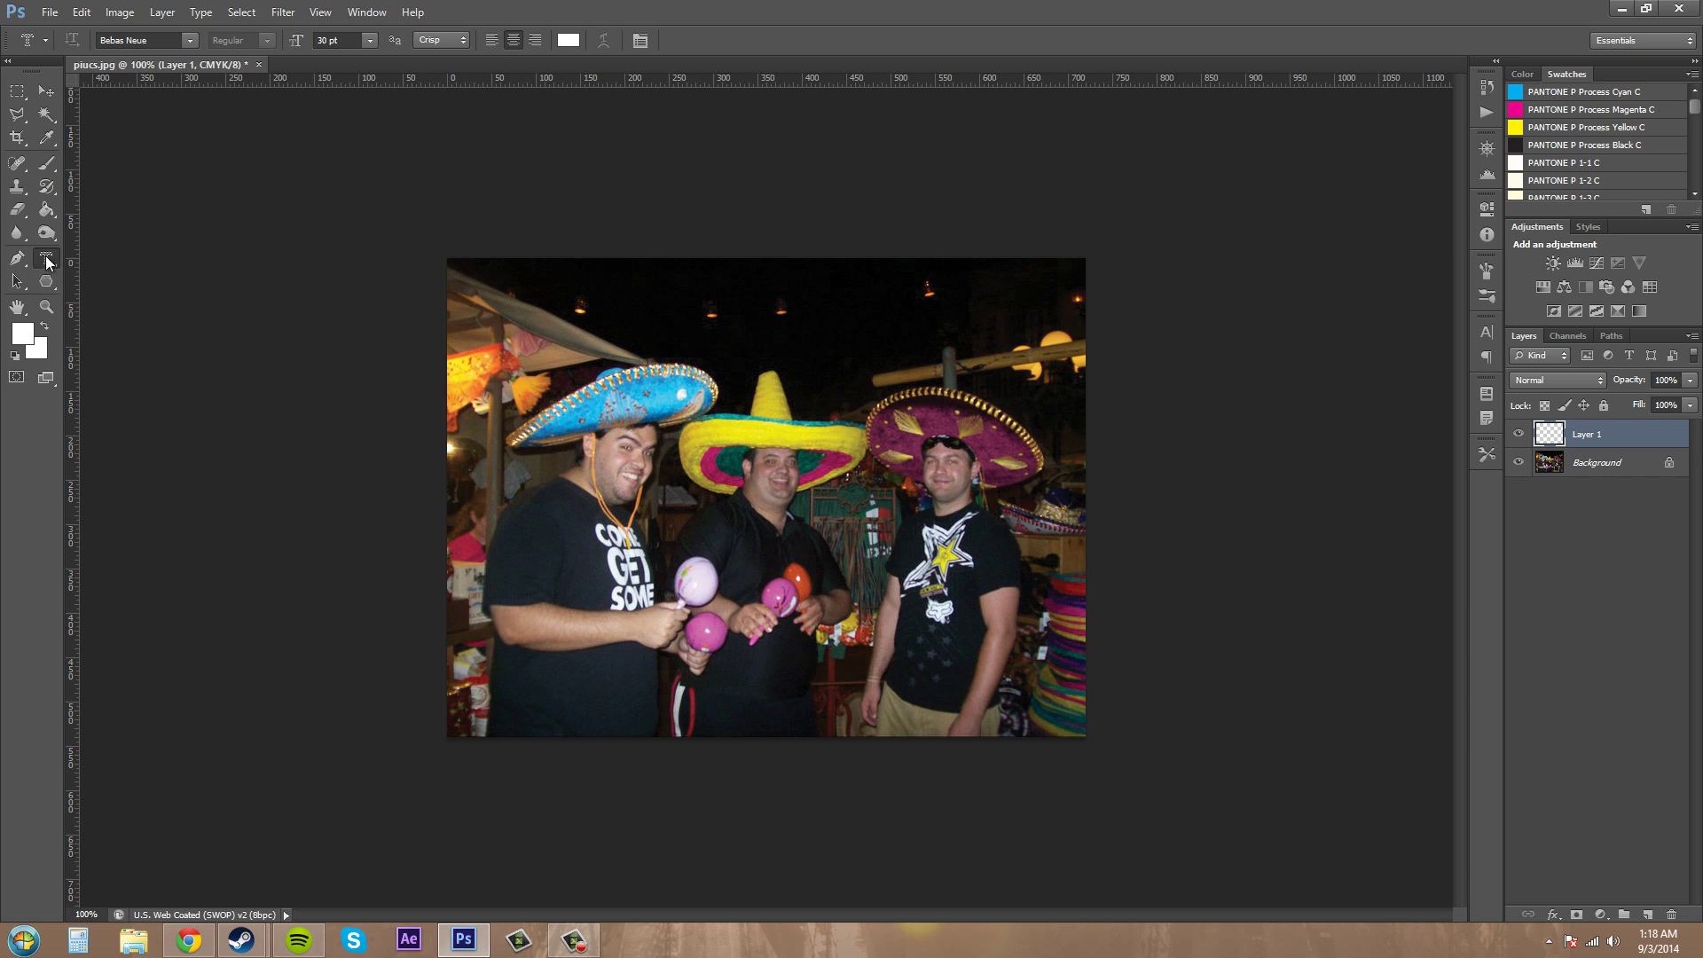
click(48, 262)
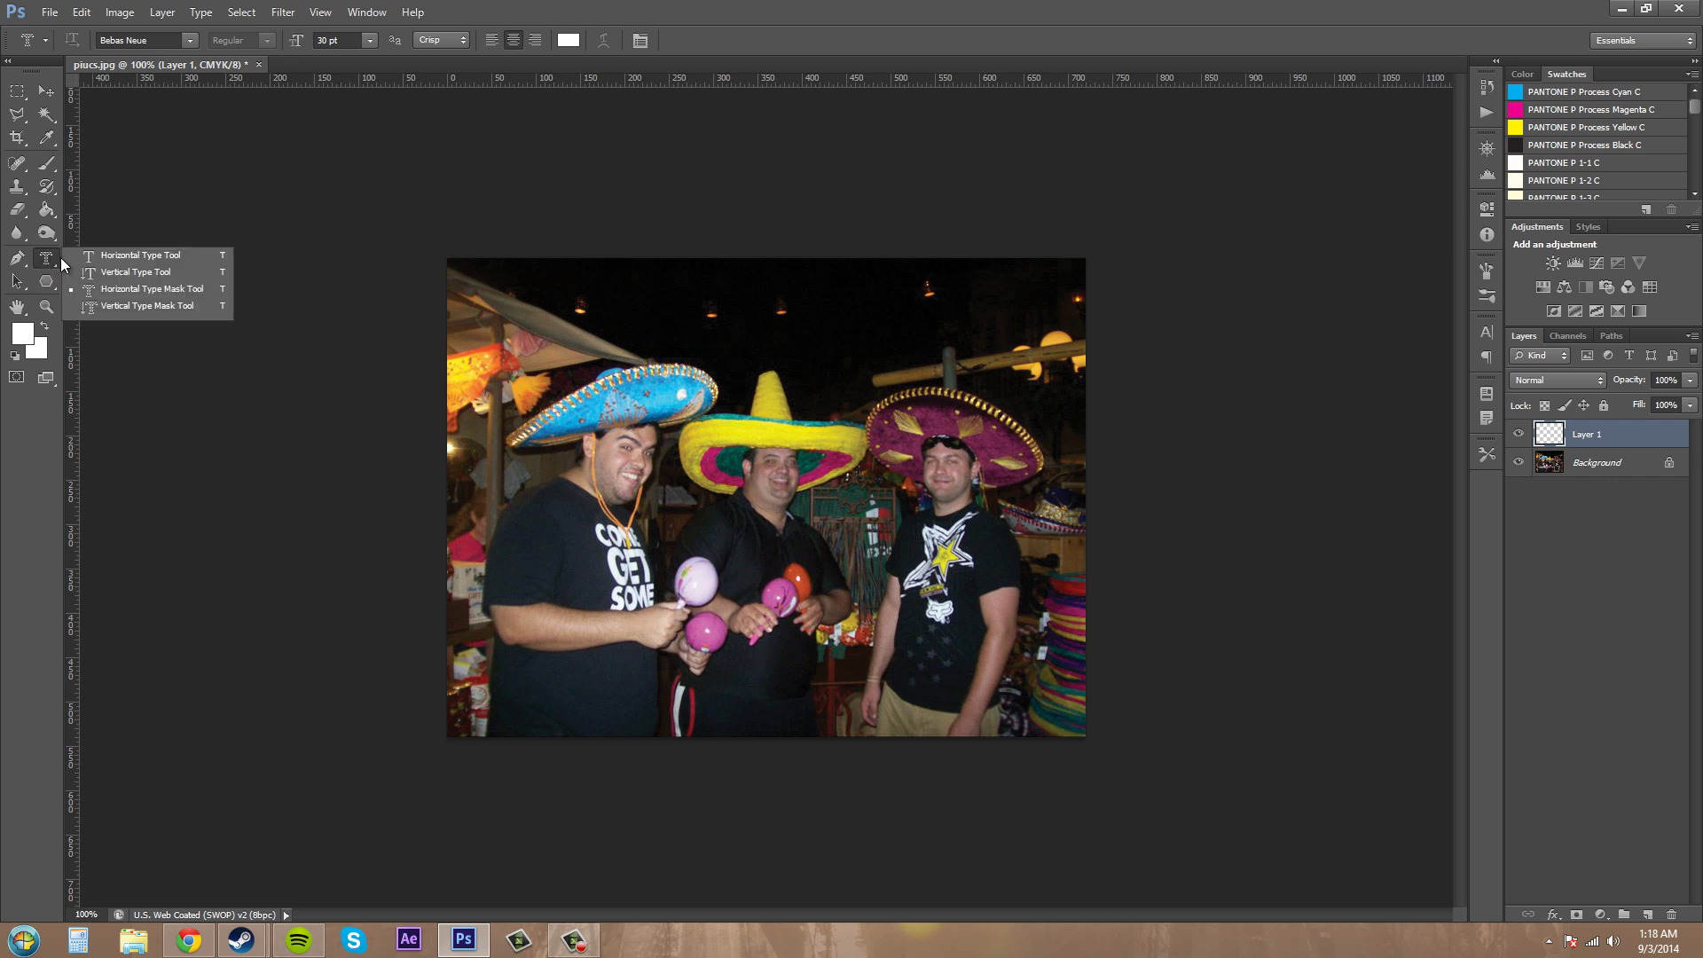
click(199, 284)
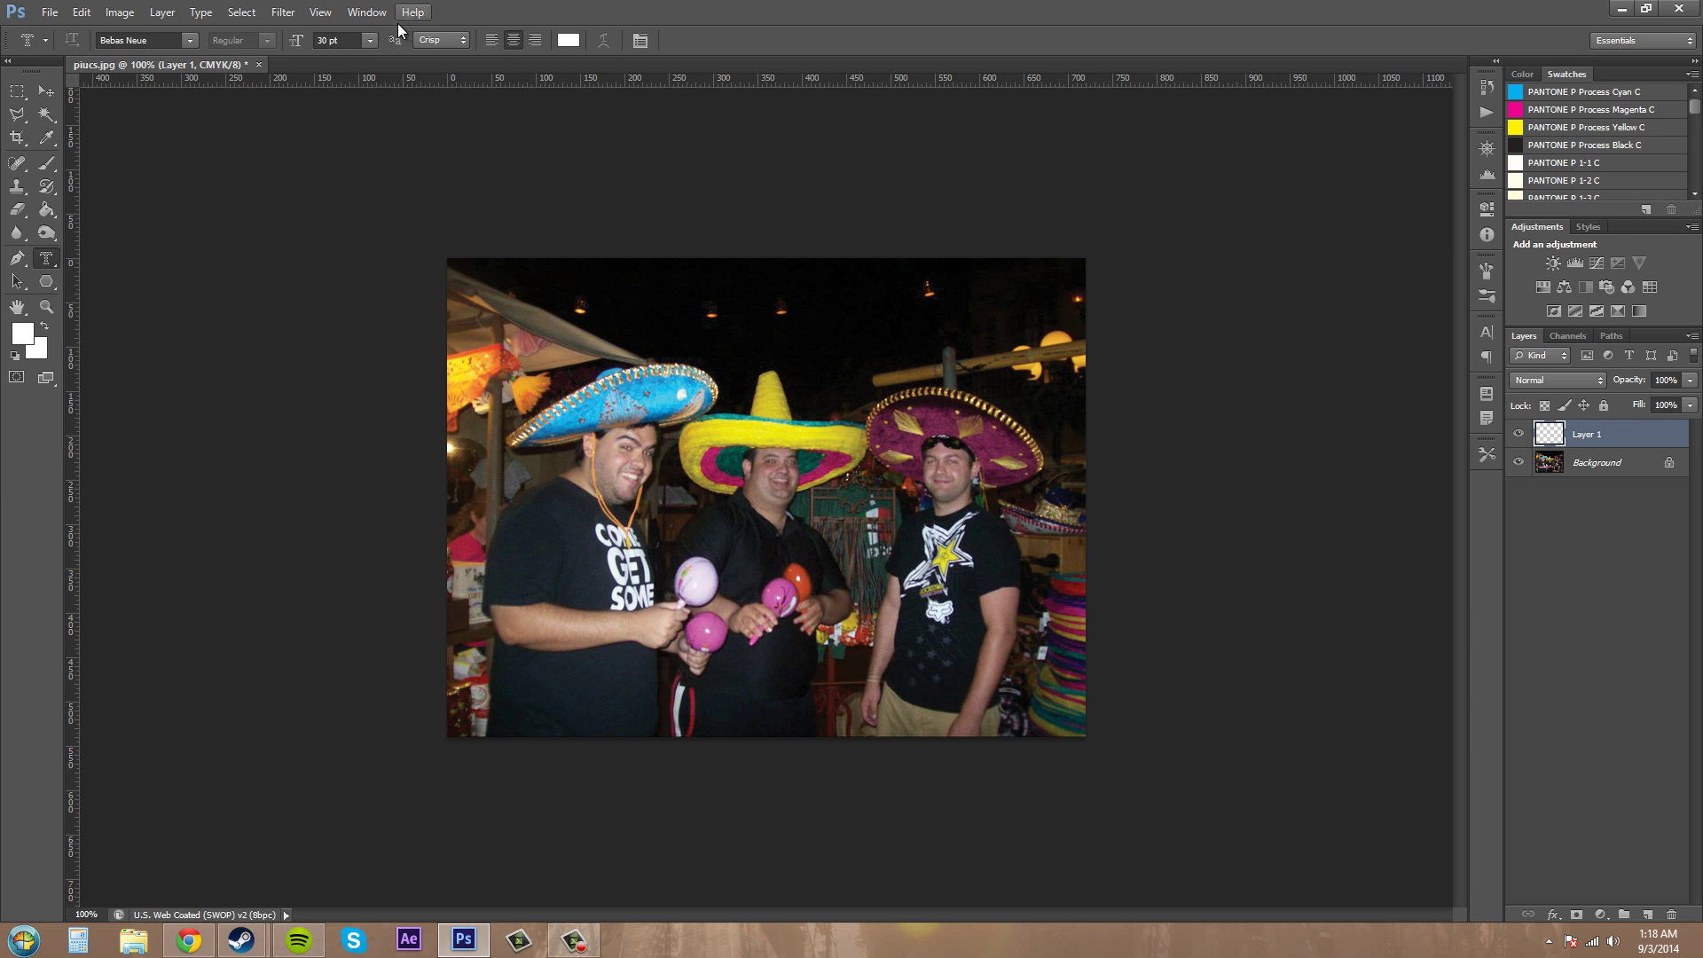
click(371, 39)
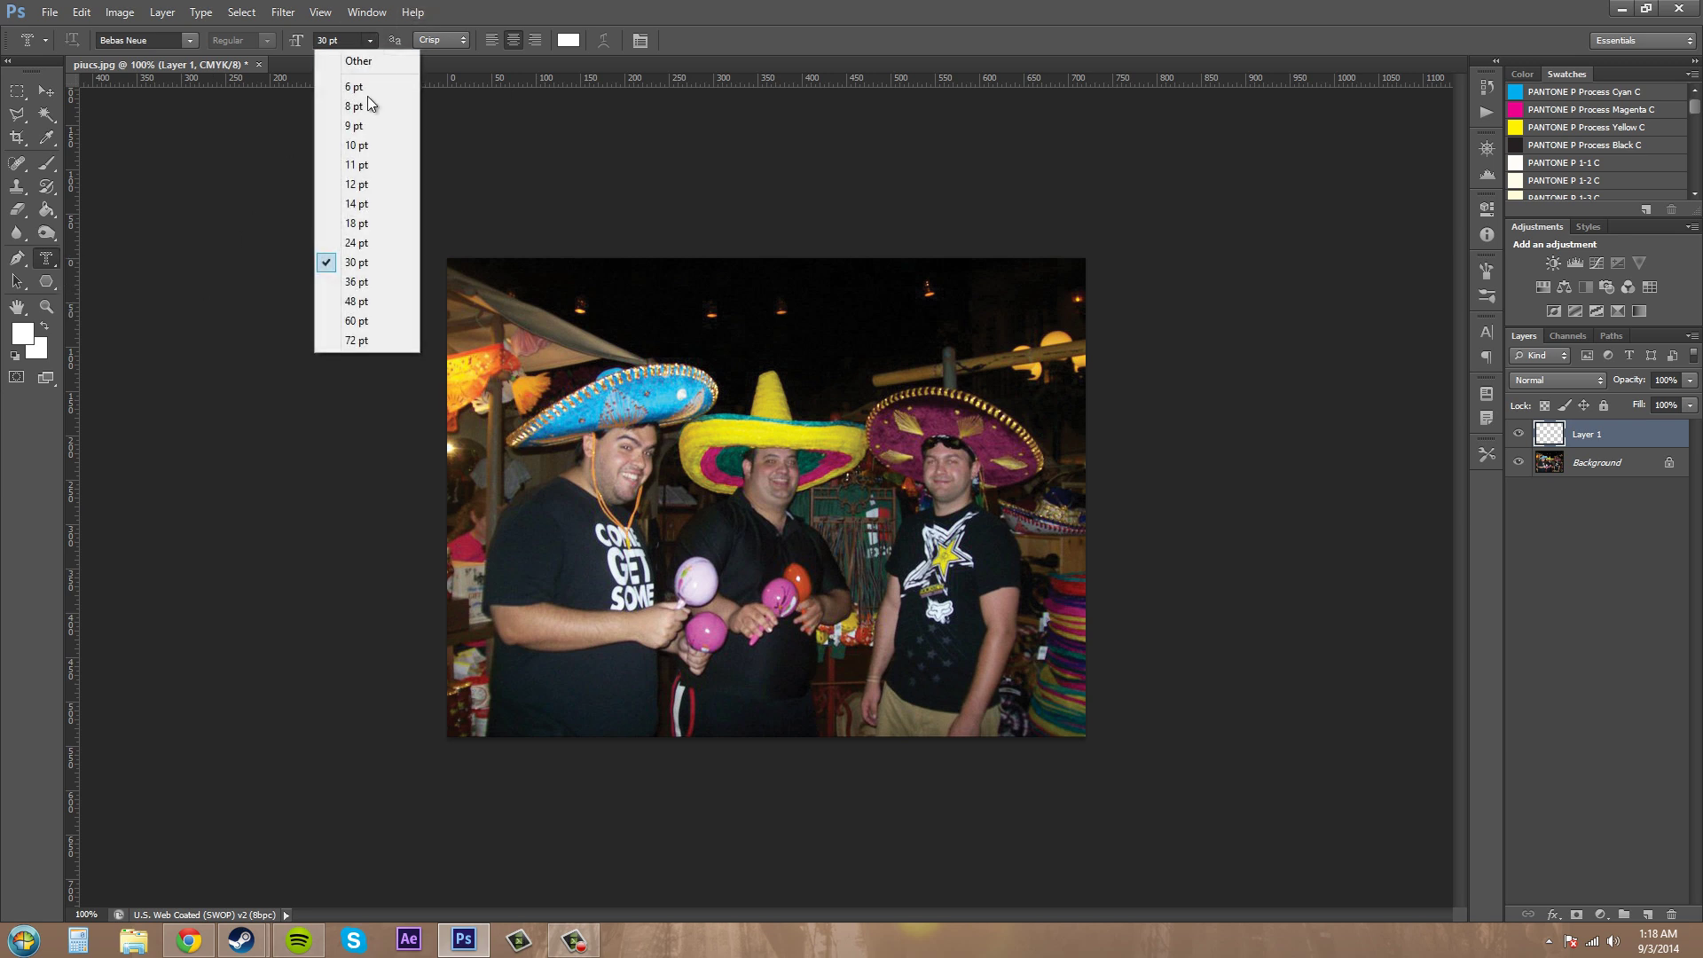
click(359, 340)
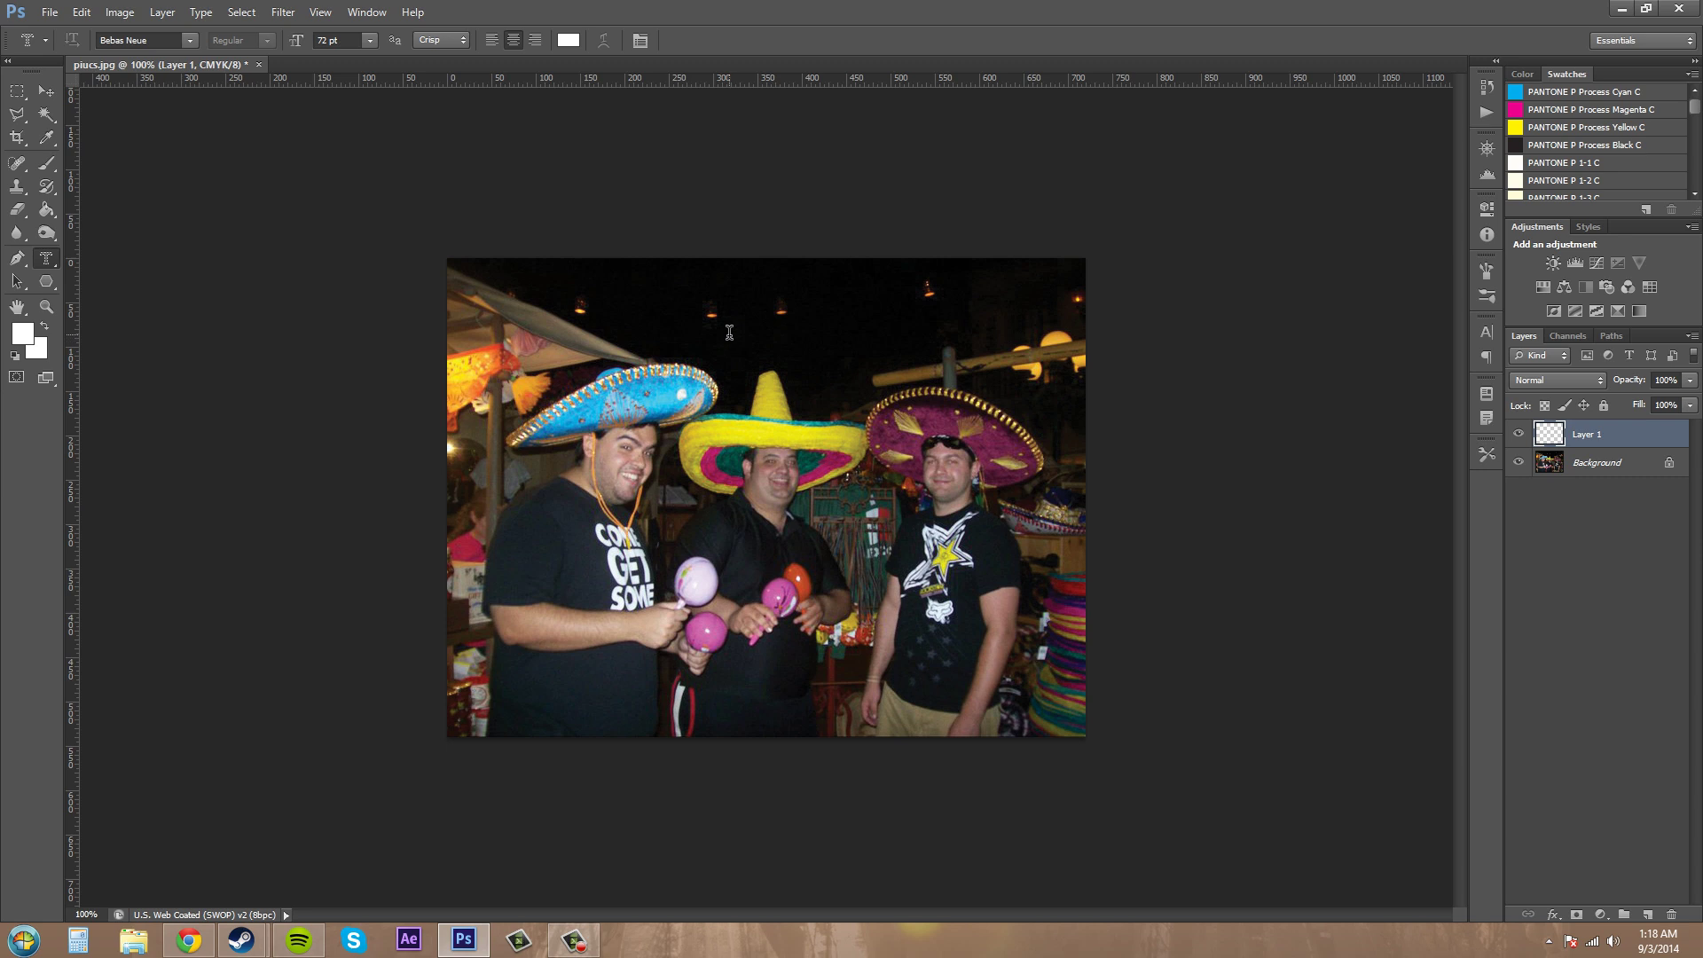
click(729, 332)
text(HOL)
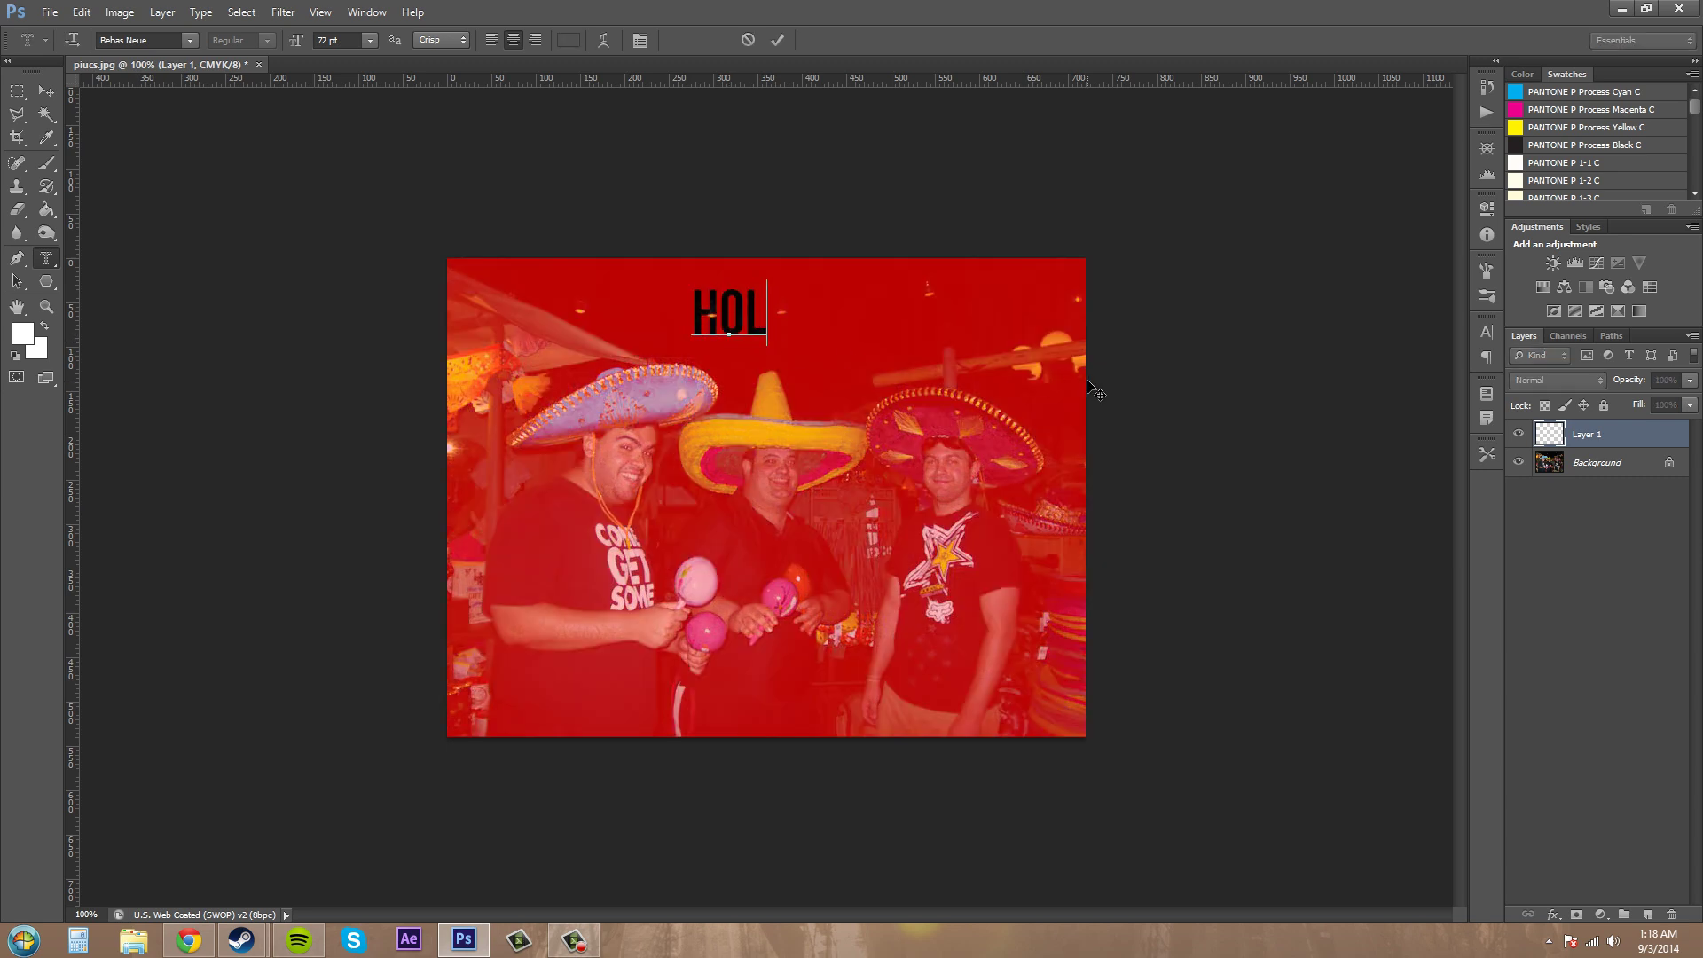
text(A AMIGOS!)
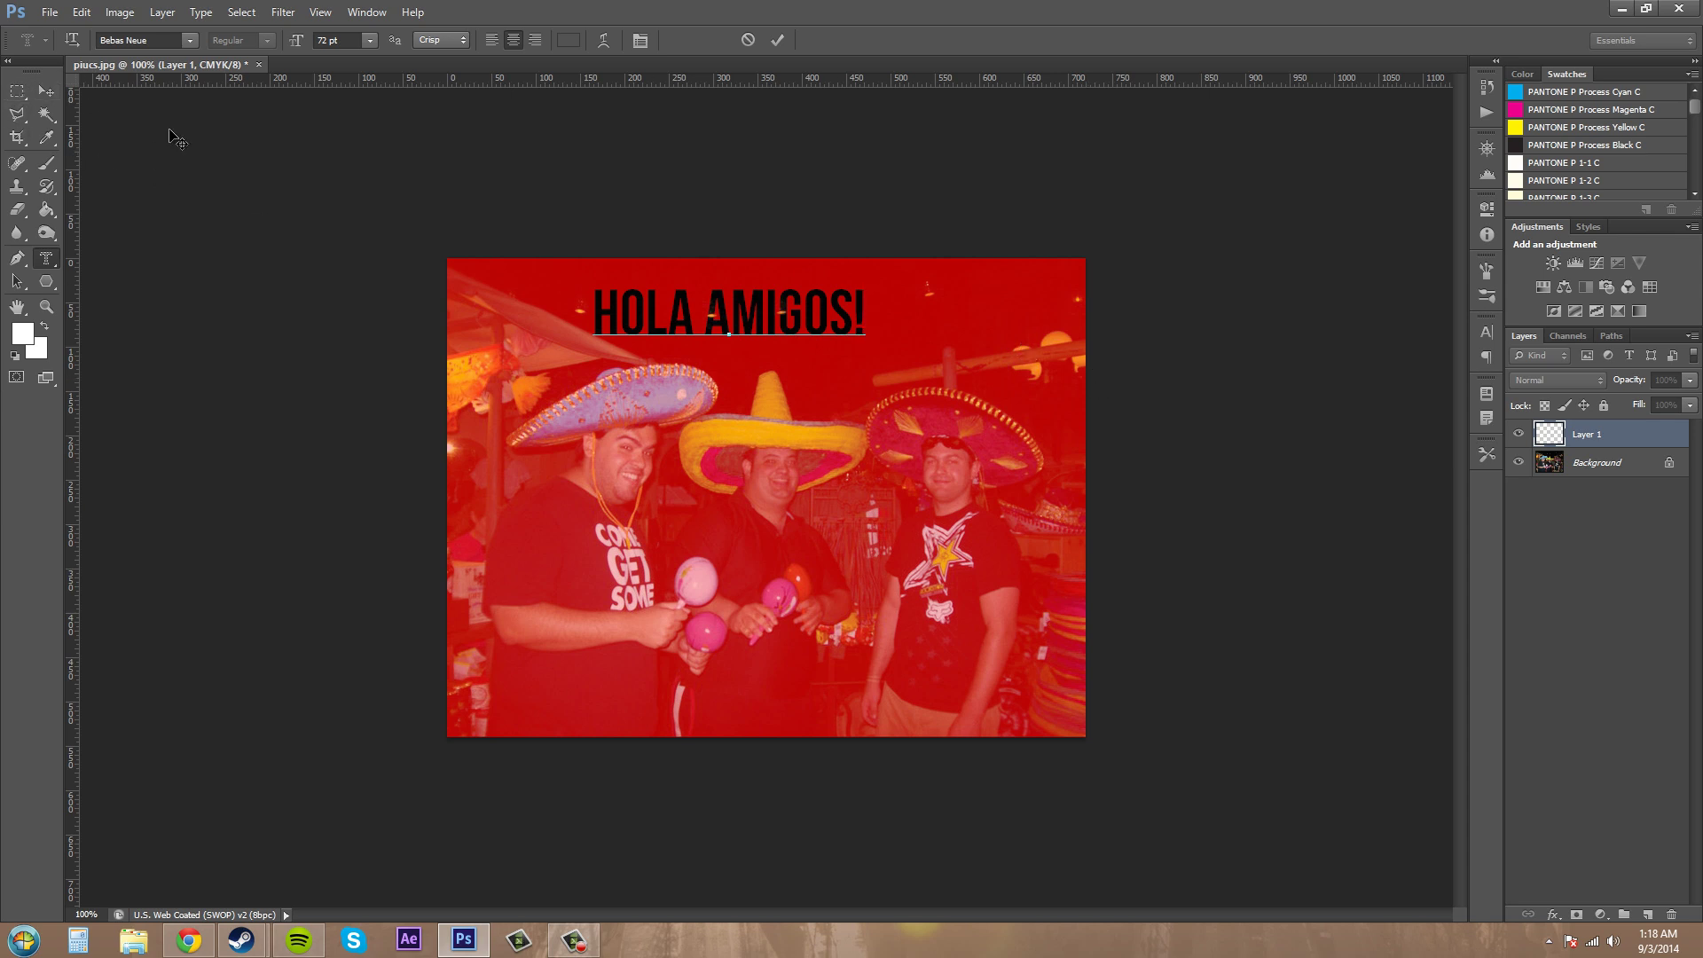
Commit the 'HOLA AMIGOS!' type mask as a selection and bring up the Channels panel menu
click(46, 91)
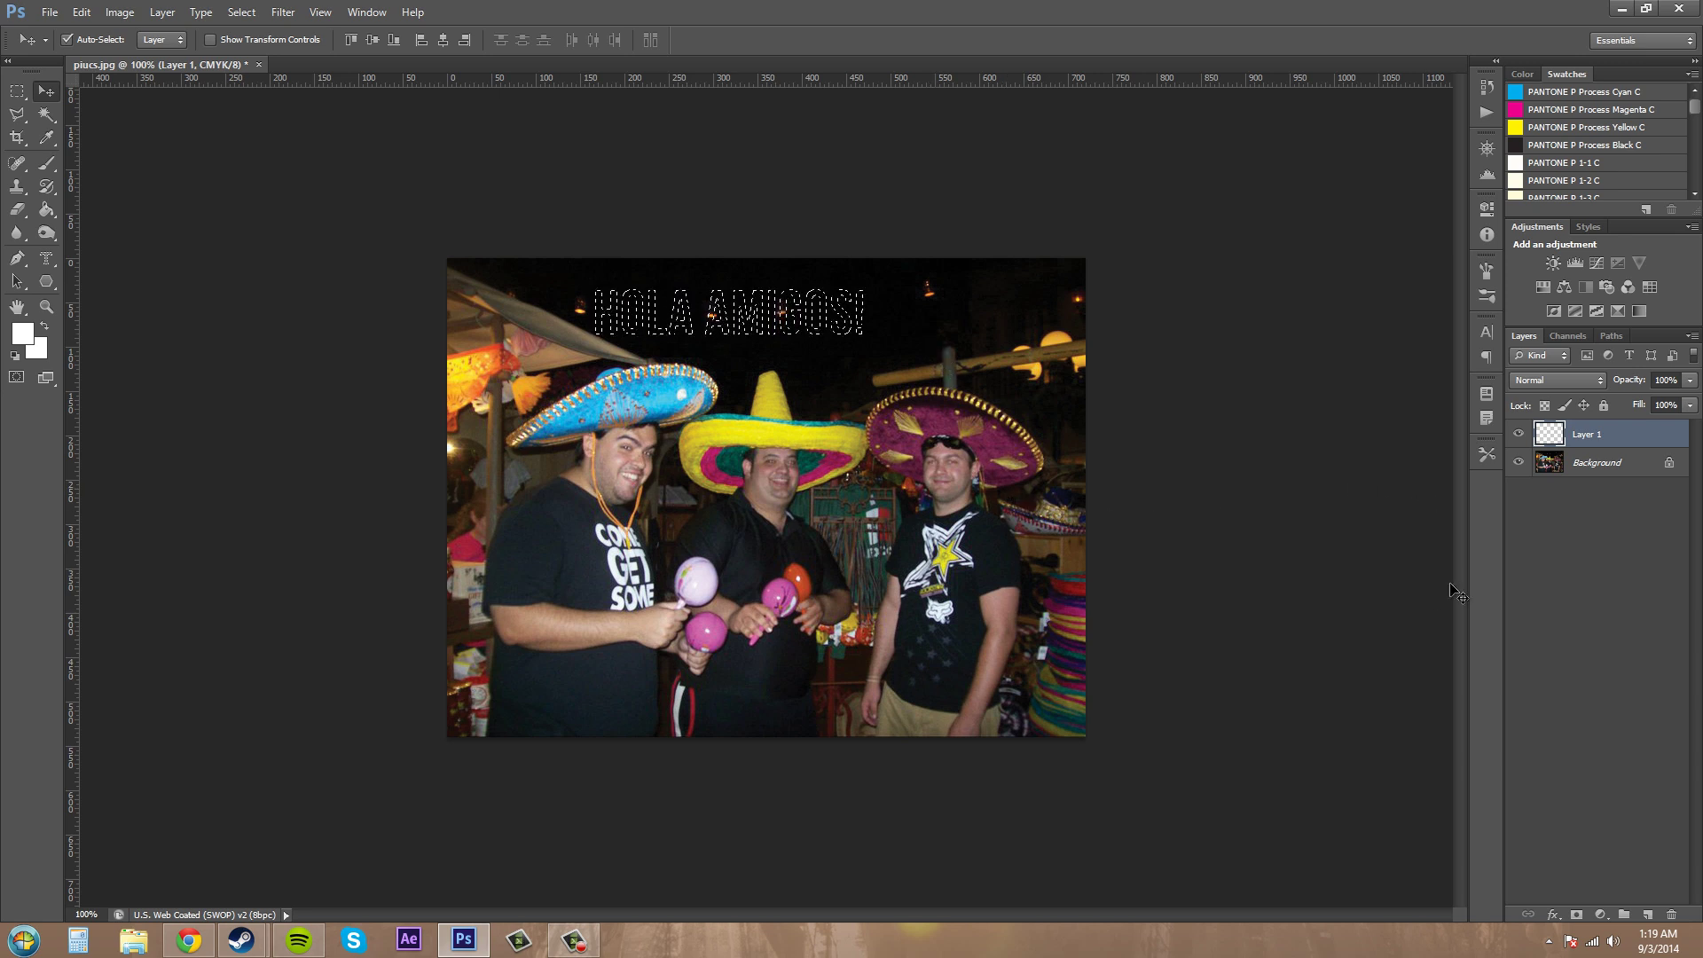
click(1566, 336)
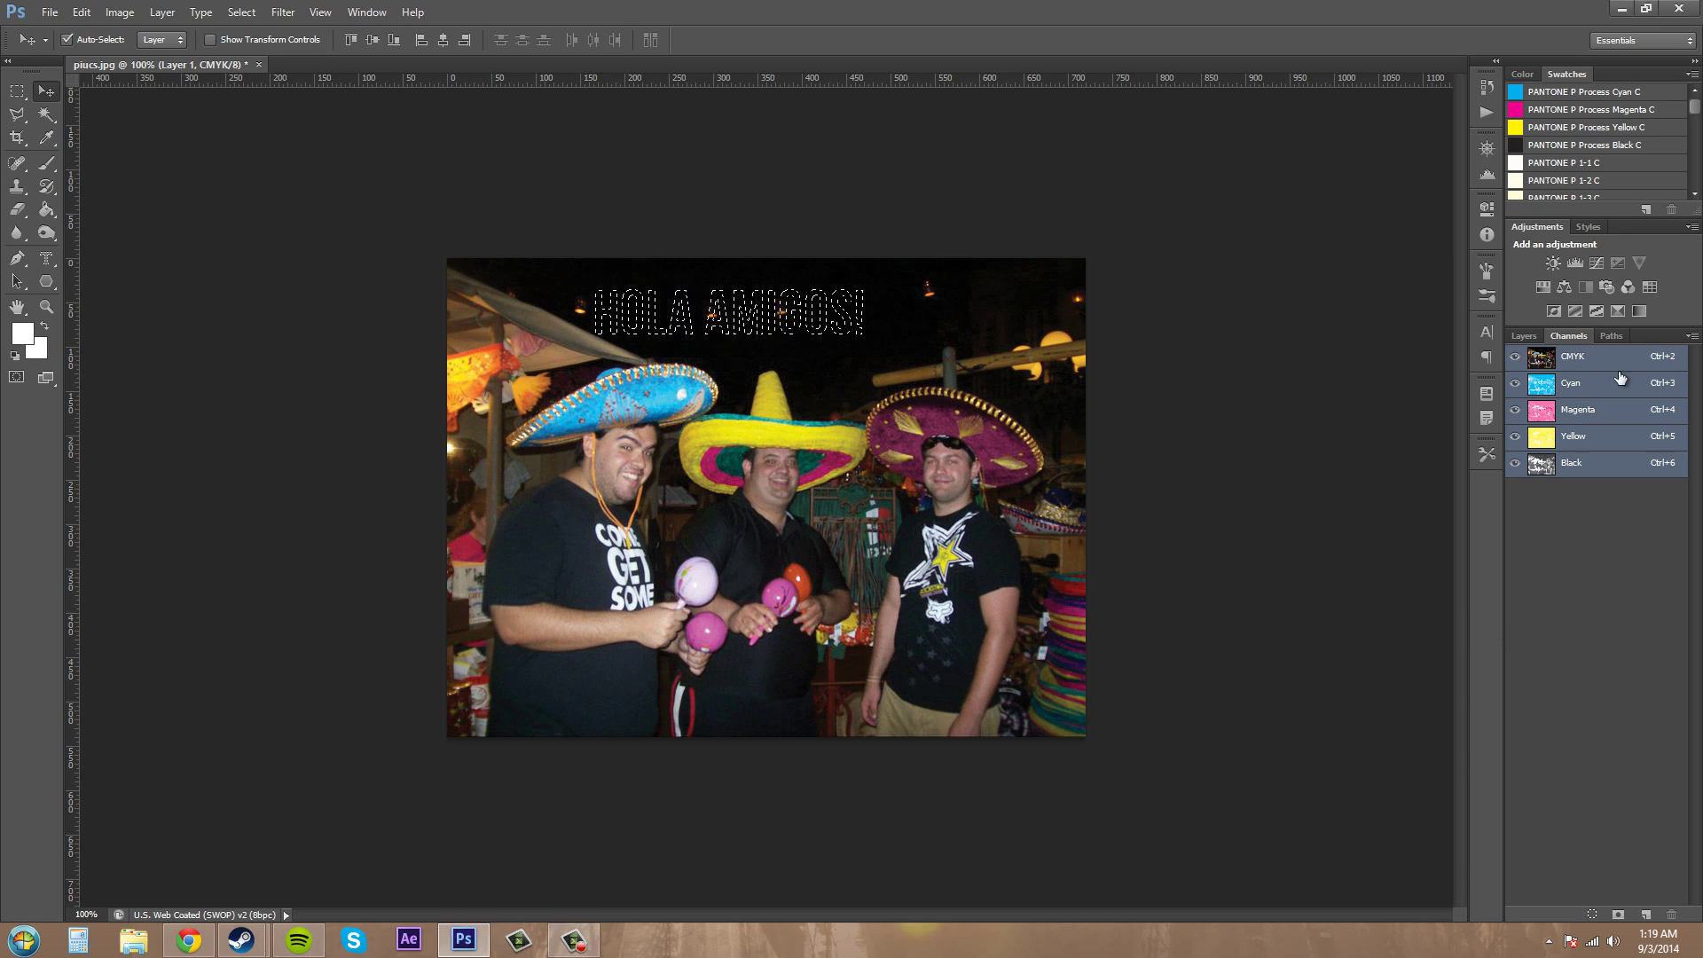
click(1694, 337)
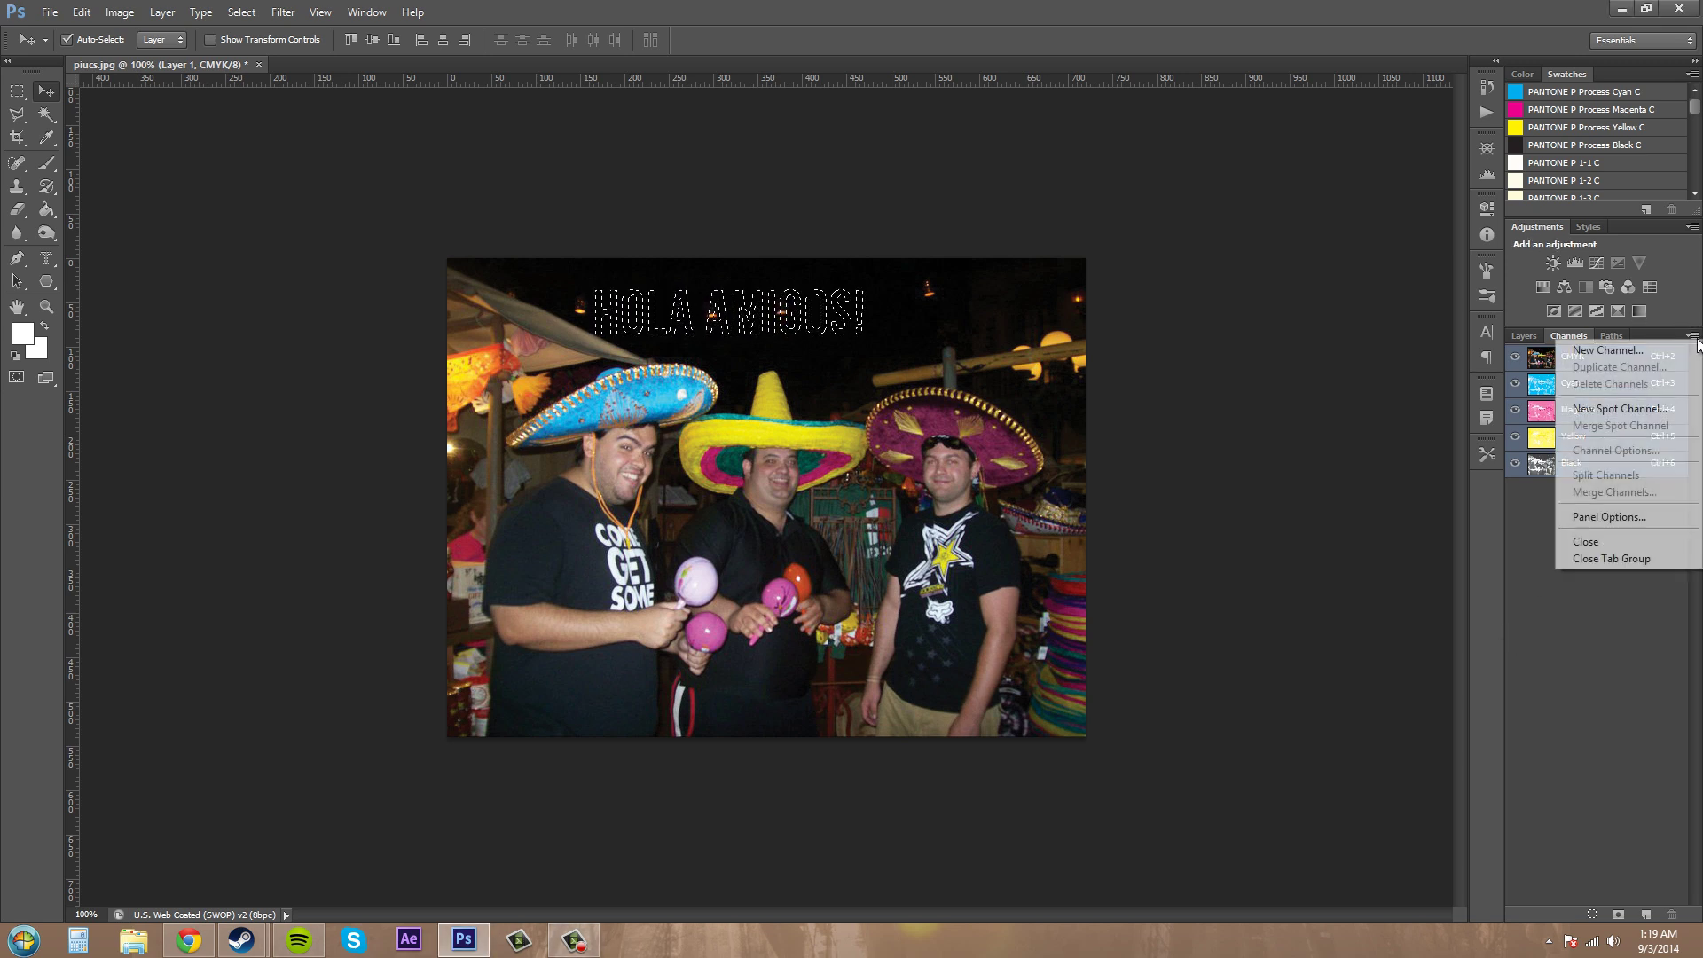
Start a New Spot Channel and pick a dark red ink in its Color Picker
click(1616, 411)
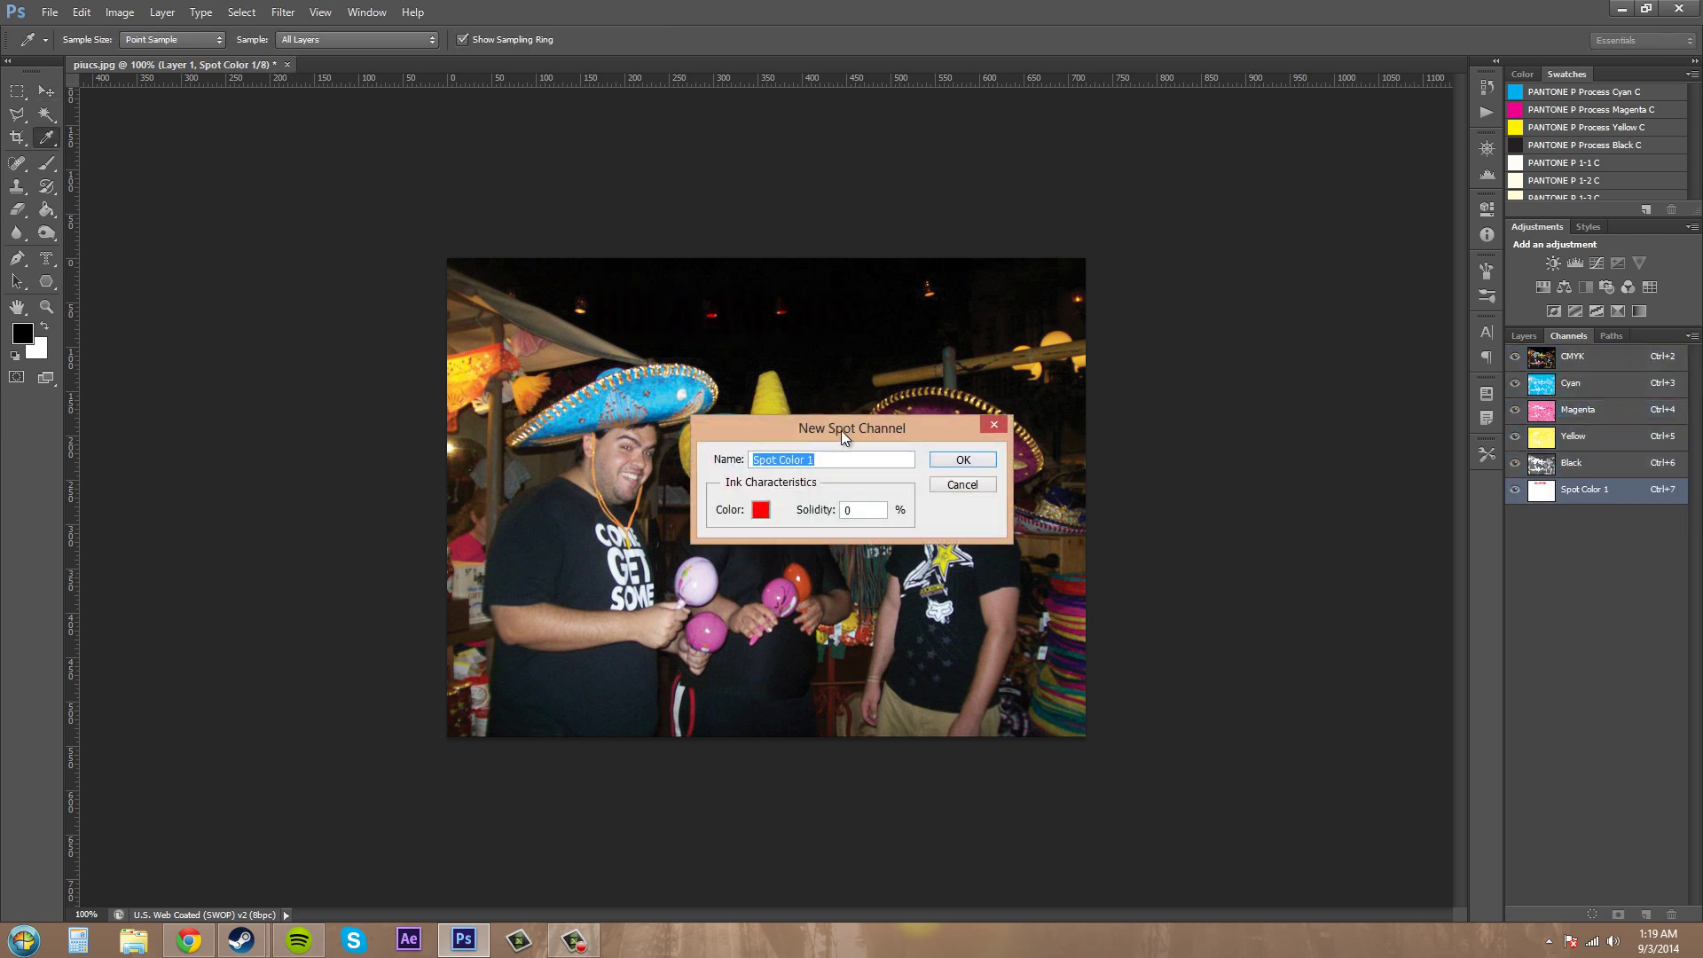
drag(841, 429, 1151, 528)
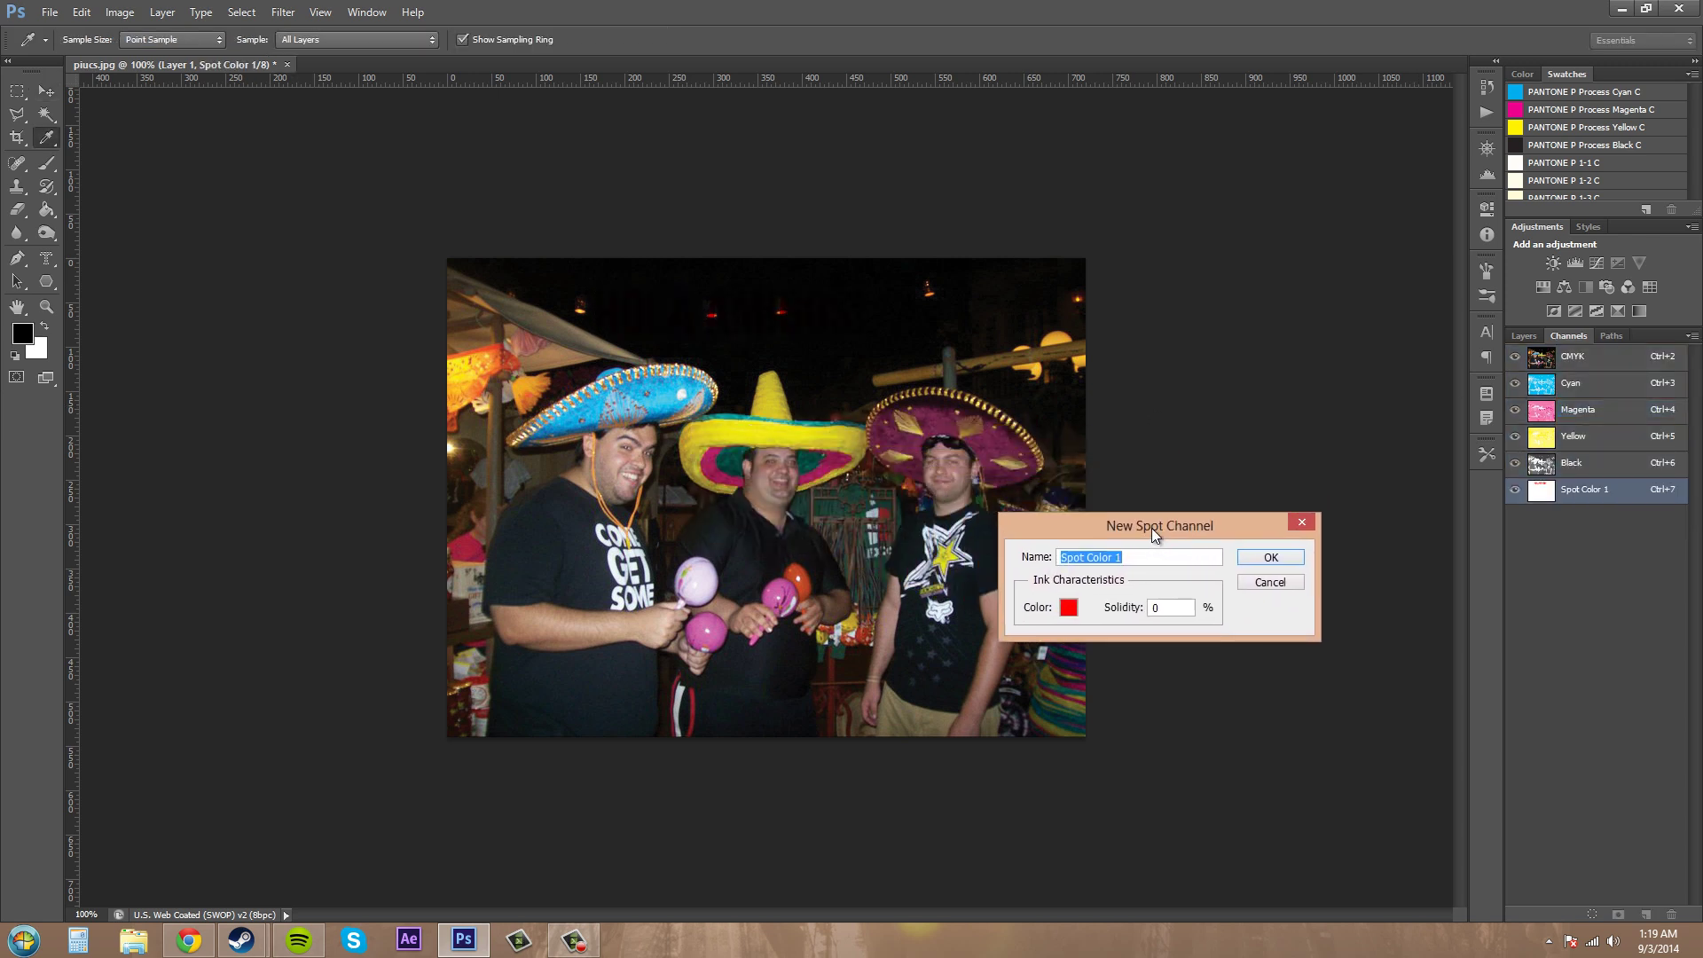
click(1071, 608)
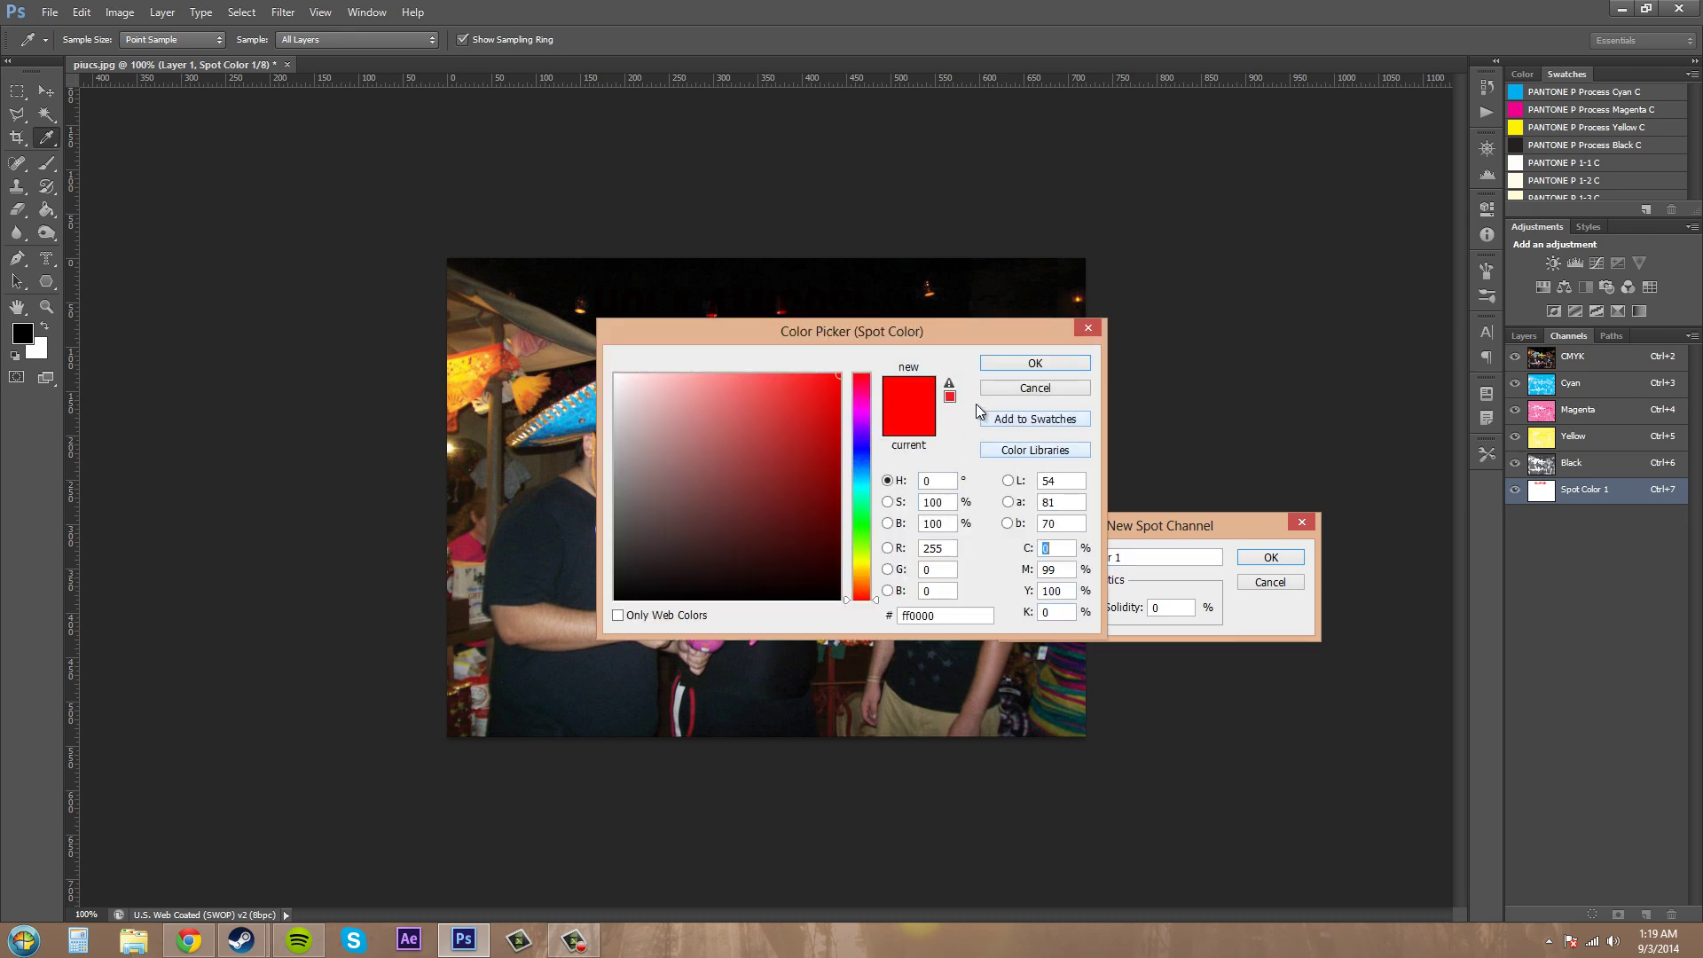
click(783, 464)
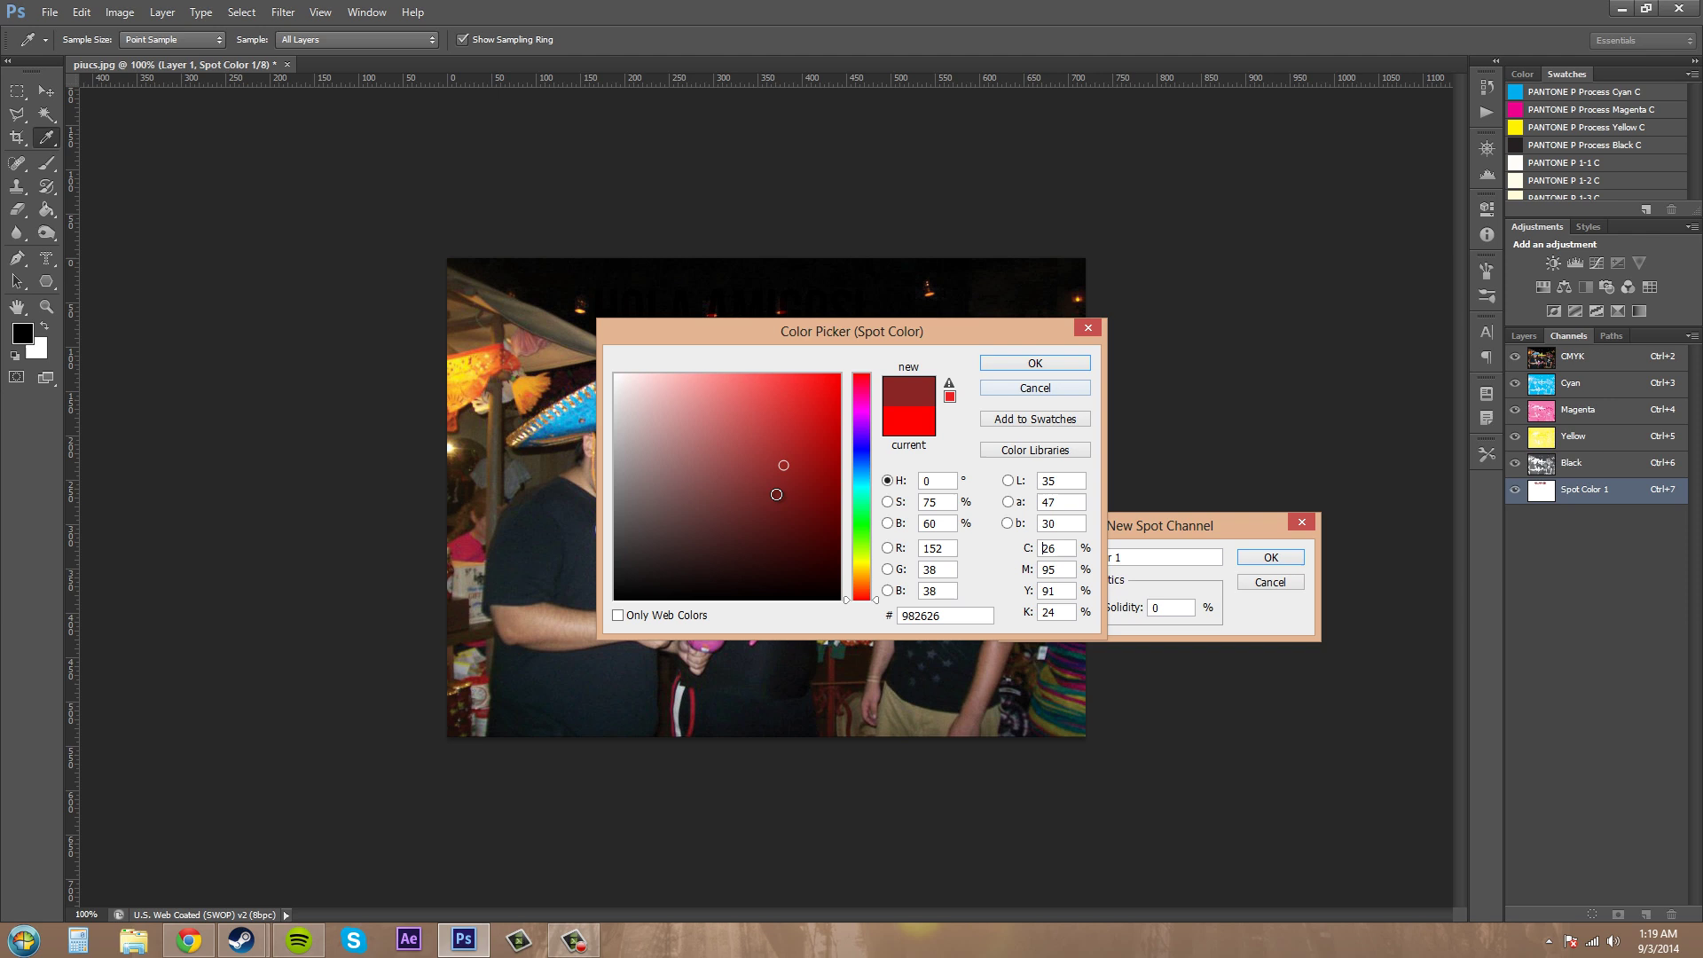
mouse_move(776, 494)
mouse_down()
mouse_move(803, 497)
mouse_move(788, 541)
mouse_up()
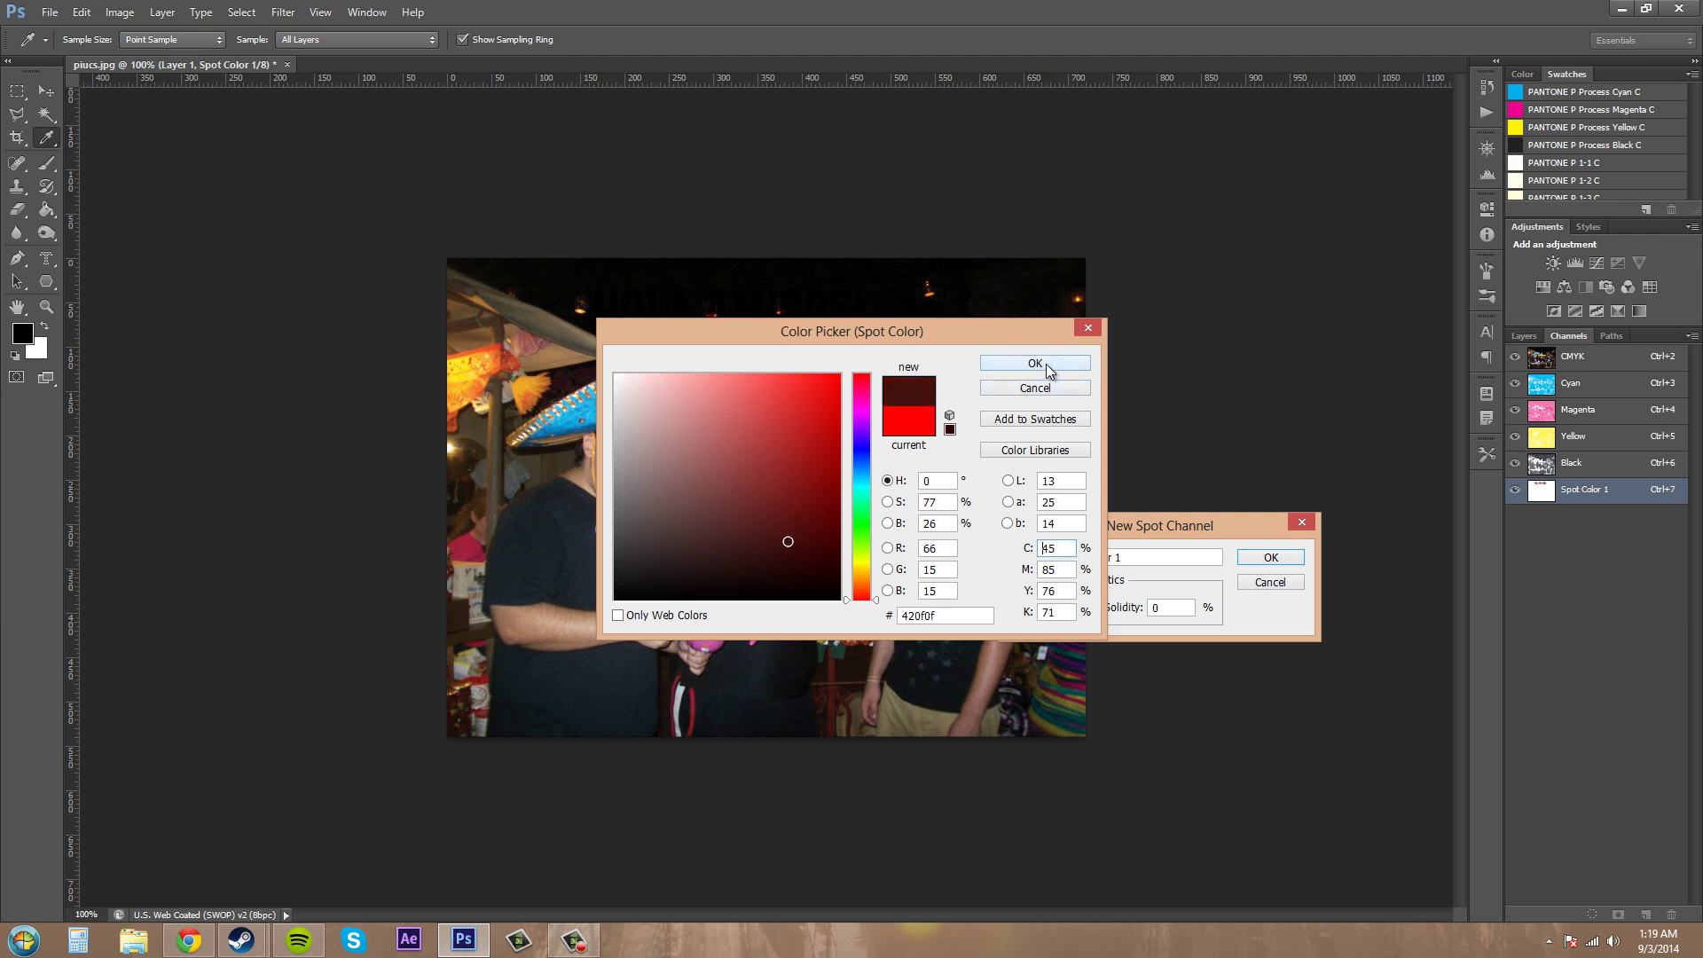
Choose PANTONE 2925 C from the PANTONE+ Solid Coated book as the spot ink
click(1032, 450)
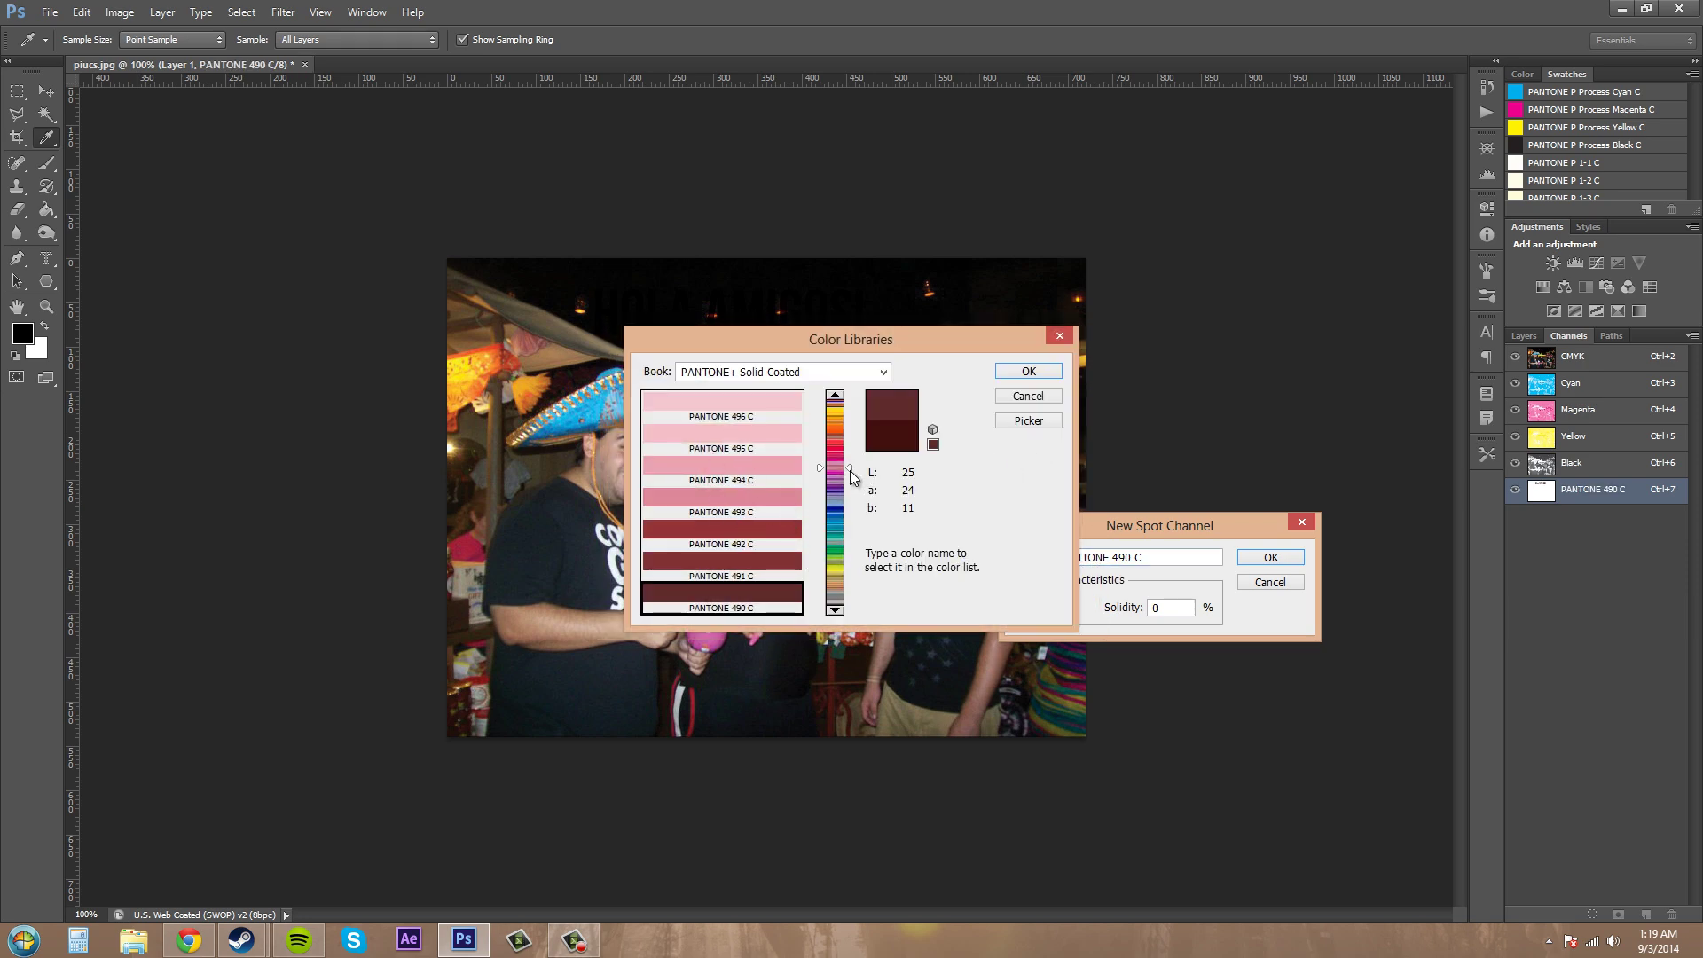
drag(850, 468, 849, 507)
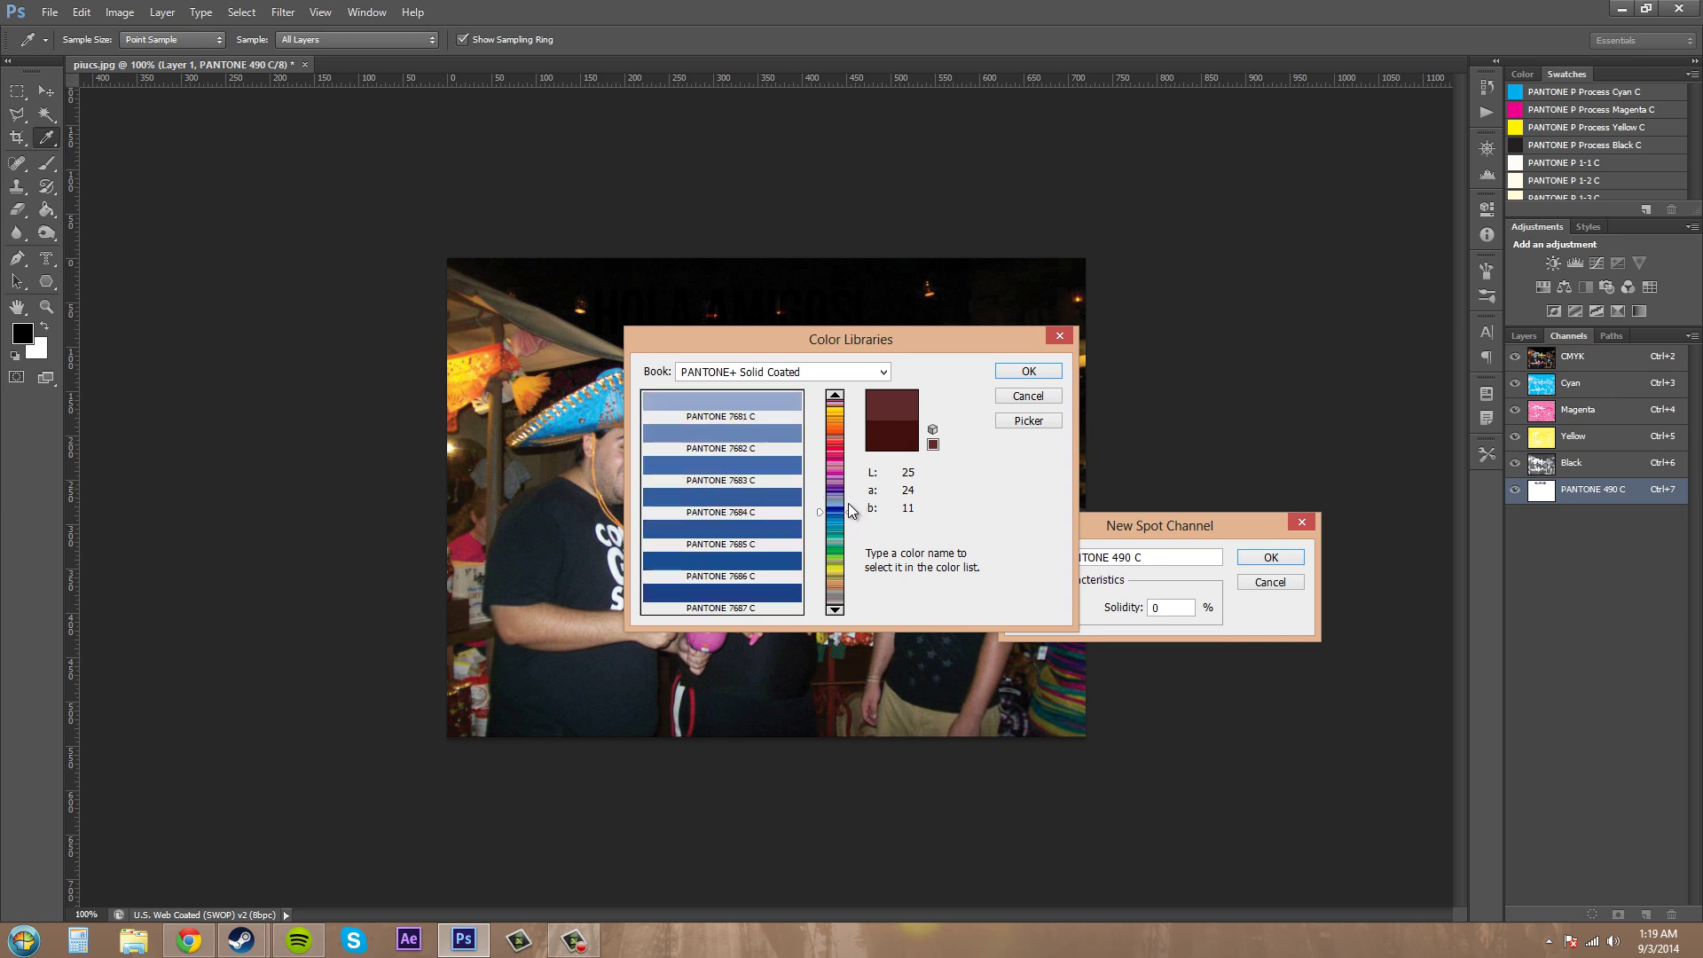
click(834, 610)
click(835, 610)
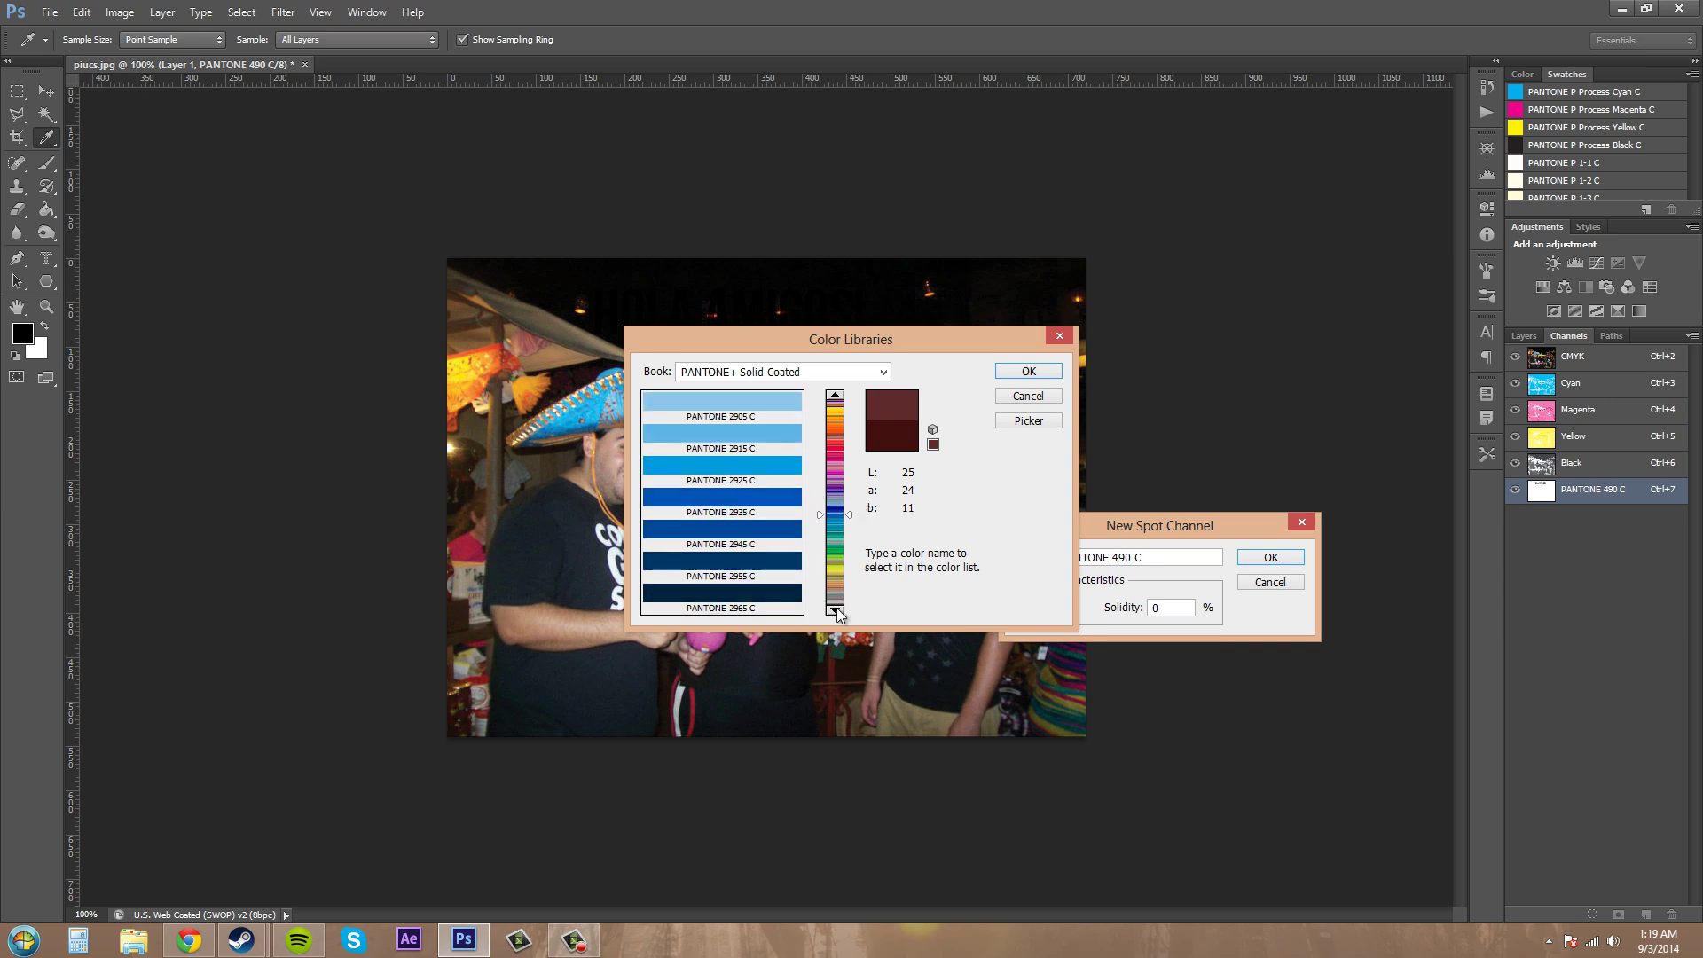
click(838, 400)
click(839, 400)
click(730, 476)
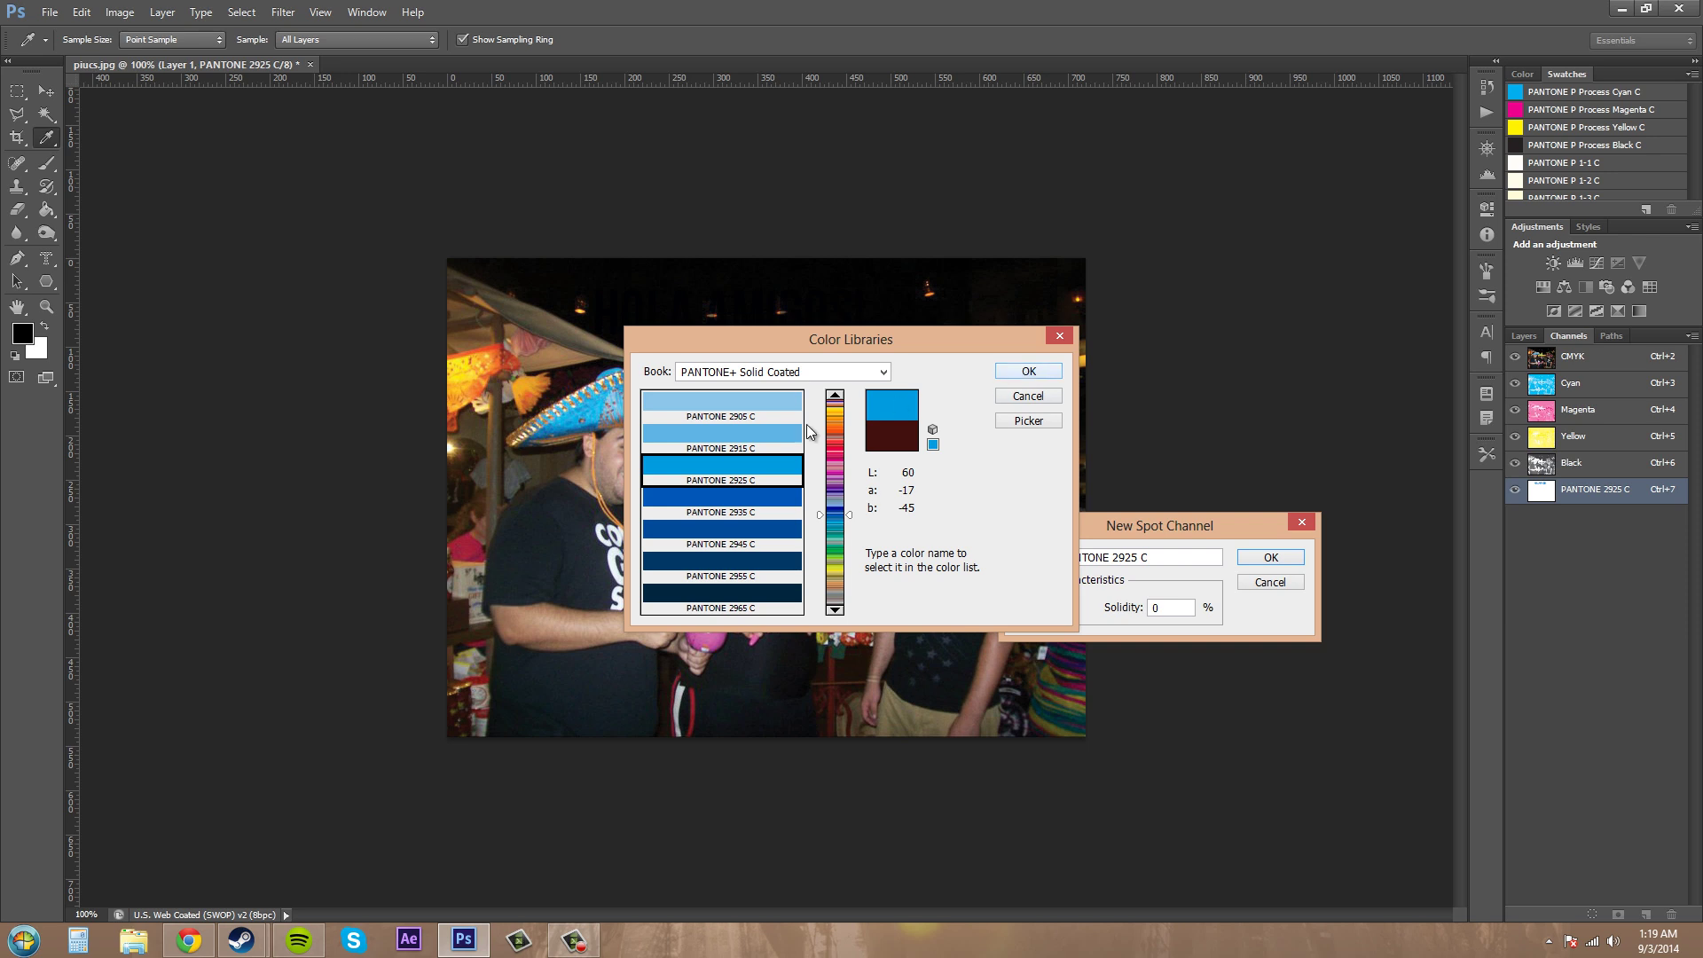
click(1029, 371)
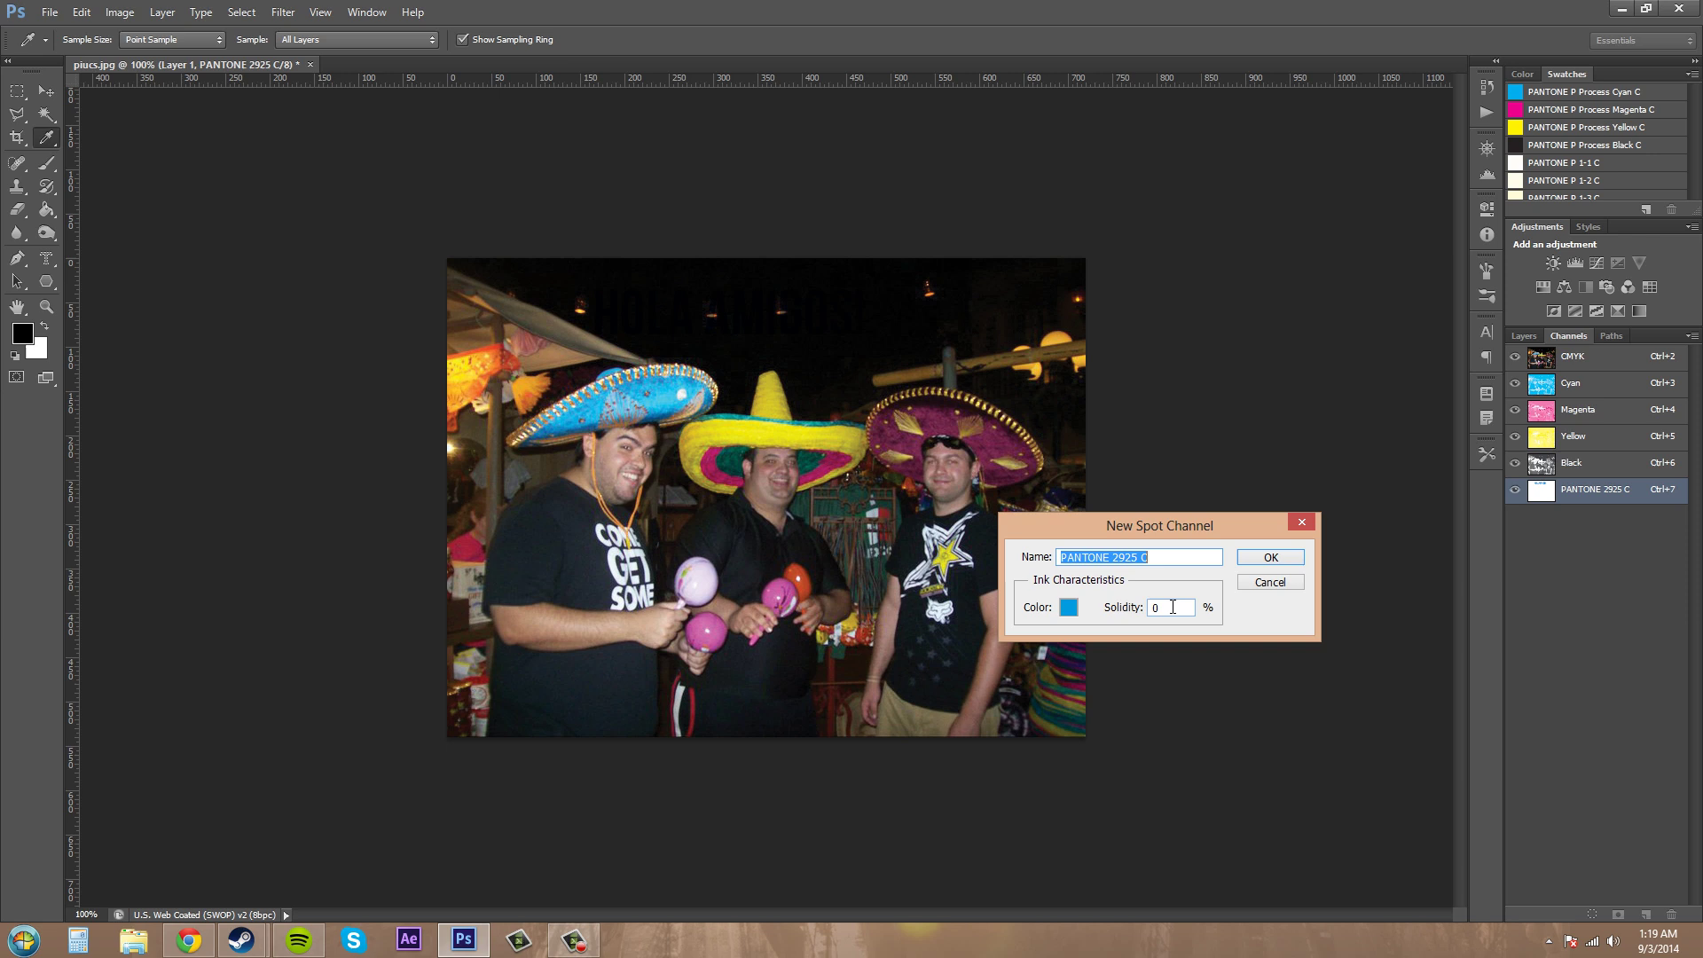
Confirm the New Spot Channel dialog, adding PANTONE 2925 C at 0% solidity
click(1270, 558)
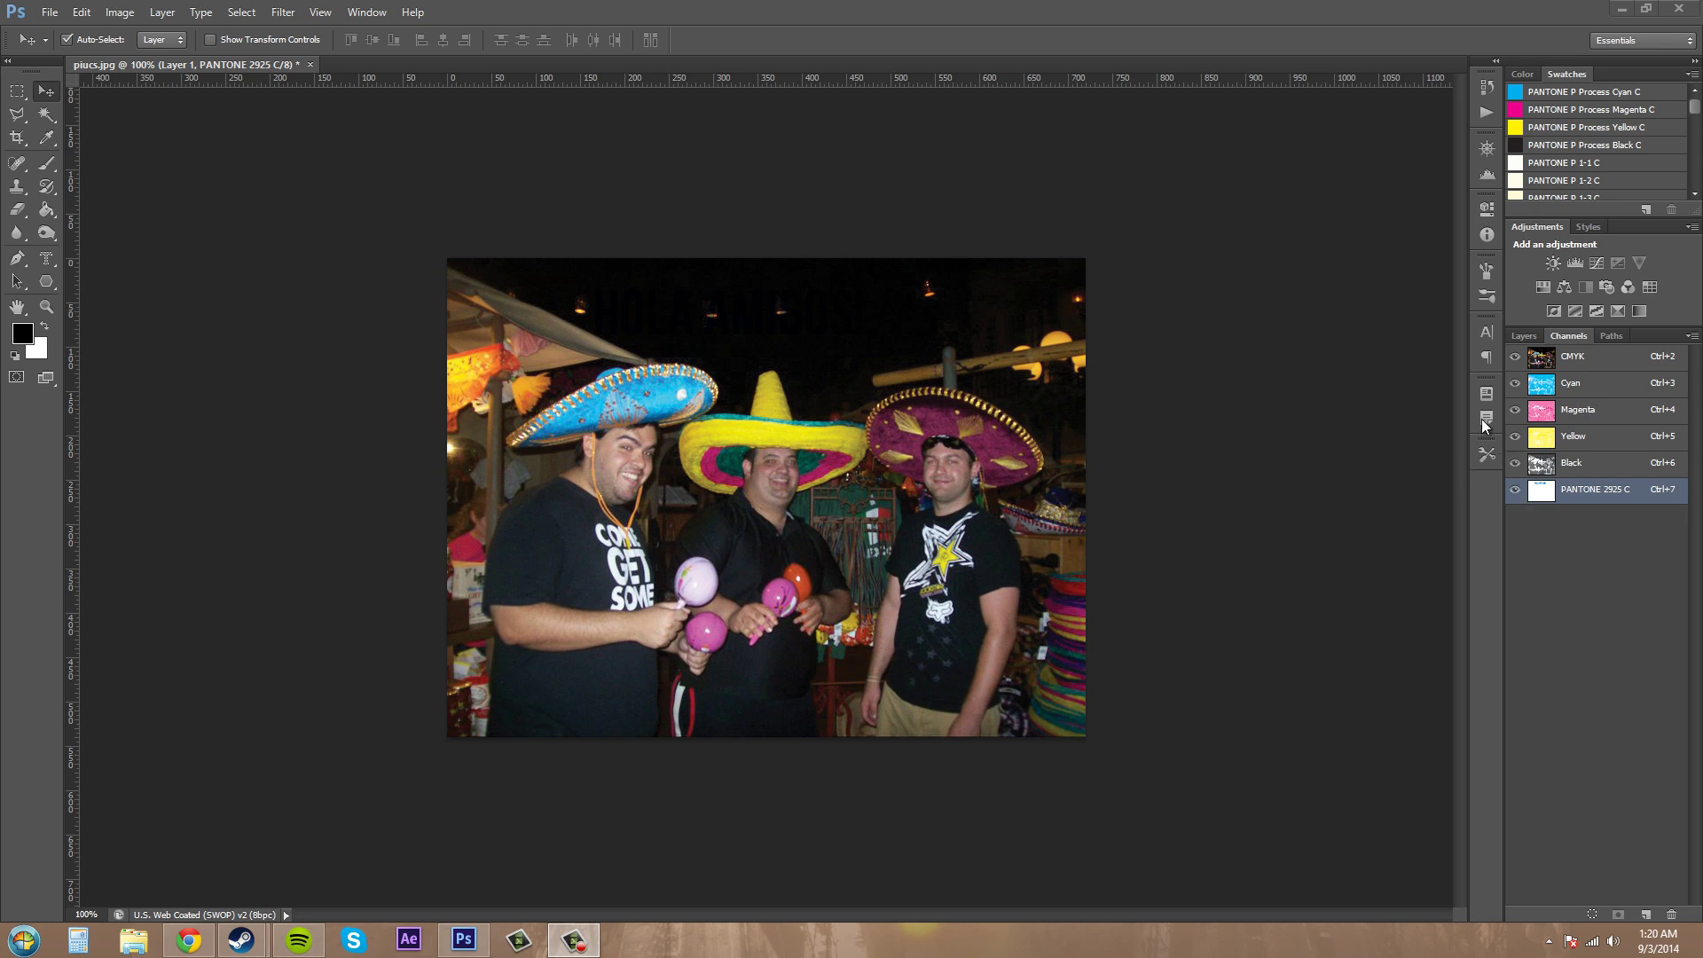
click(1515, 463)
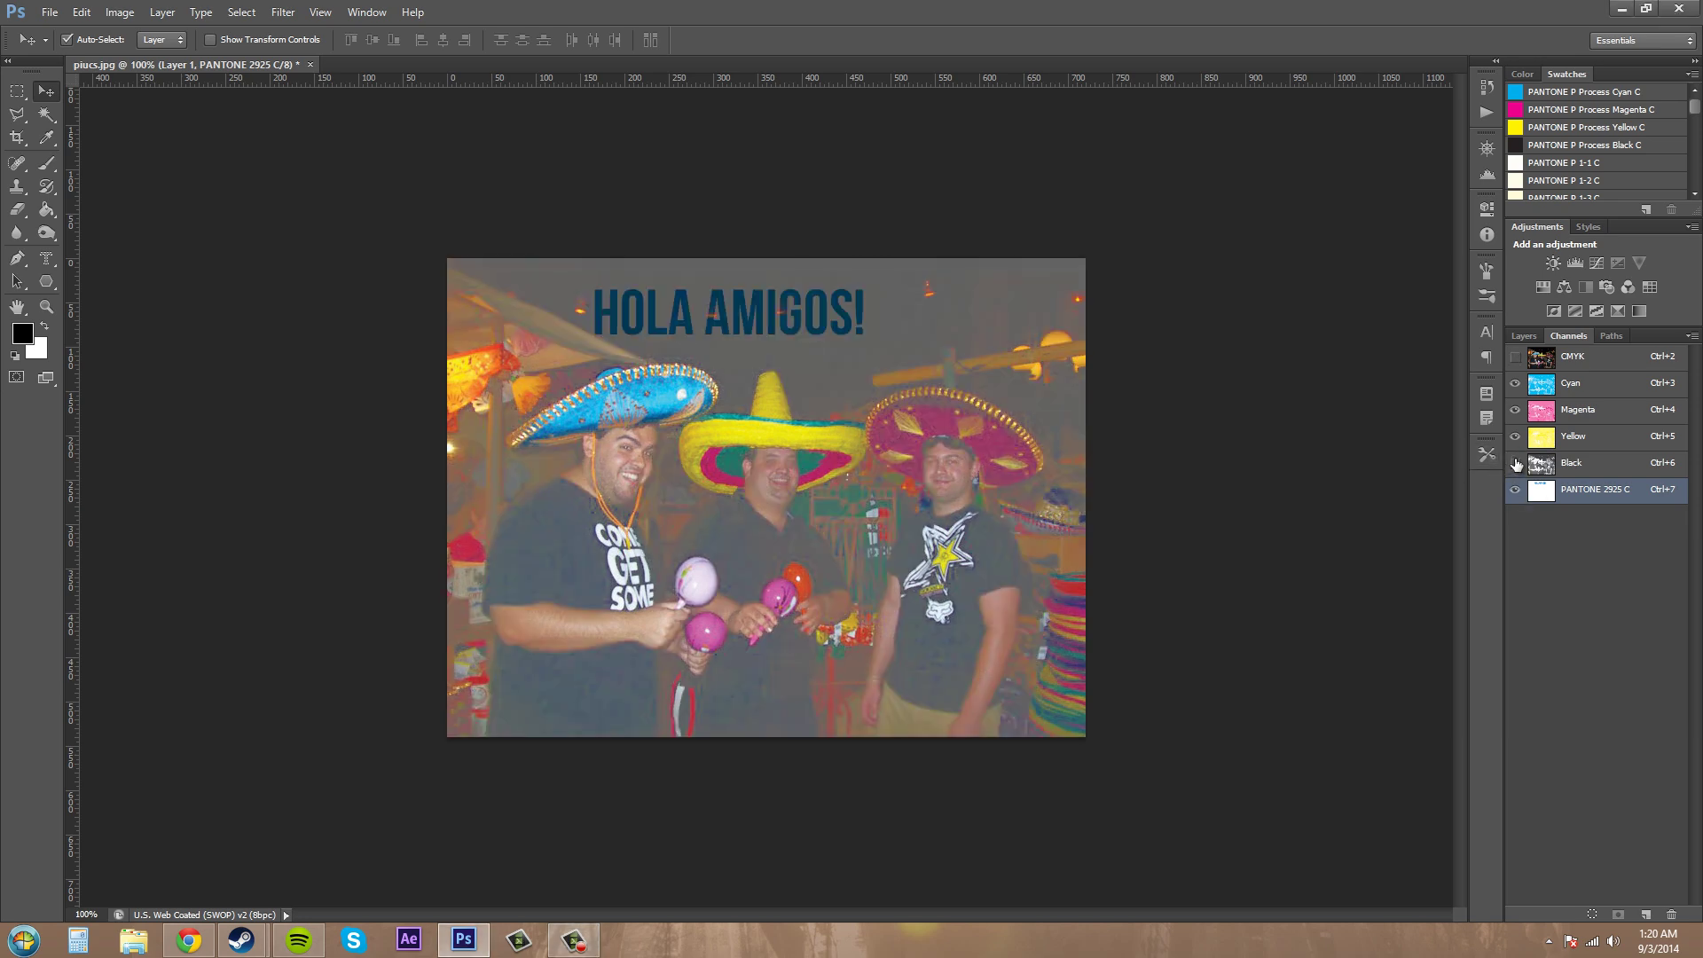
click(1515, 437)
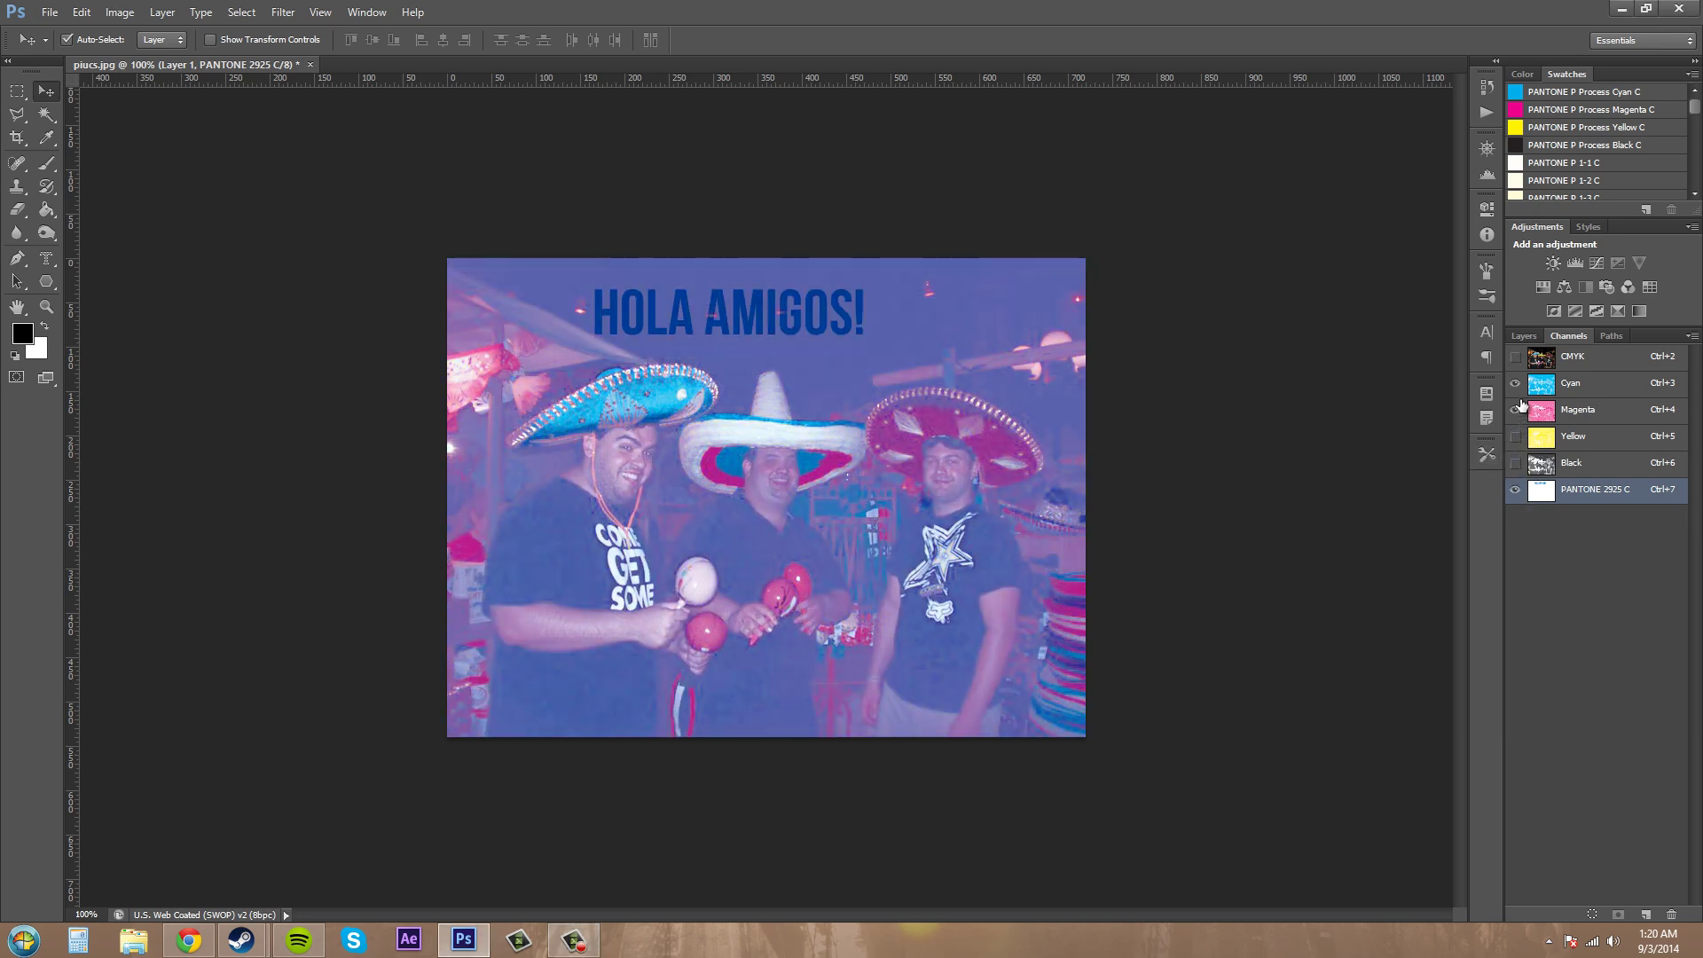
click(1515, 409)
click(1514, 383)
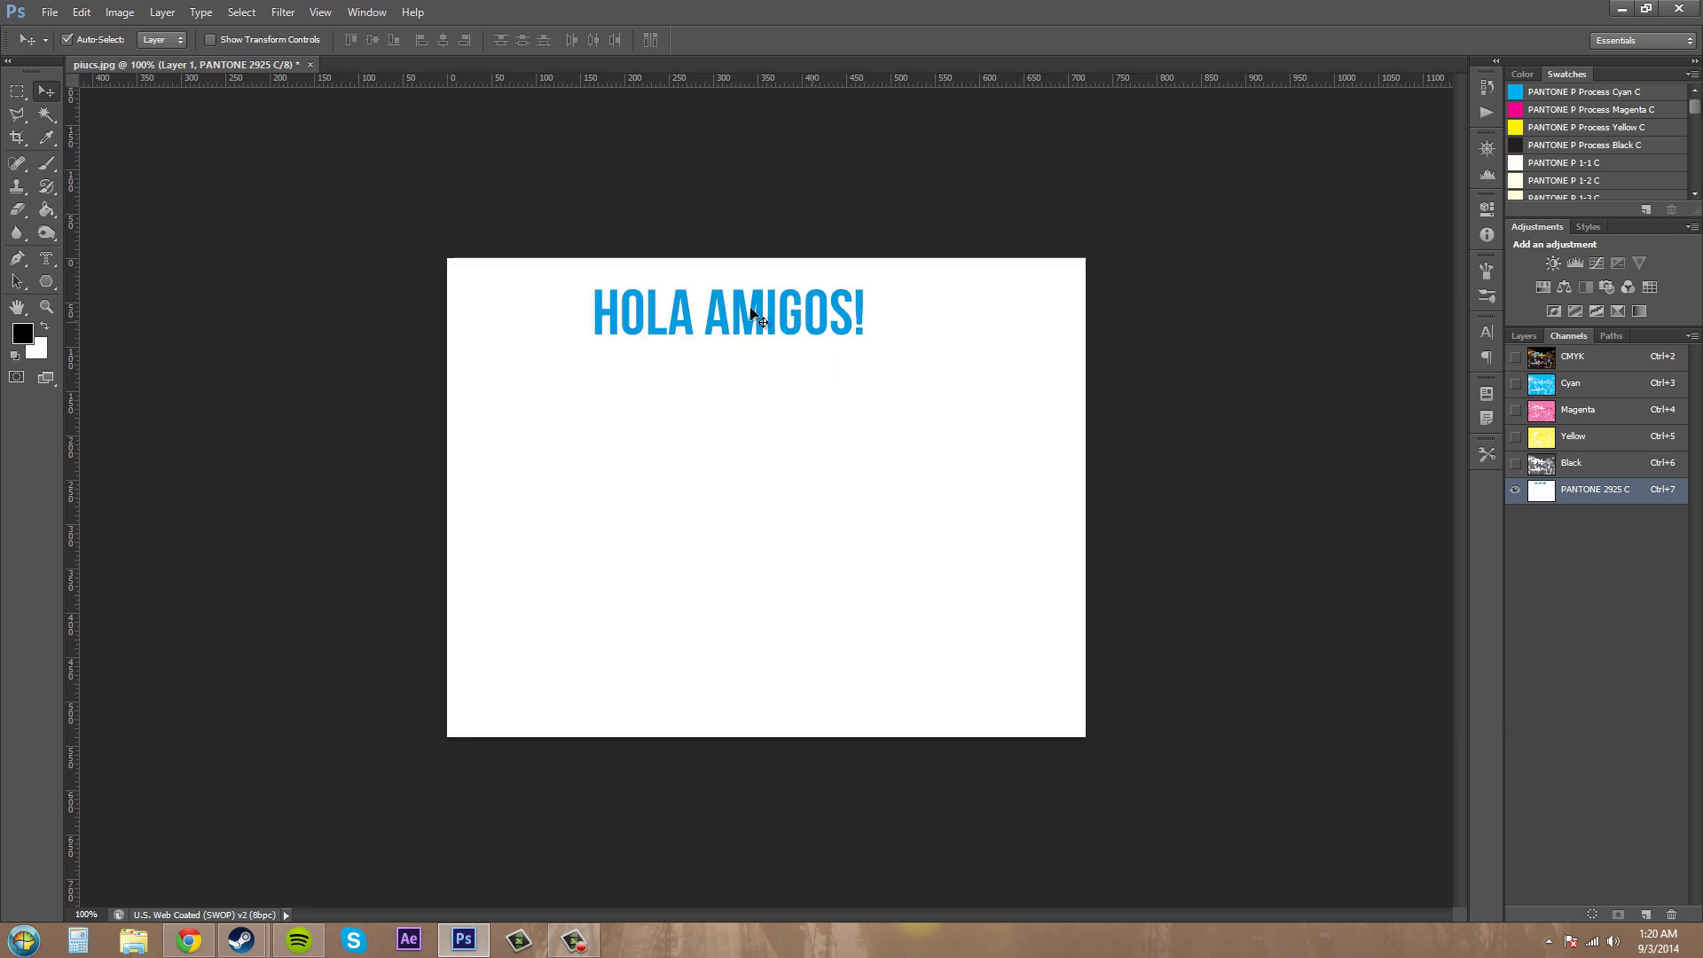
click(1515, 357)
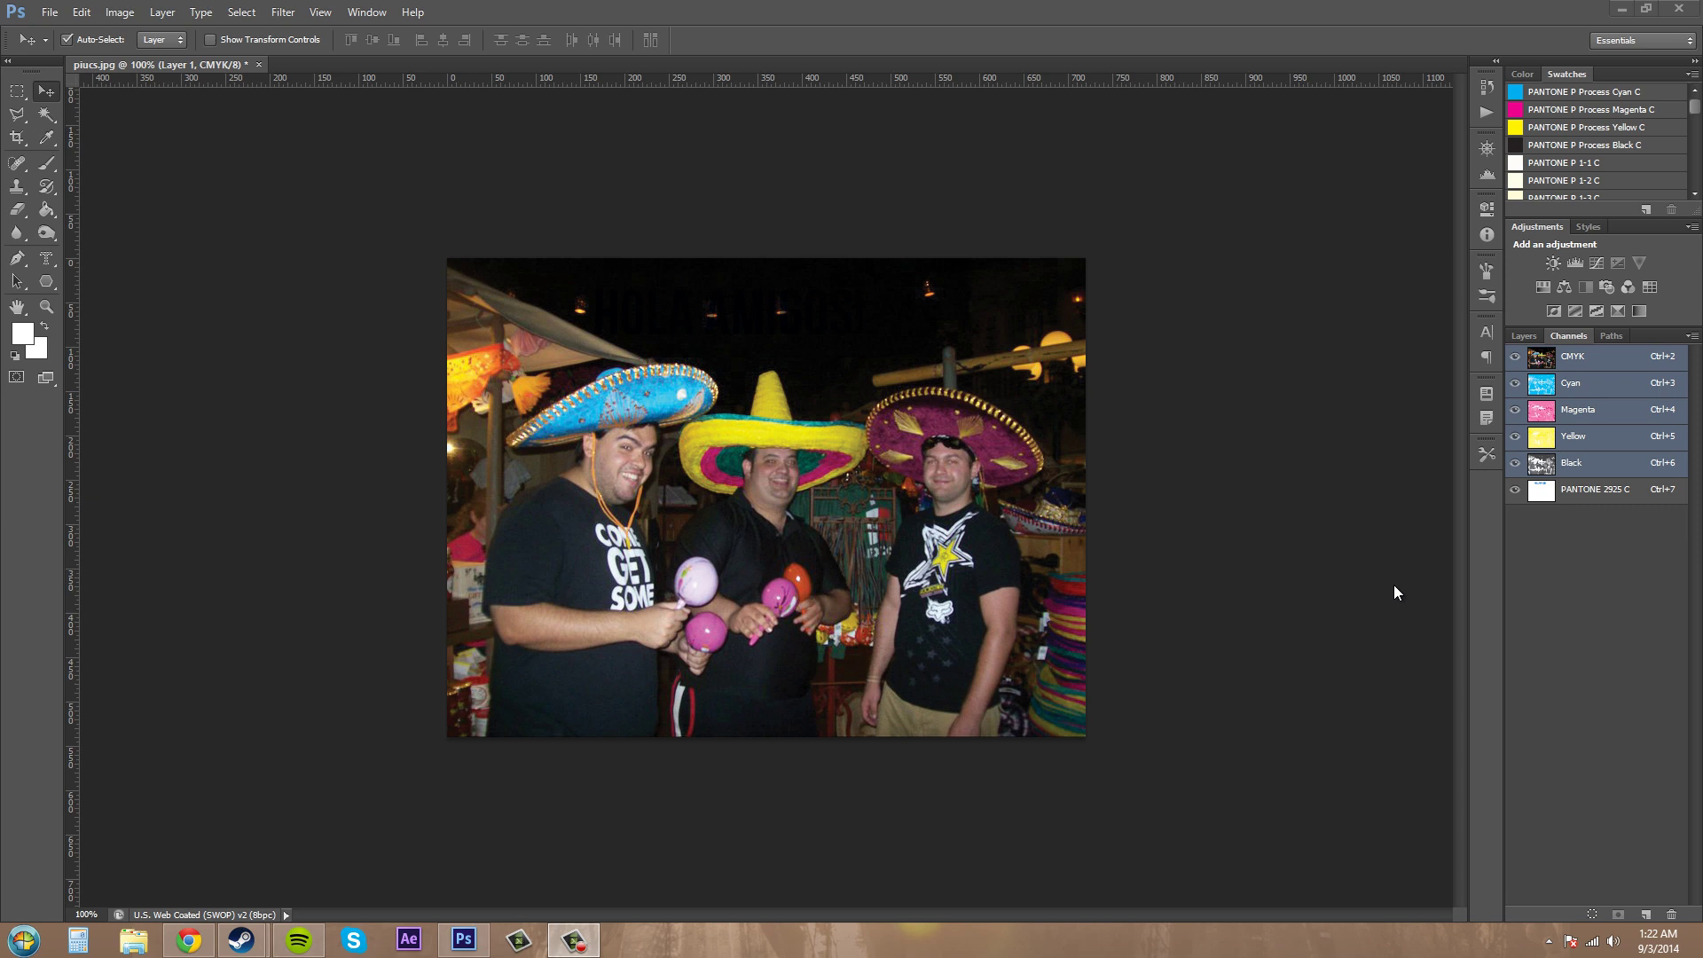
Step back twice to return to the 'HOLA AMIGOS!' text selection
click(1590, 499)
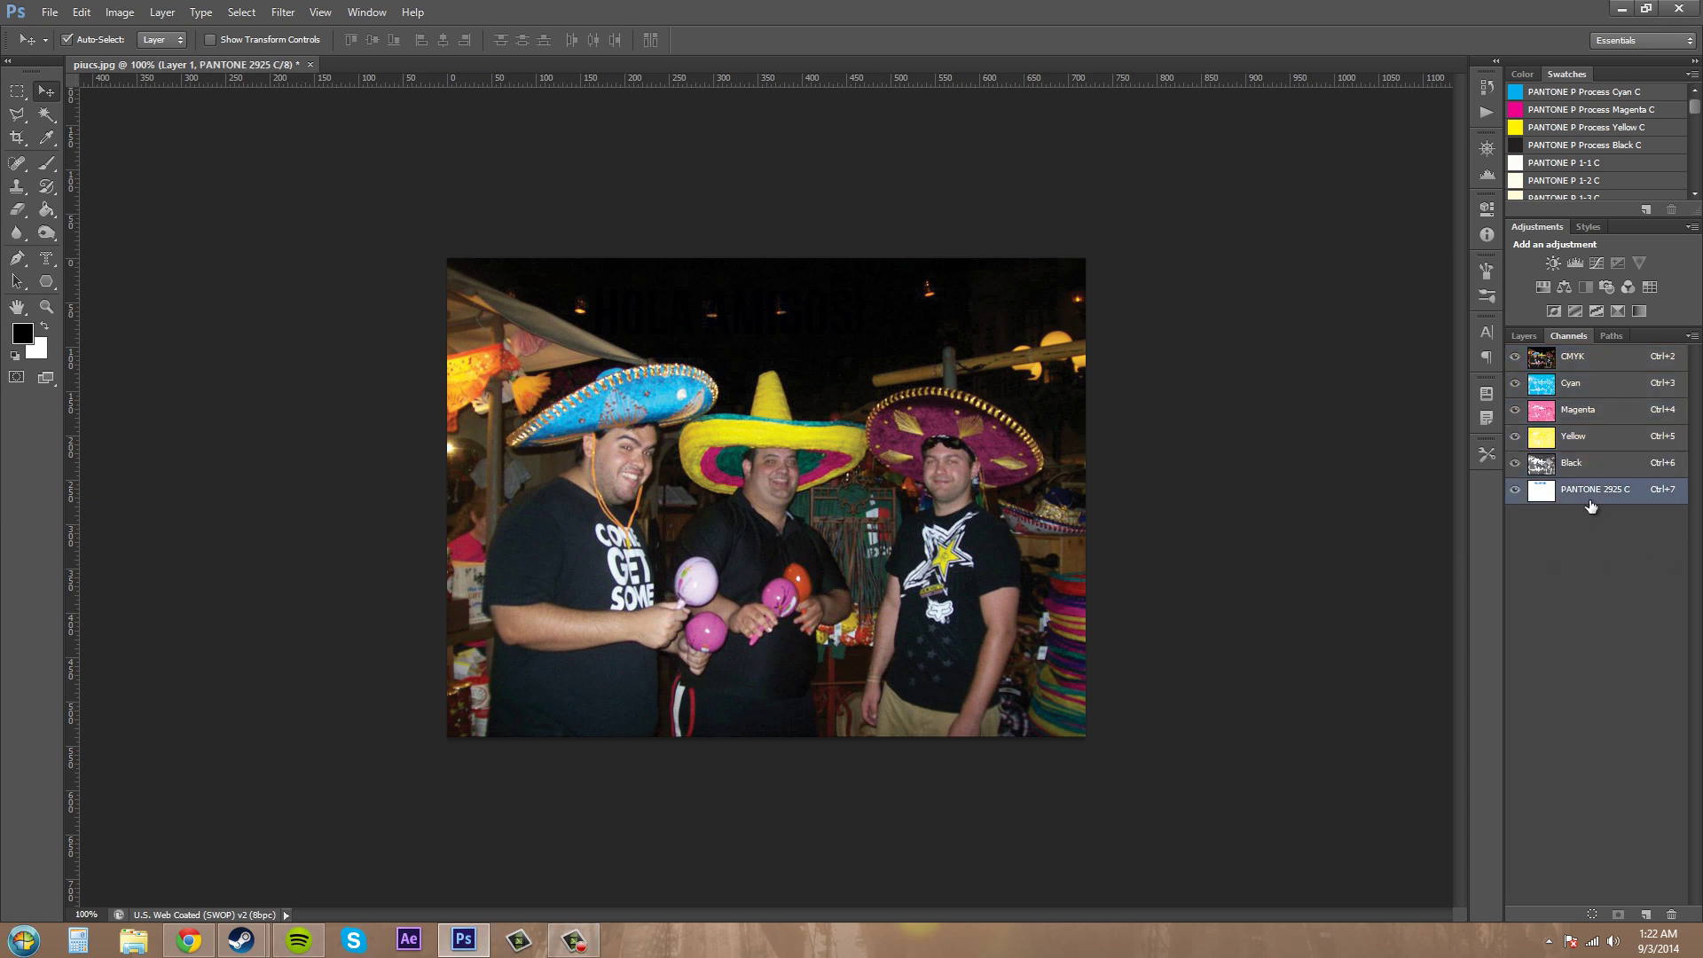
click(78, 13)
click(88, 66)
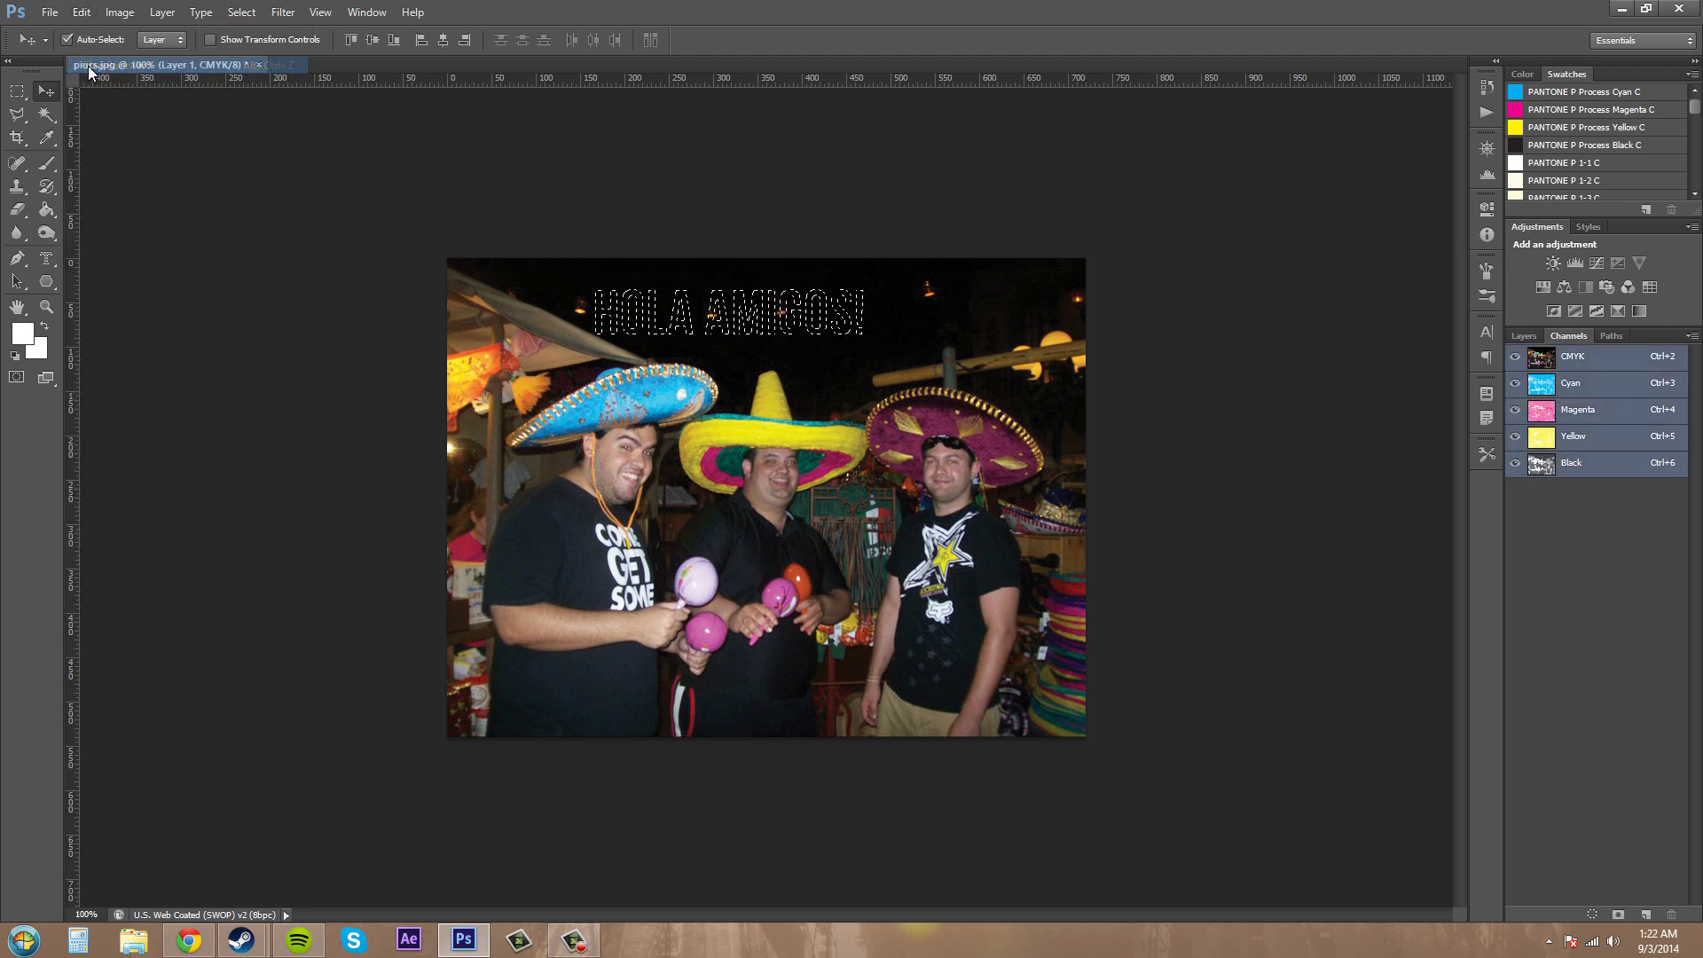
Create the PANTONE 2925 C spot channel again with Solidity set to 100%
click(1692, 335)
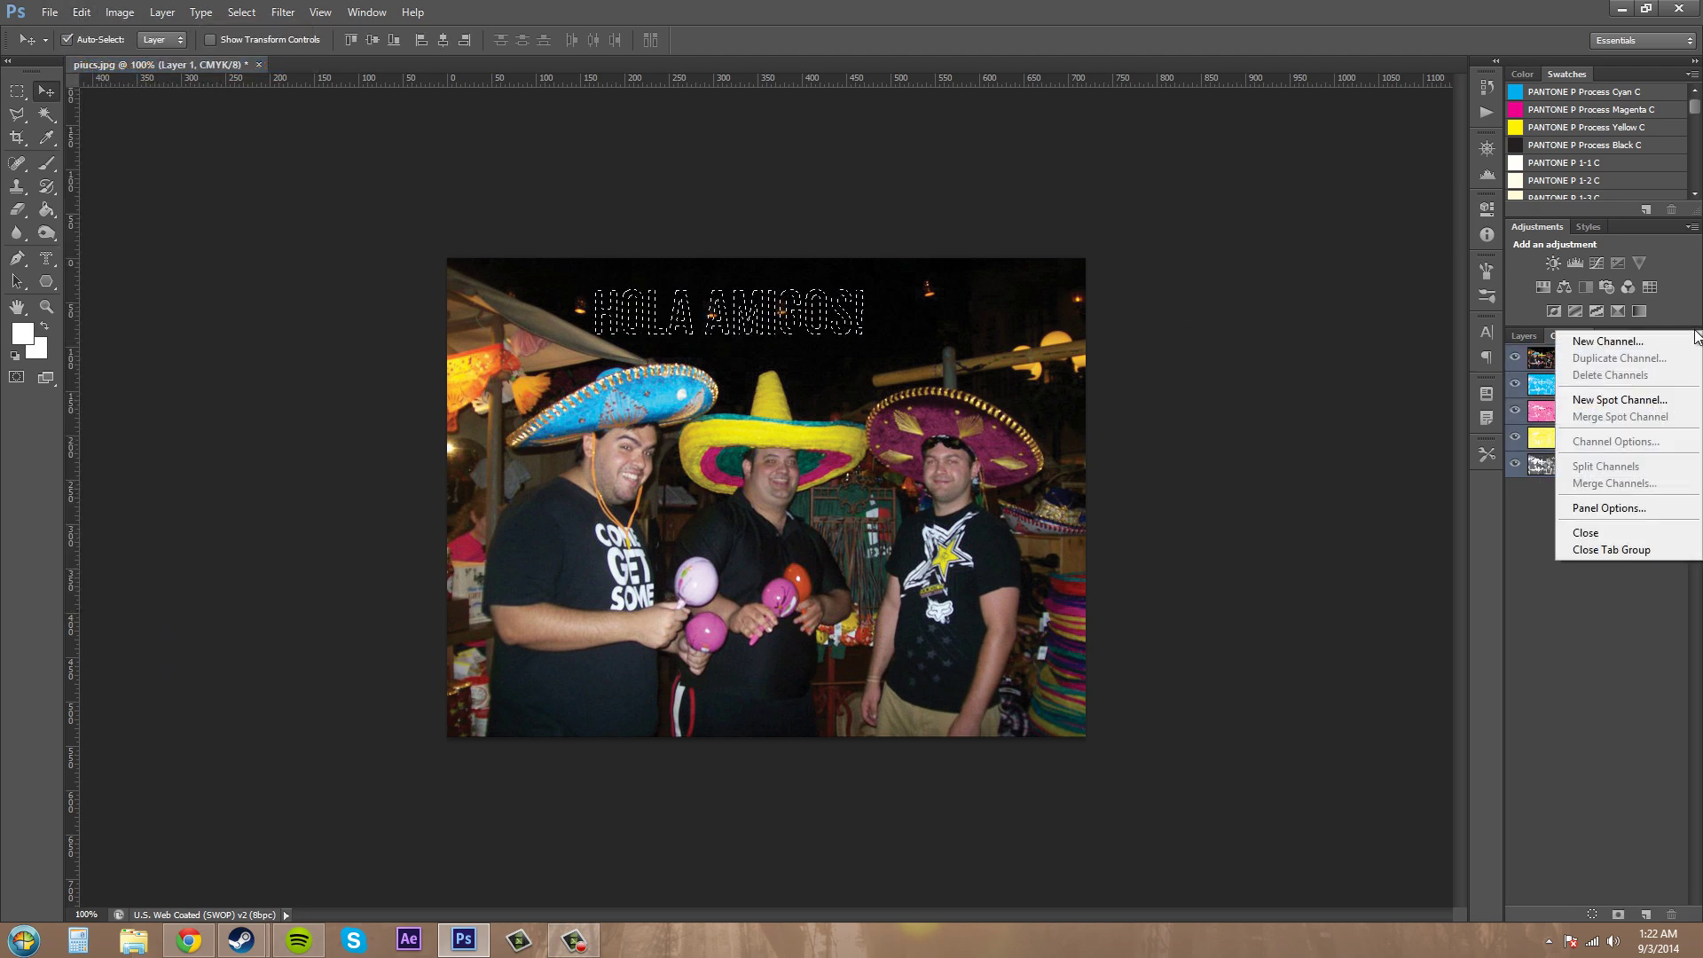
click(1619, 399)
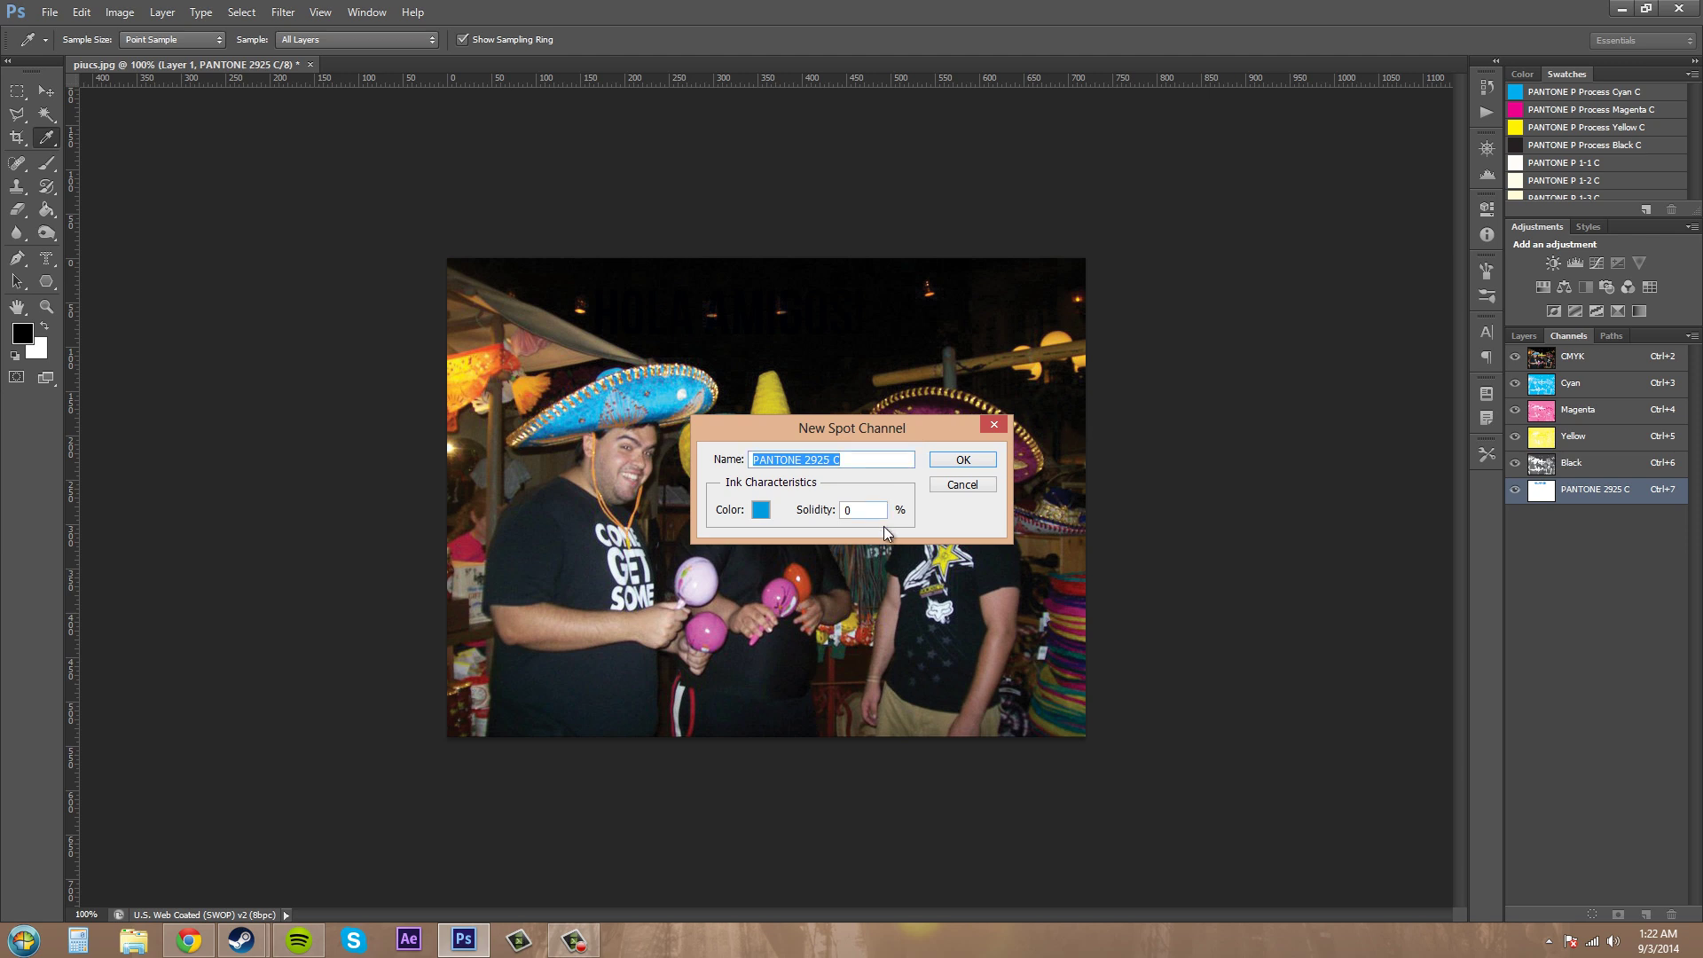
click(866, 511)
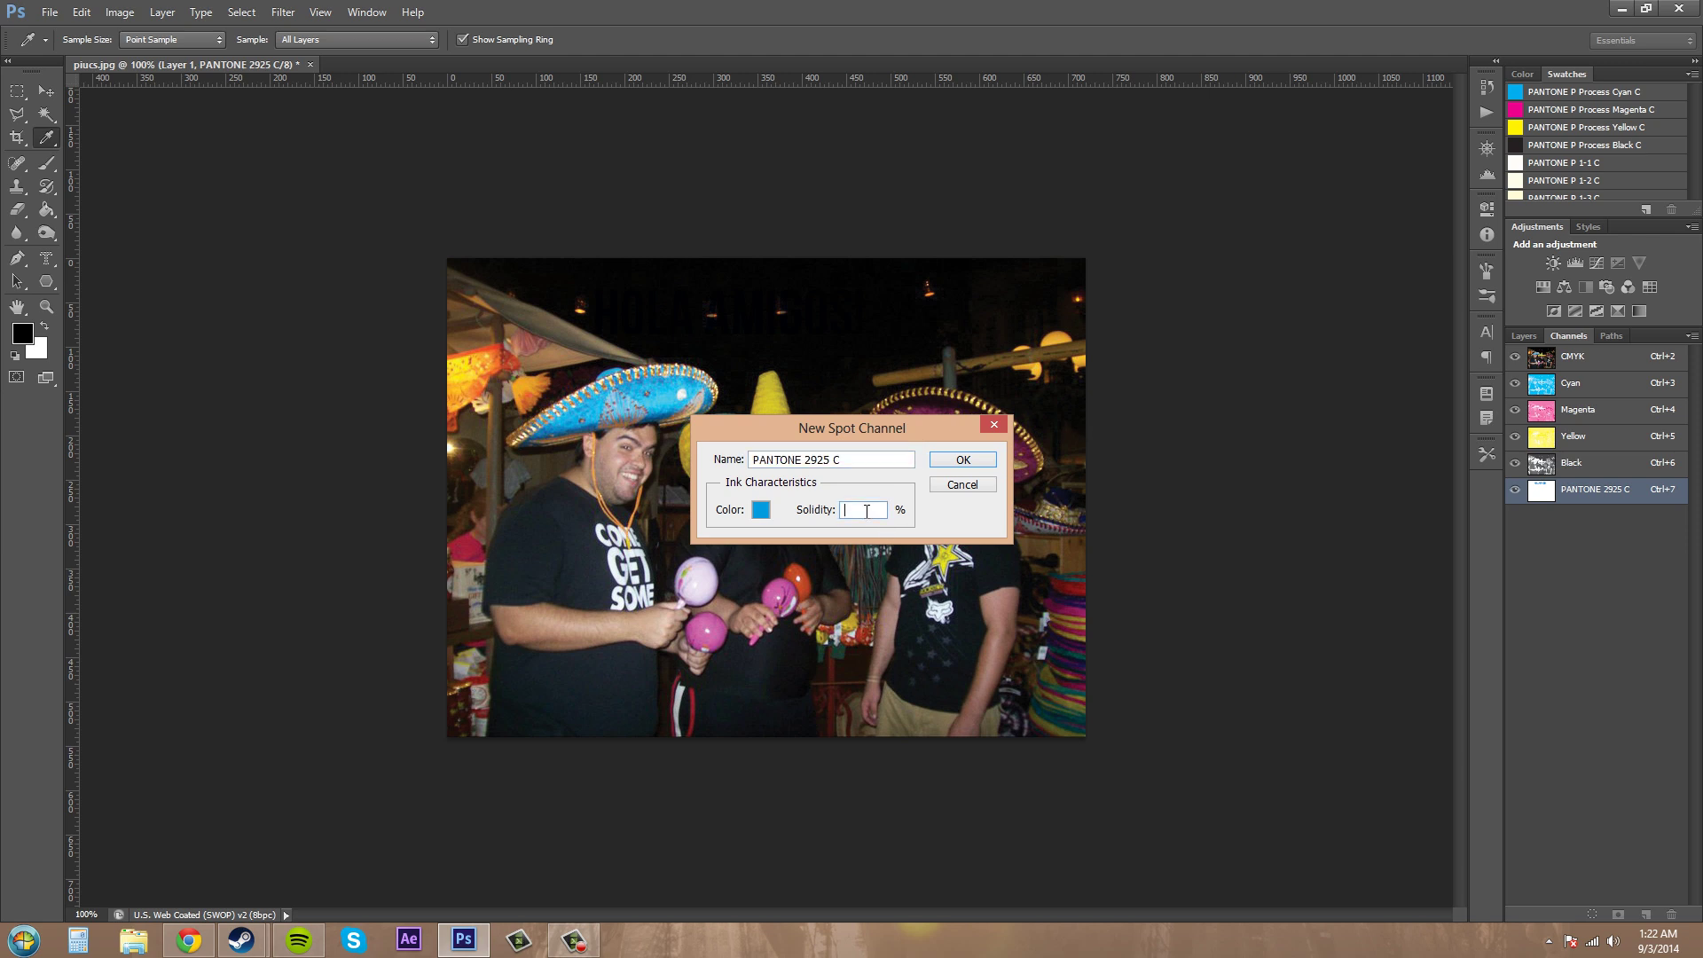
text(100)
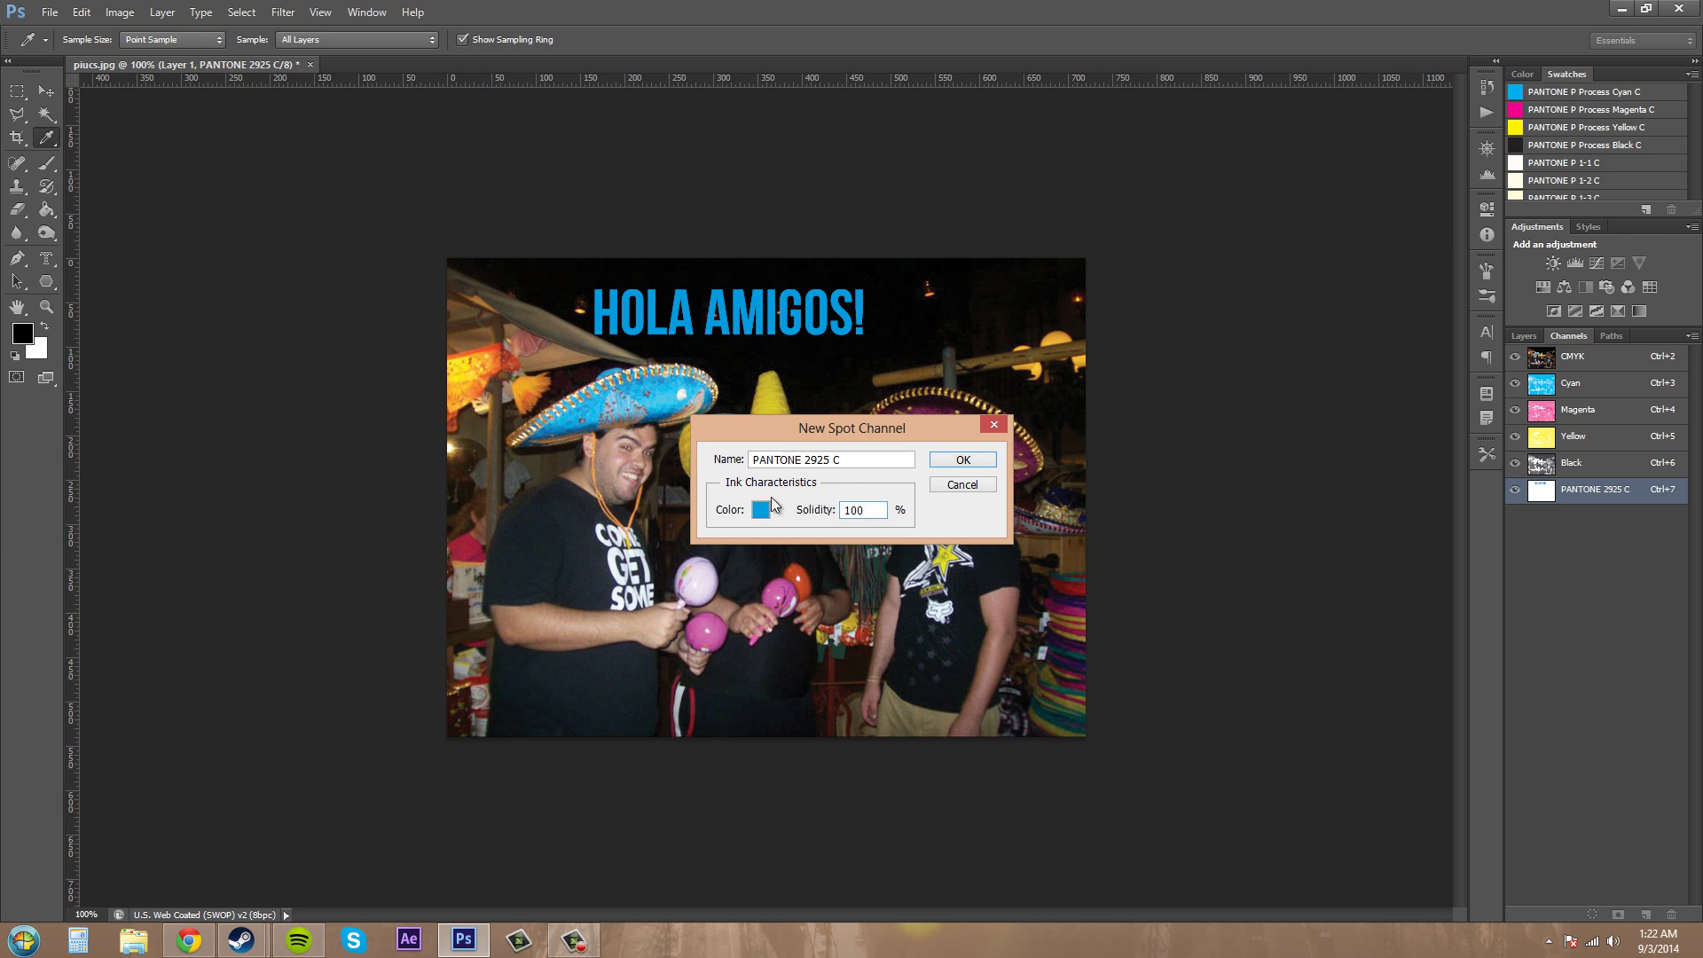
text(50)
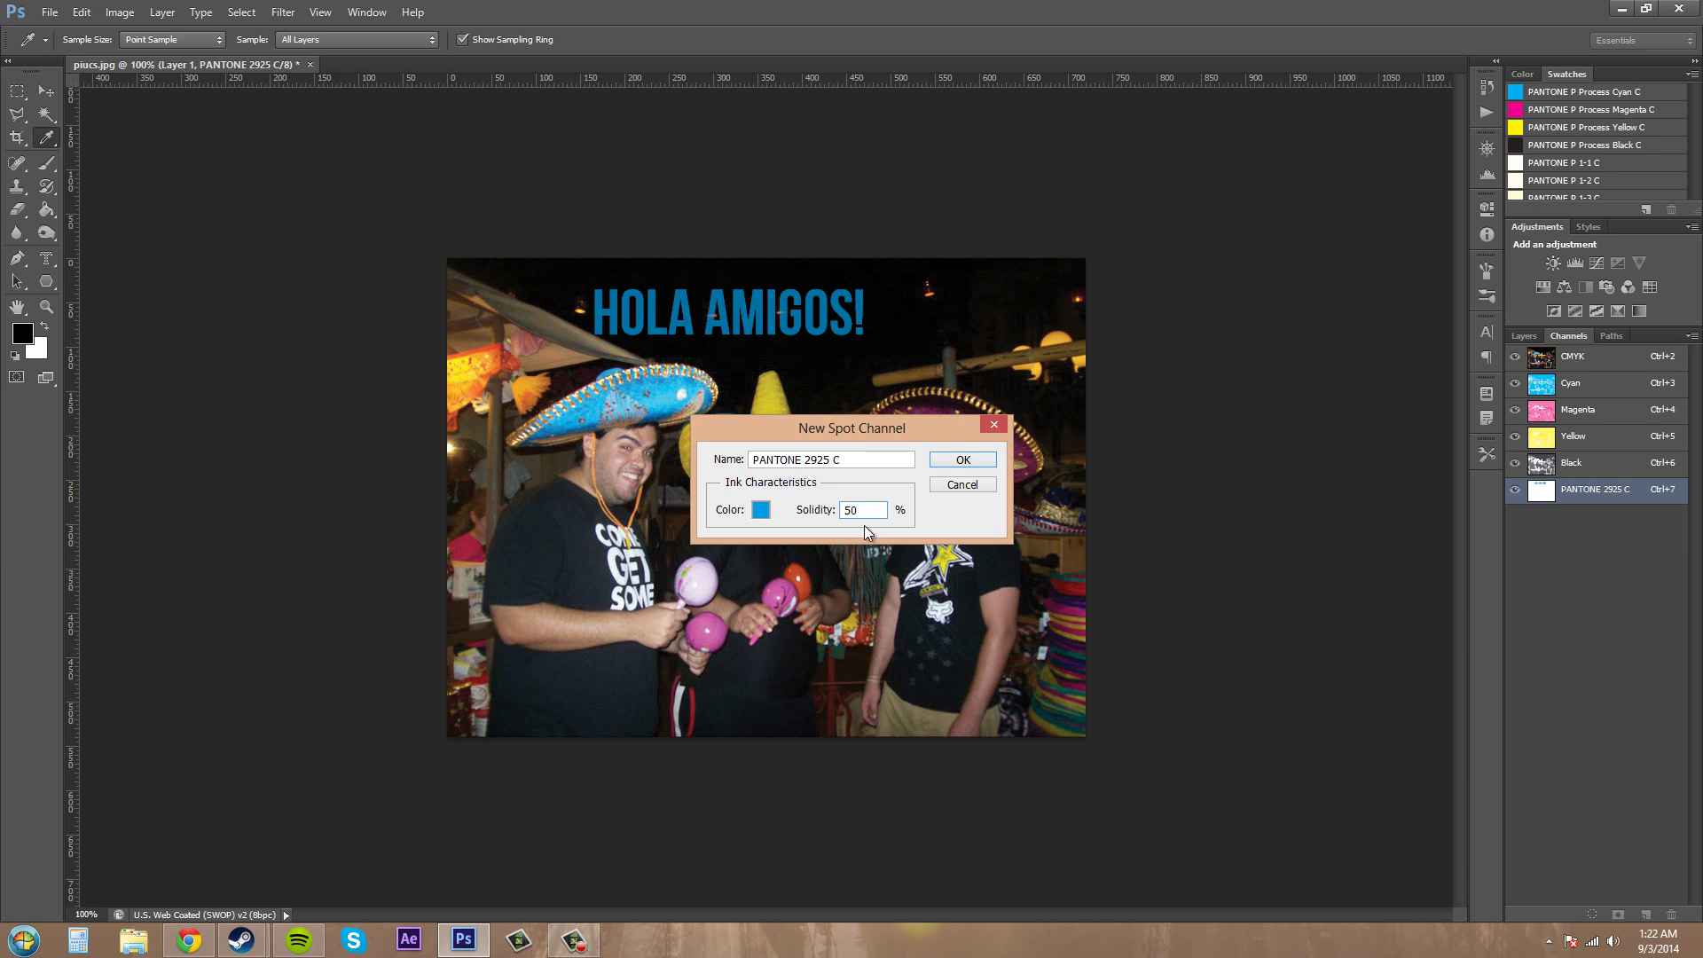
key(BackSpace)
key(BackSpace)
text(100)
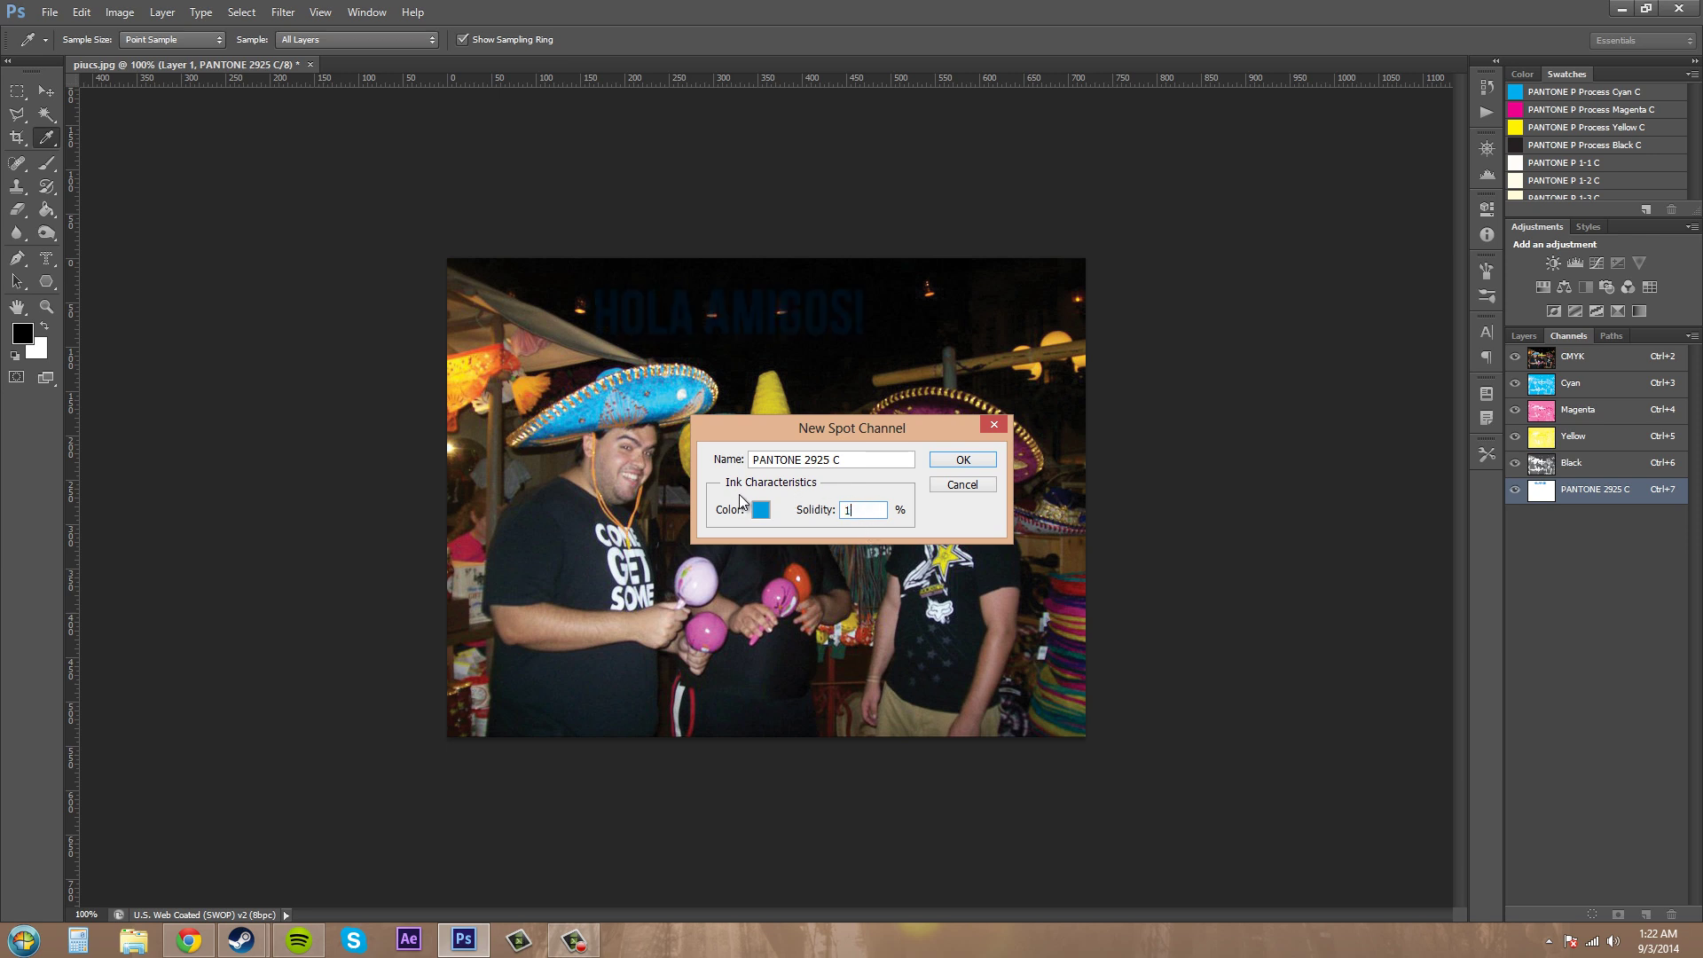
click(949, 466)
key(v)
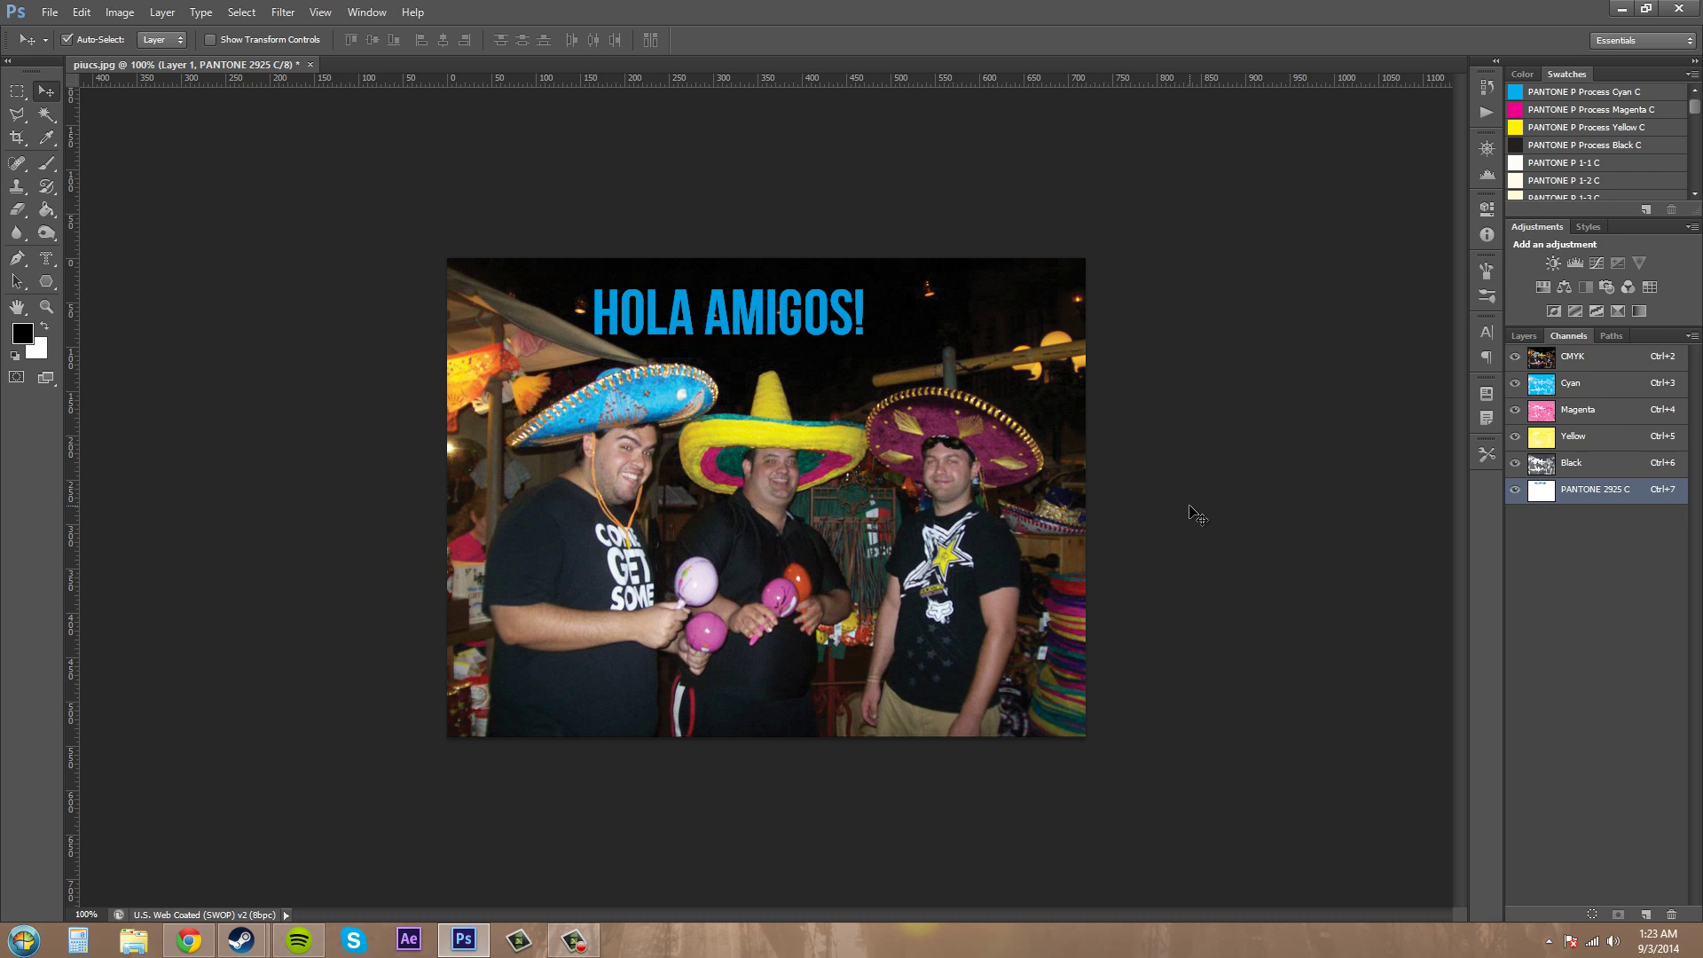
key(alt+Tab)
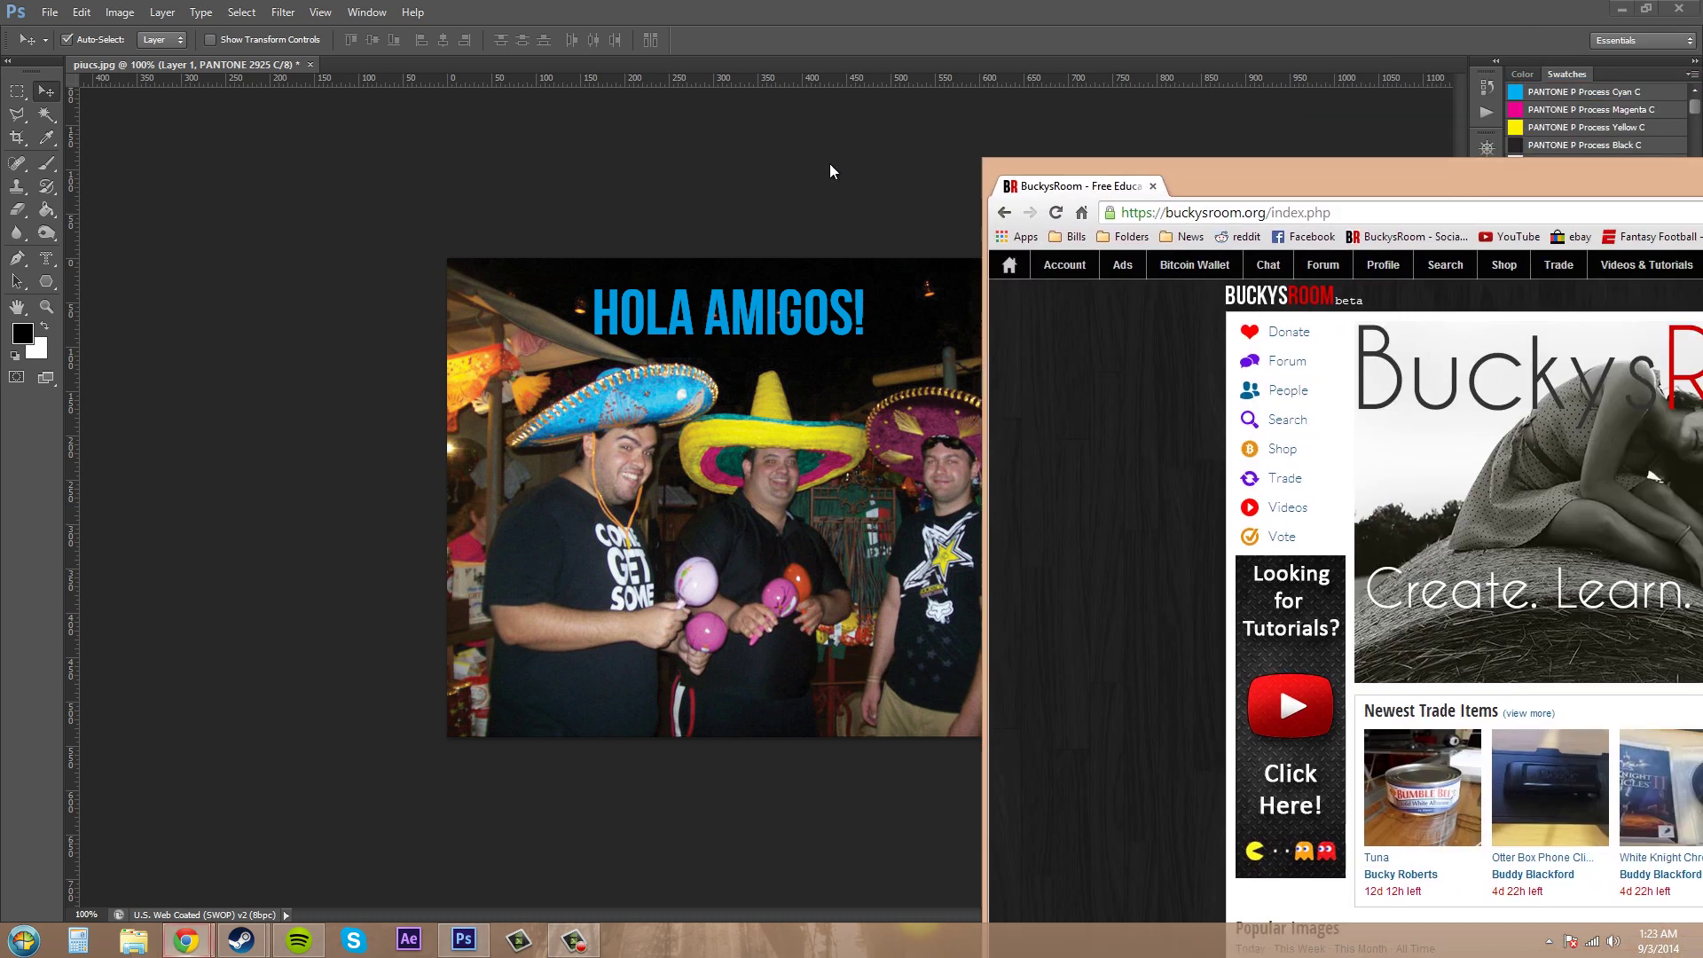
double_click(1197, 168)
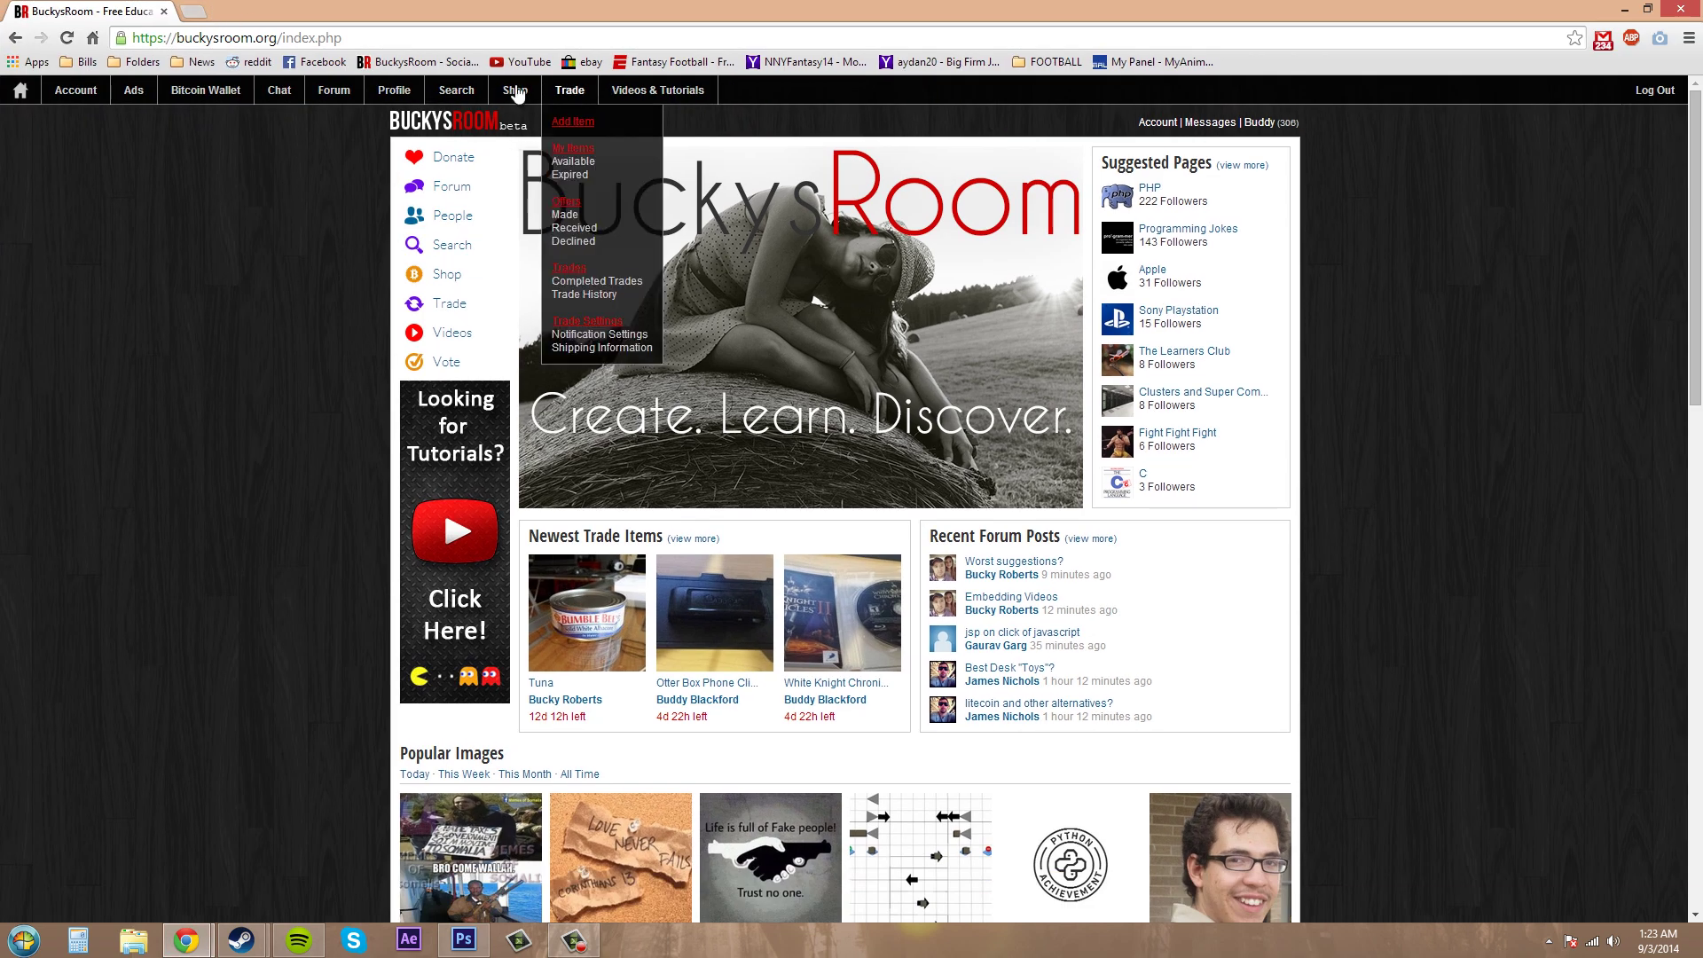
click(335, 89)
scroll(247, 435, down, 5)
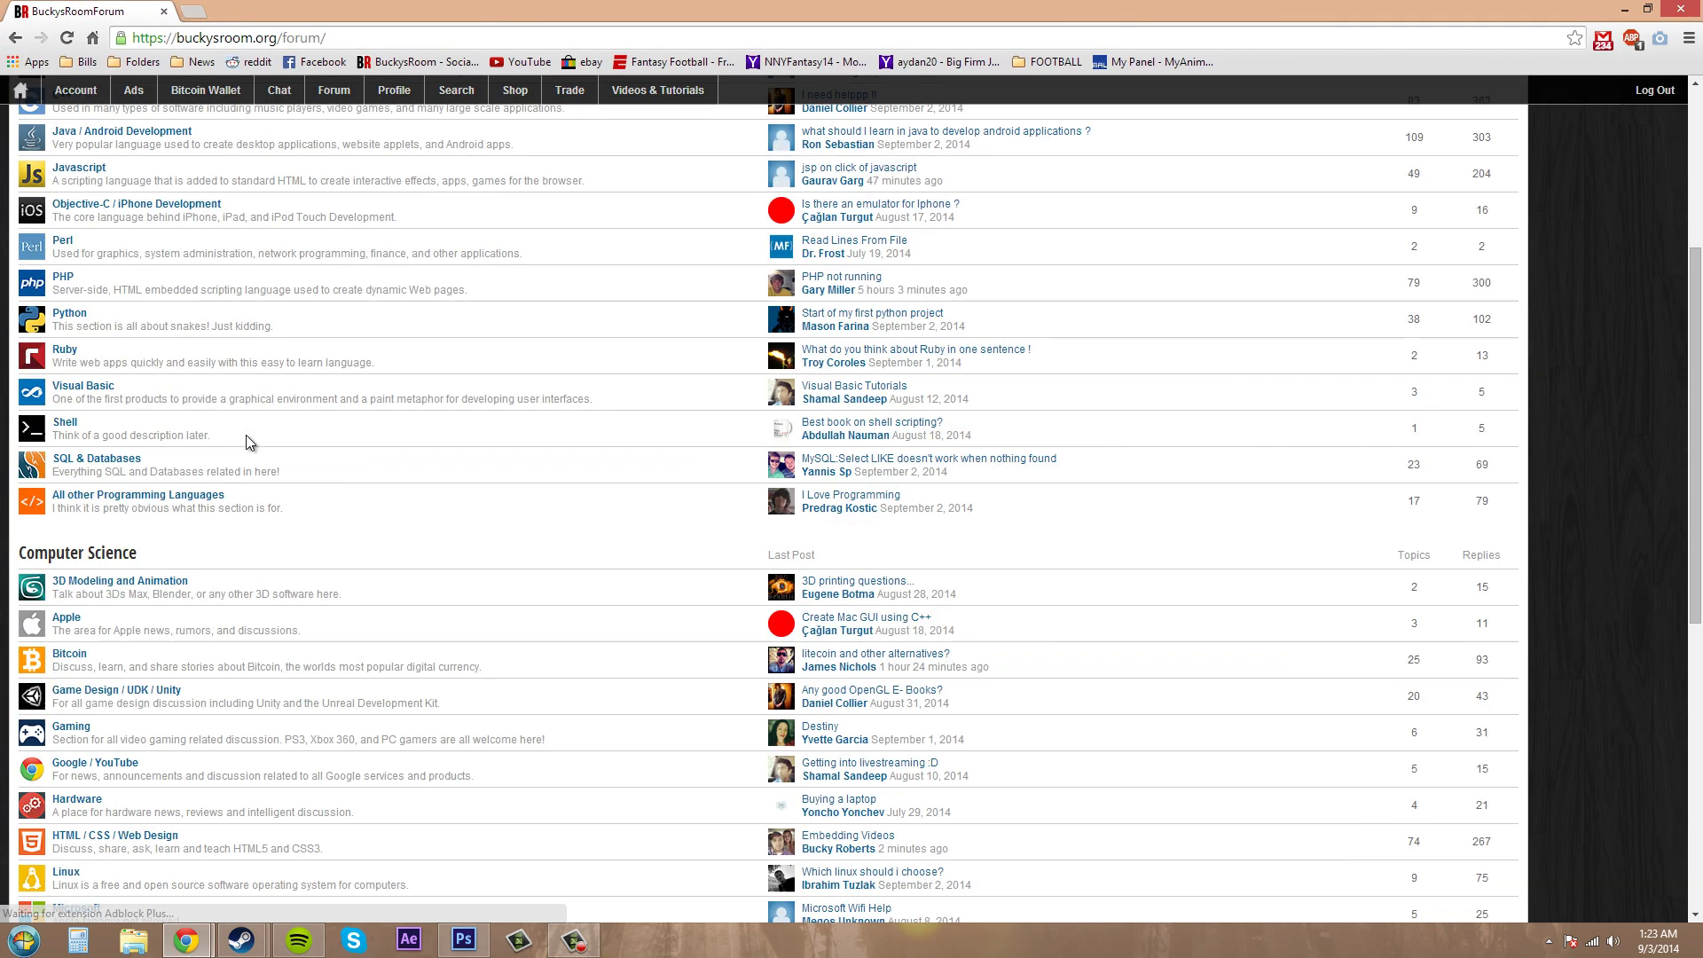
scroll(247, 434, down, 7)
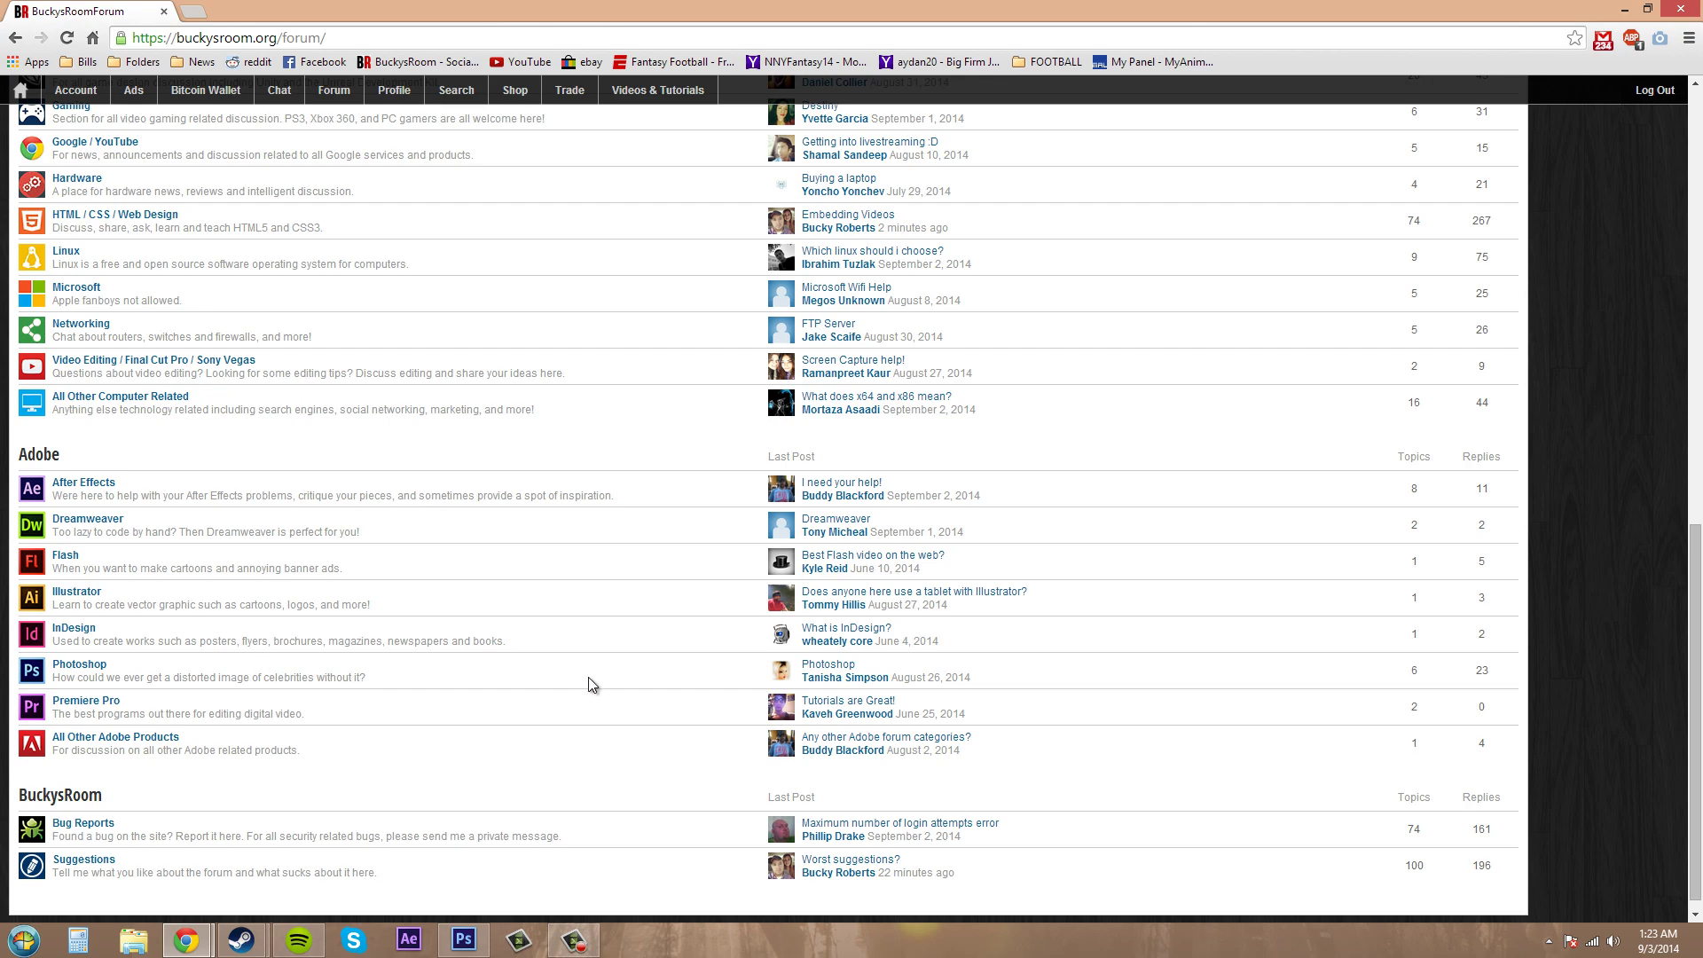
scroll(444, 613, up, 9)
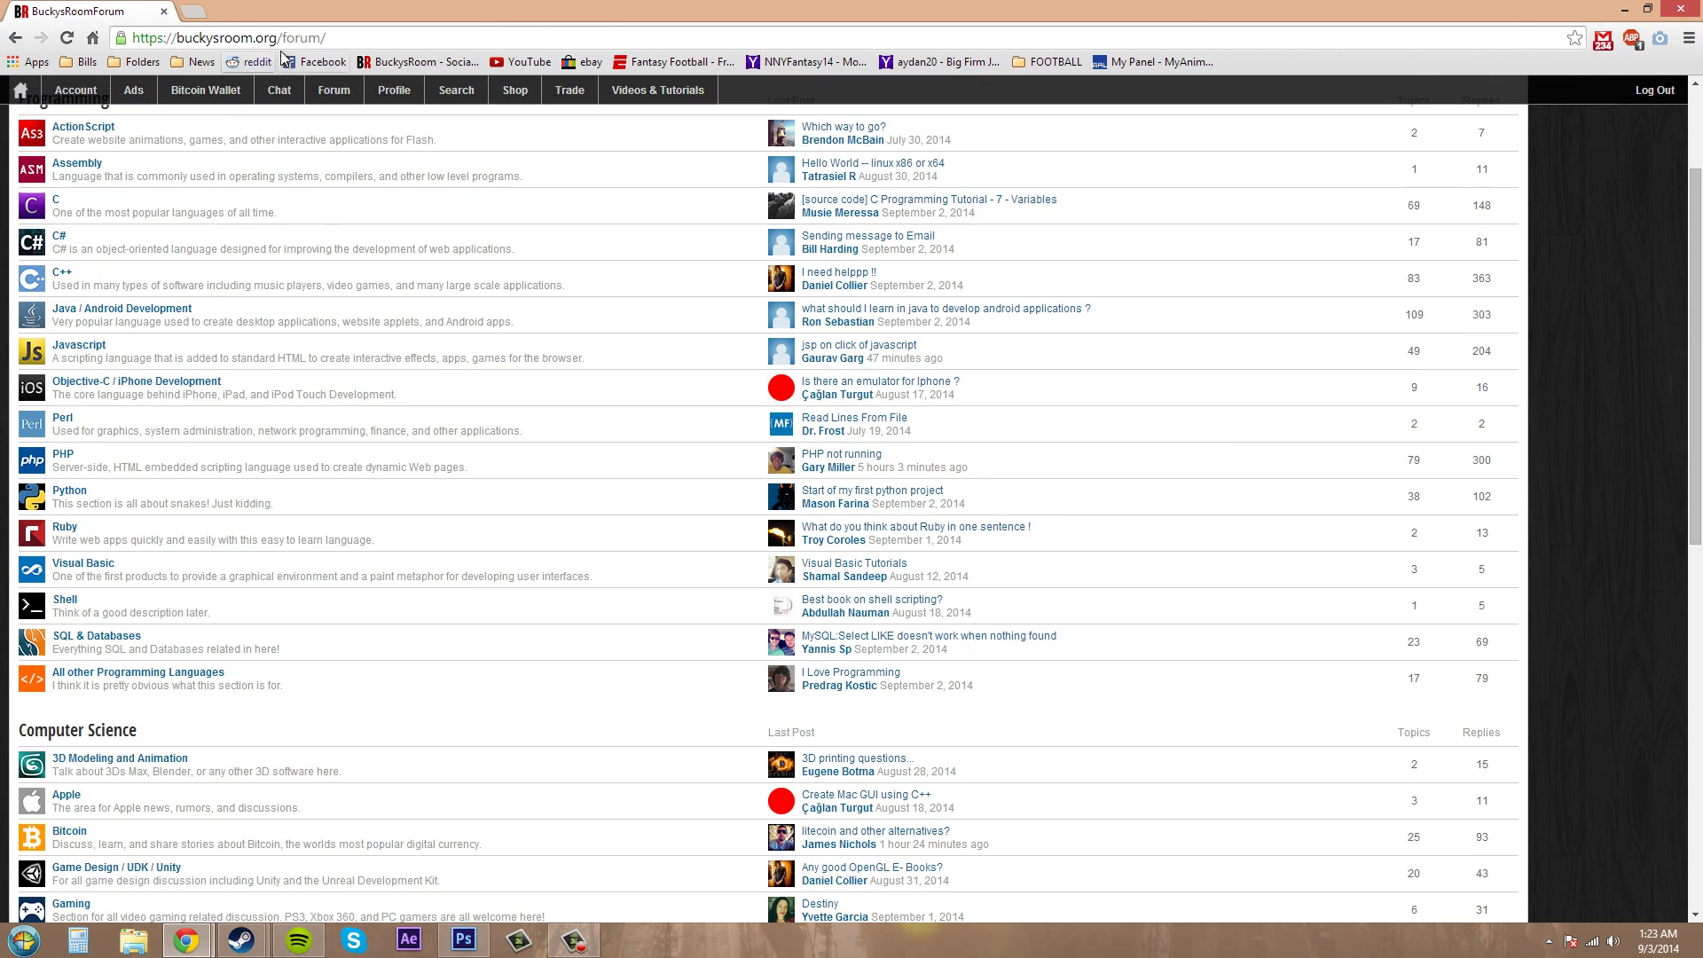
click(1623, 9)
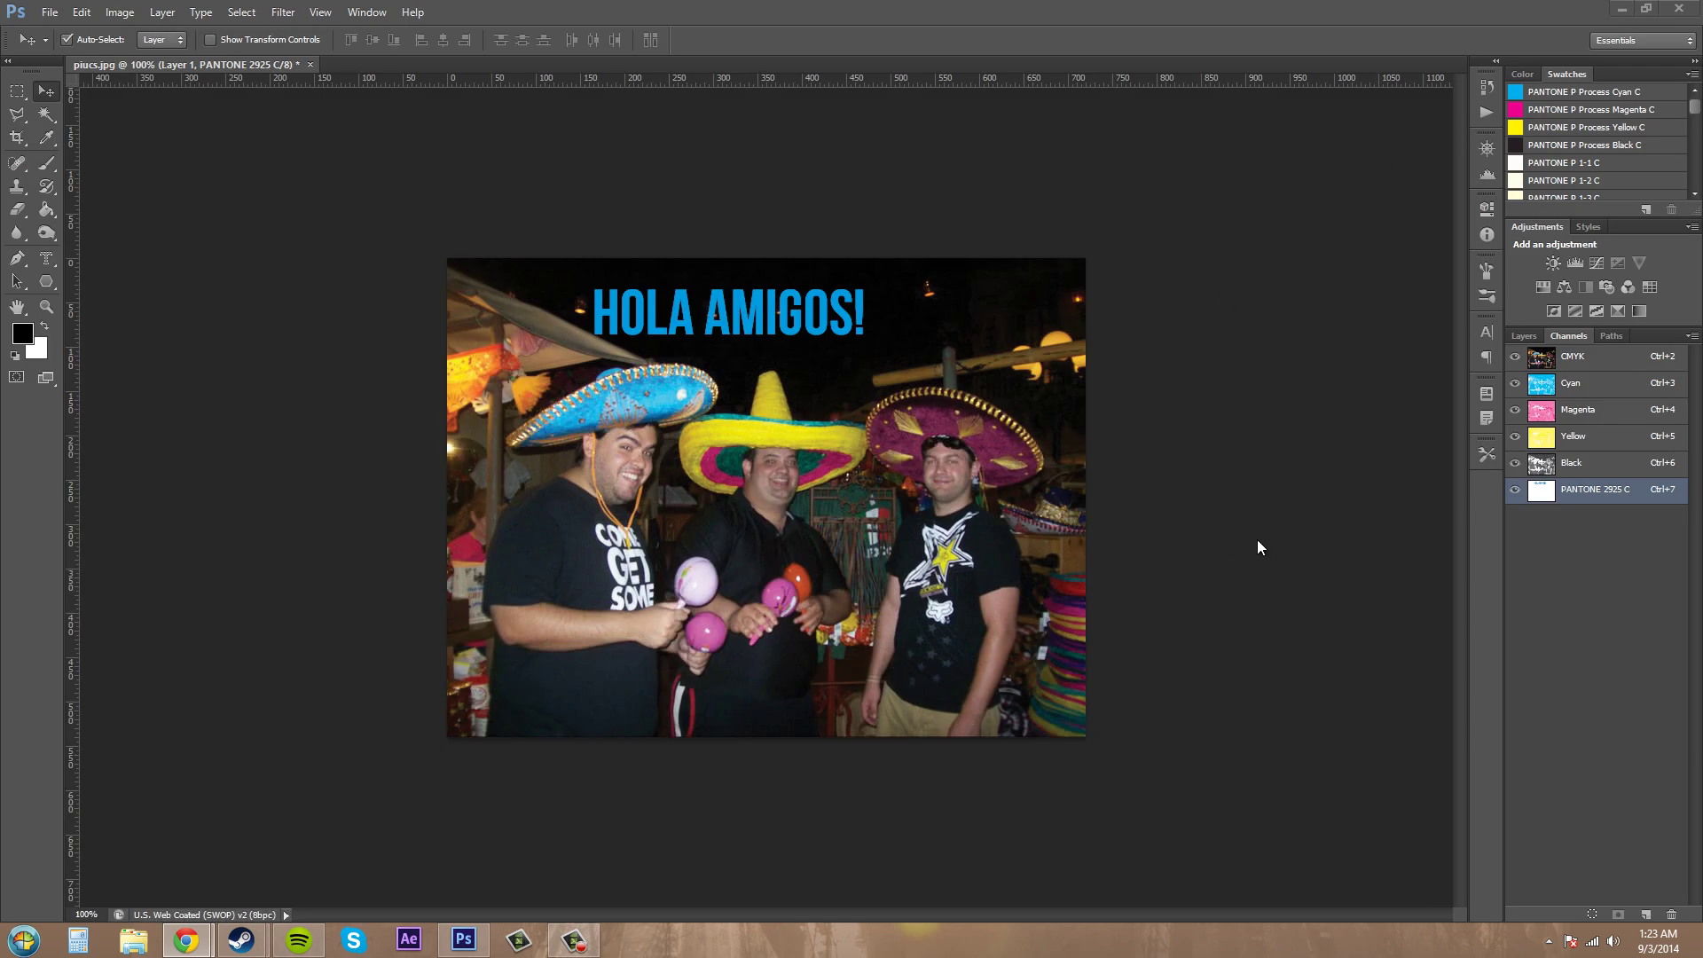